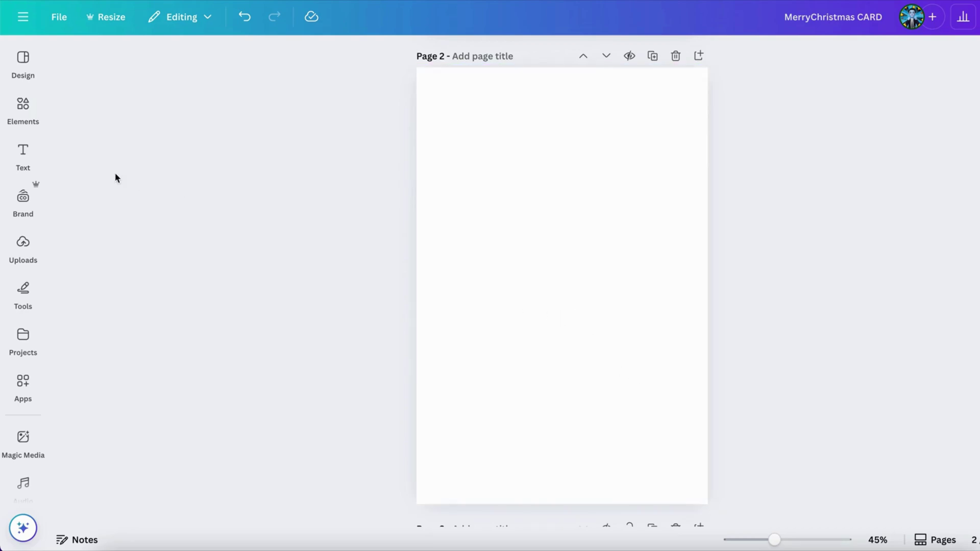
Search the text styles and font combinations for "christmas".
click(25, 151)
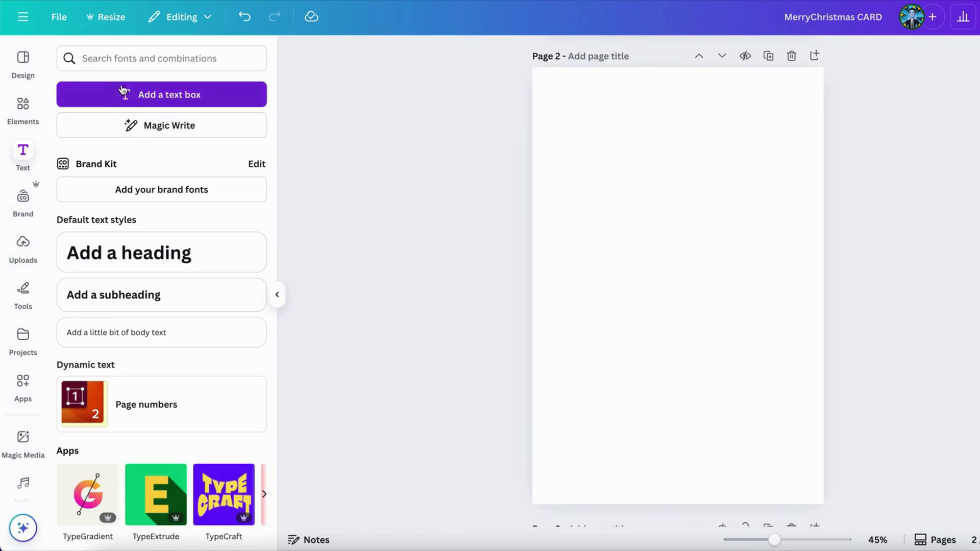
click(112, 63)
text(u)
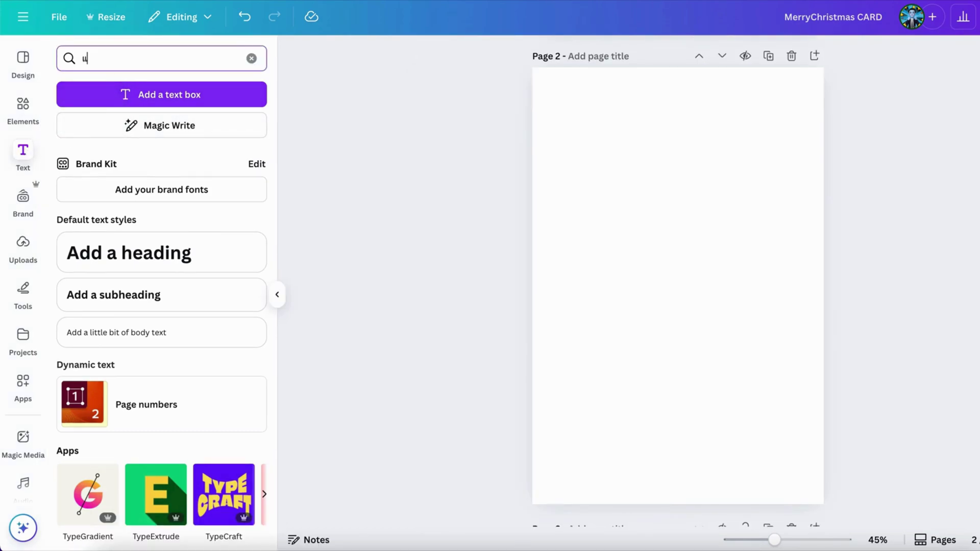
key(BackSpace)
text(ch)
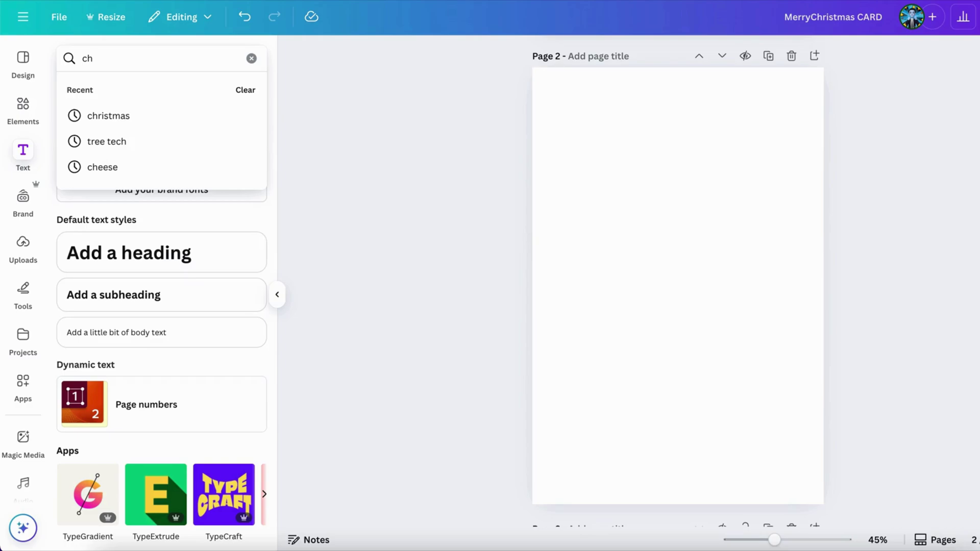
text(ri)
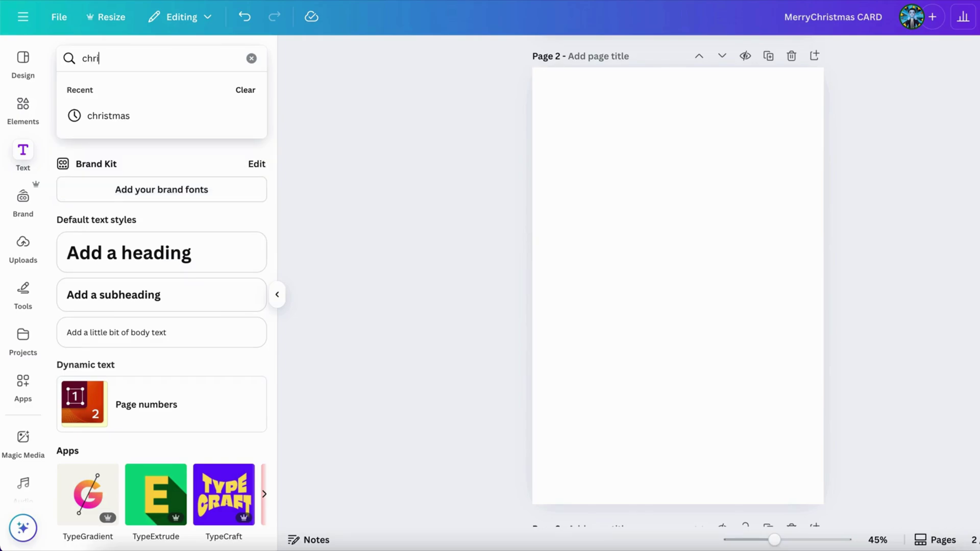
click(224, 109)
Add the "May your days be MERRY & BRIGHT" font combination to page 2.
scroll(138, 352, down, 5)
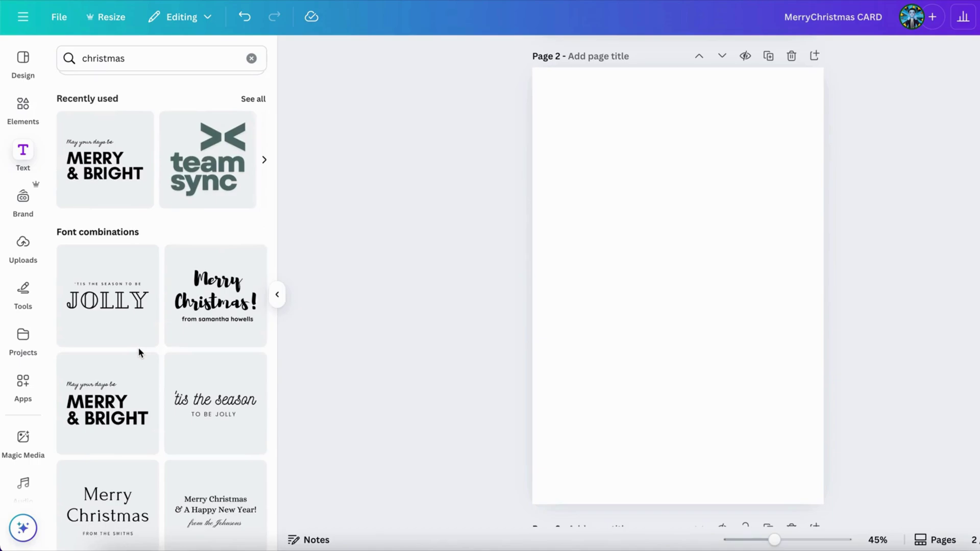
scroll(138, 352, up, 5)
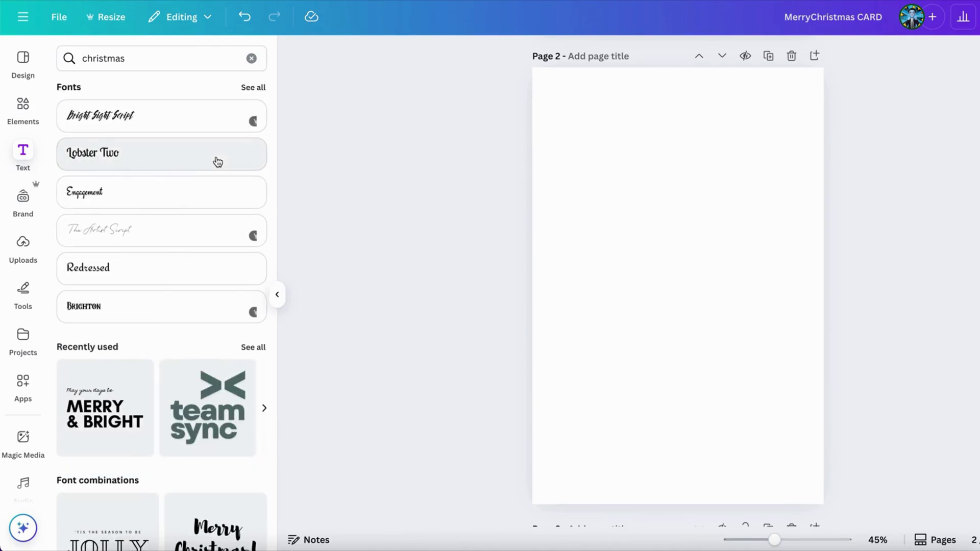
scroll(218, 162, down, 2)
scroll(204, 214, down, 2)
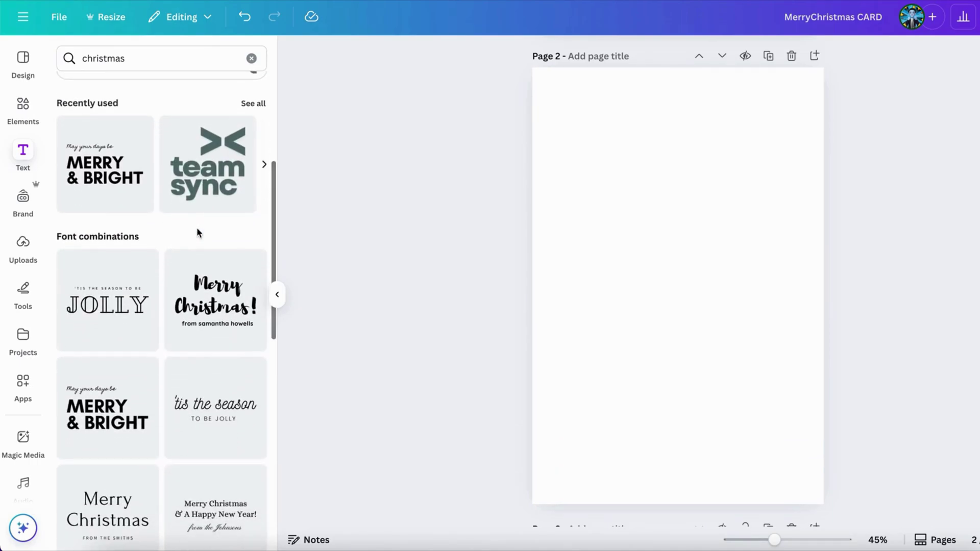
scroll(194, 361, down, 3)
scroll(194, 361, up, 5)
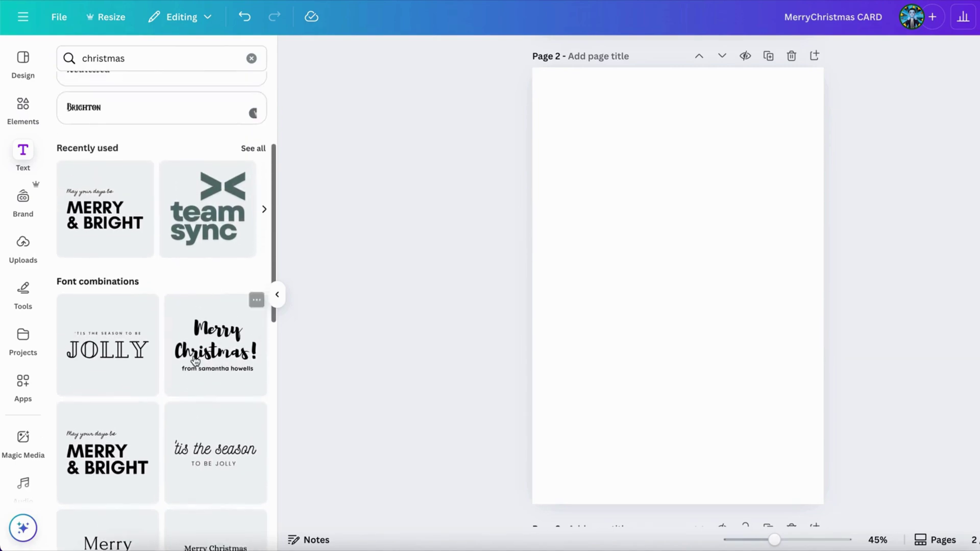
scroll(195, 360, up, 2)
click(108, 281)
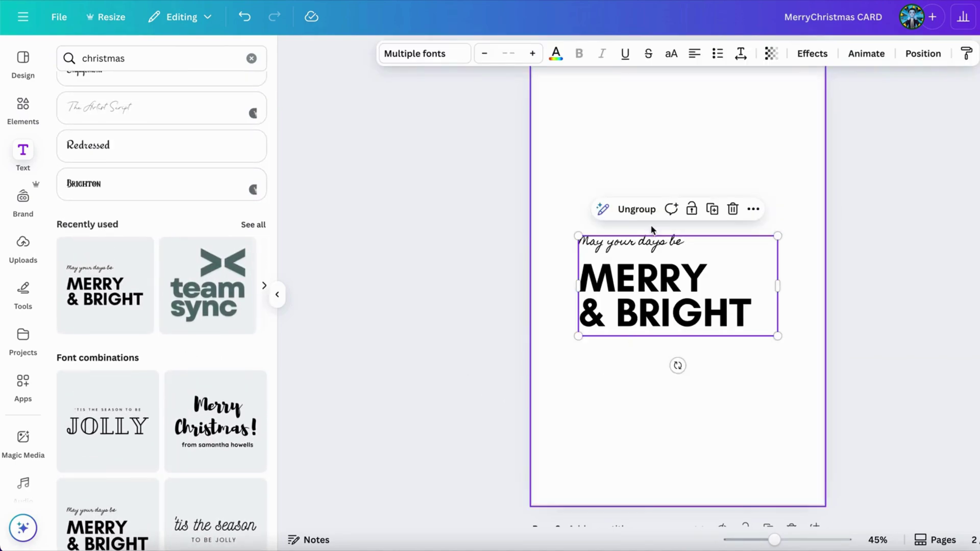
Ungroup the text combination and delete its "May your days be" line.
click(636, 209)
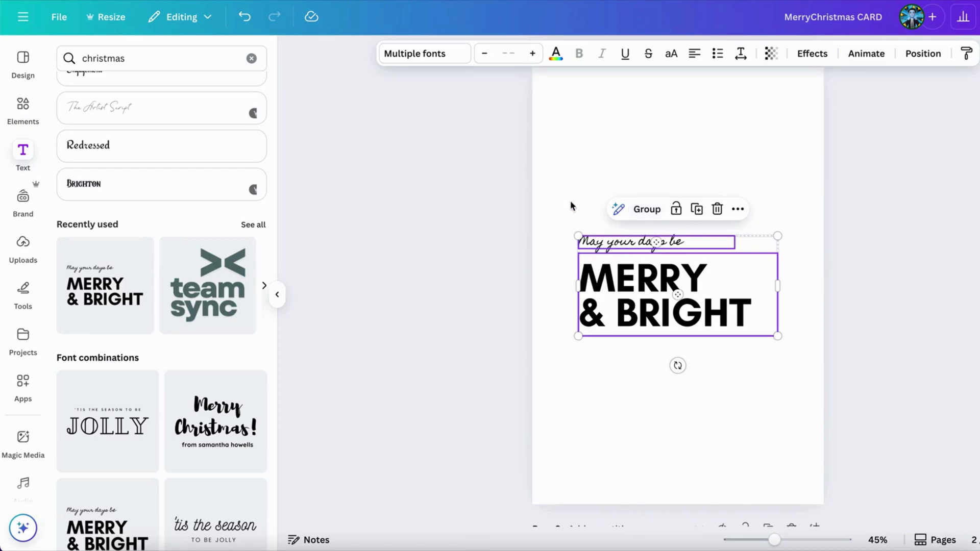
click(616, 251)
click(613, 246)
key(Delete)
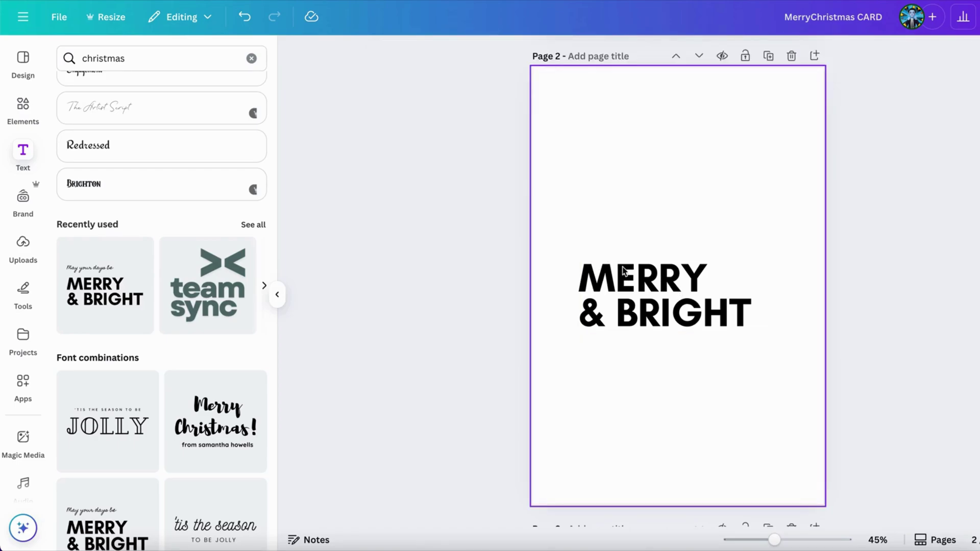
Replace "& BRIGHT" with "CHRISTMAS" in the heading and widen its text box until the word fits on one line.
click(627, 284)
double_click(616, 309)
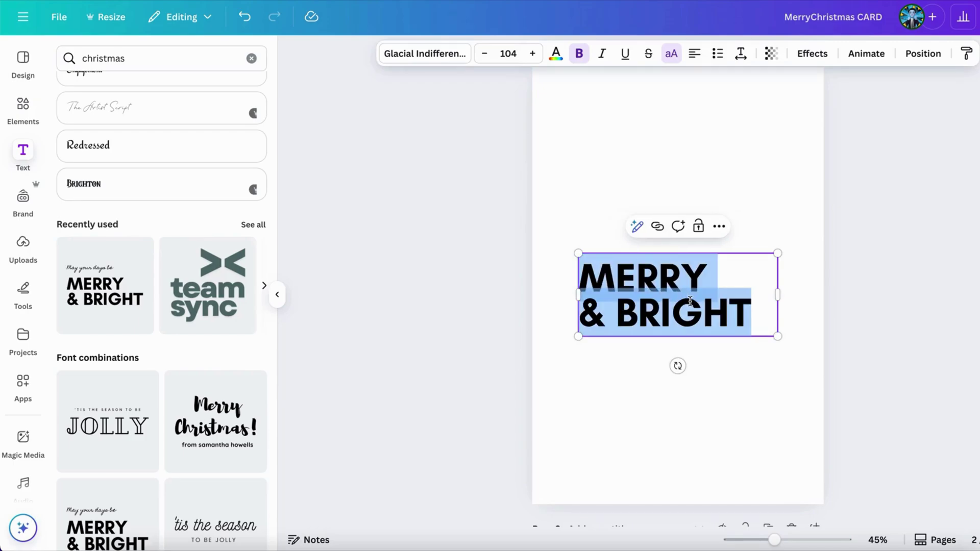
click(720, 305)
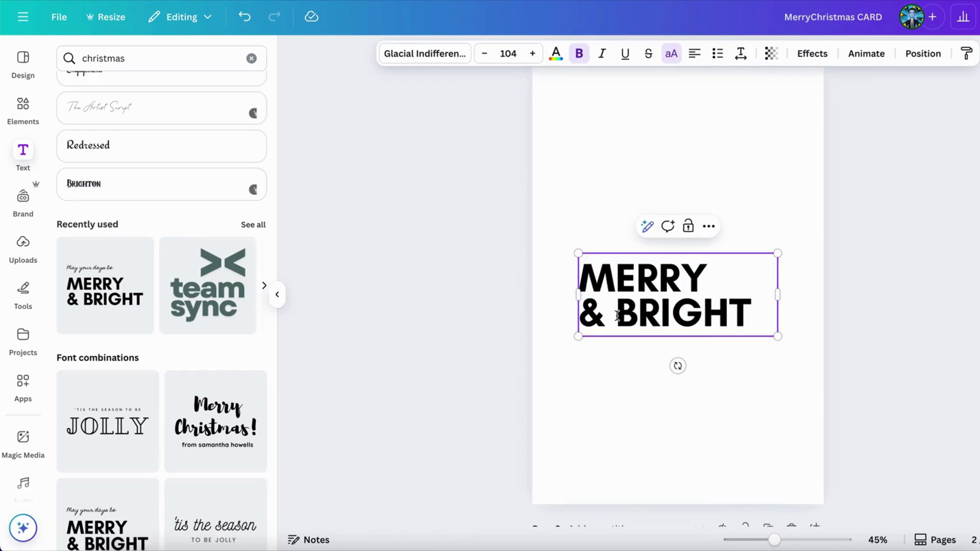
key(BackSpace)
key(BackSpace)
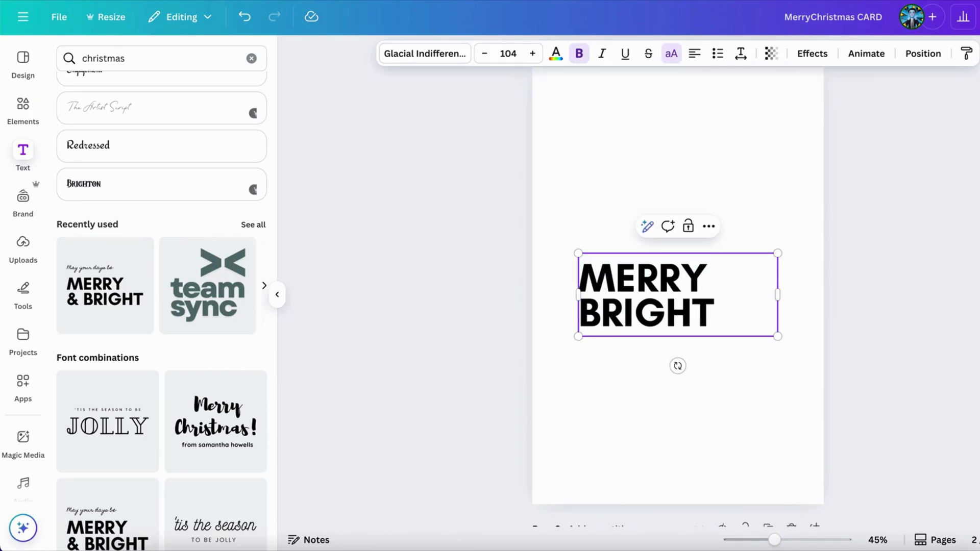
key(ctrl+Delete)
text(CH)
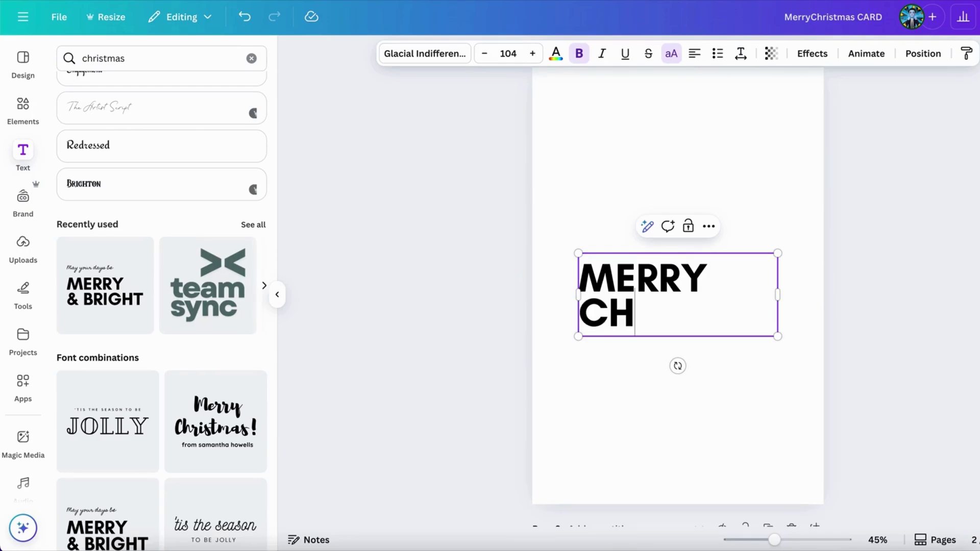
text(RISTMAS)
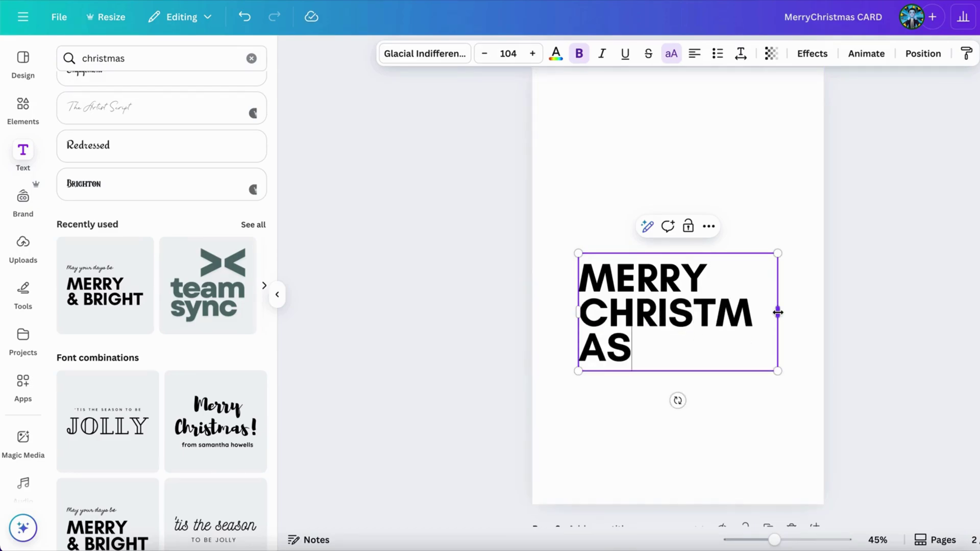
drag(778, 312, 868, 314)
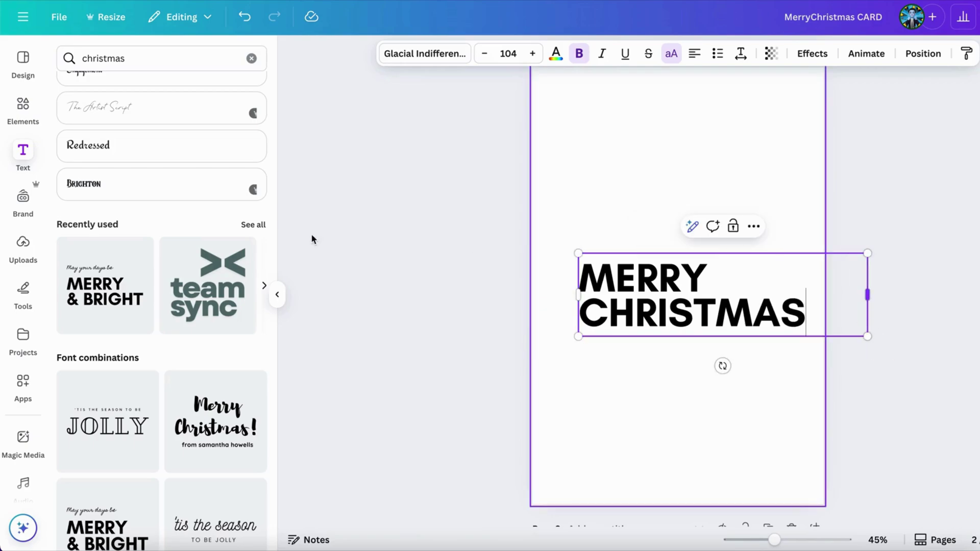
Move the MERRY CHRISTMAS text closer to the left edge of page 2.
click(277, 295)
drag(624, 291, 606, 290)
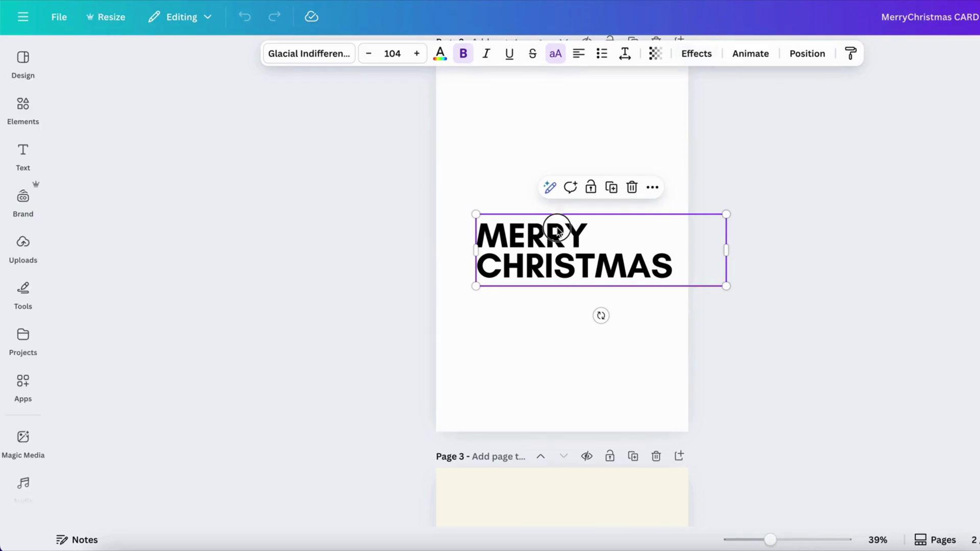
drag(561, 226, 534, 221)
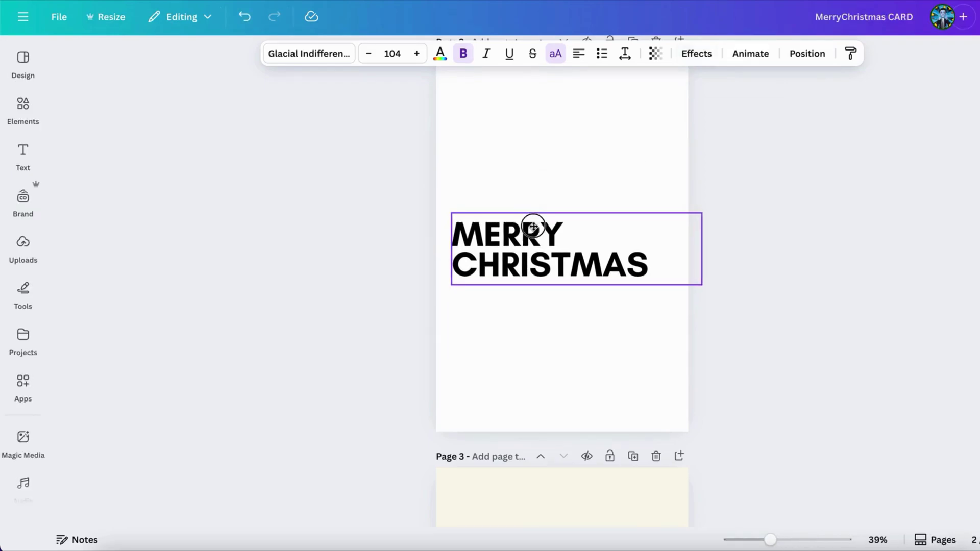
Apply the Lift effect to the MERRY CHRISTMAS text.
click(694, 56)
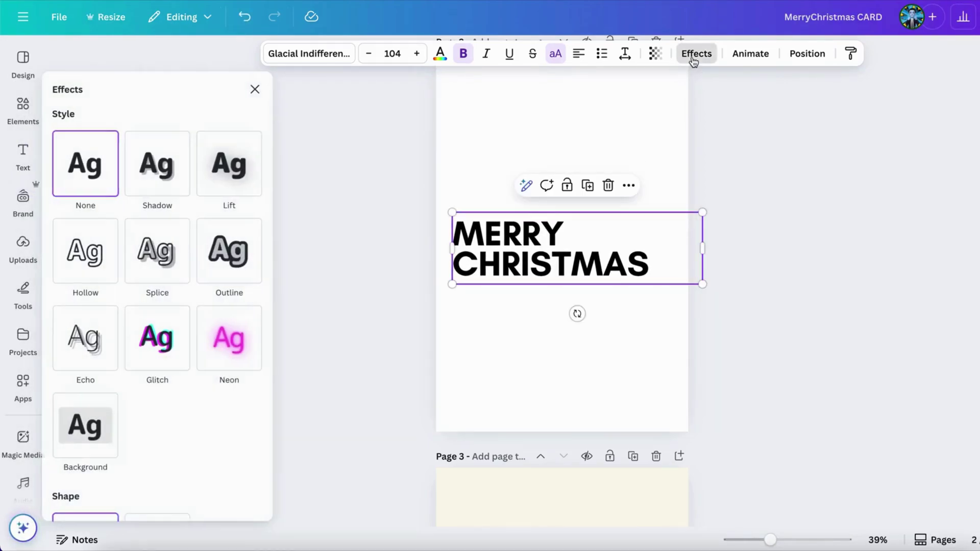
click(227, 175)
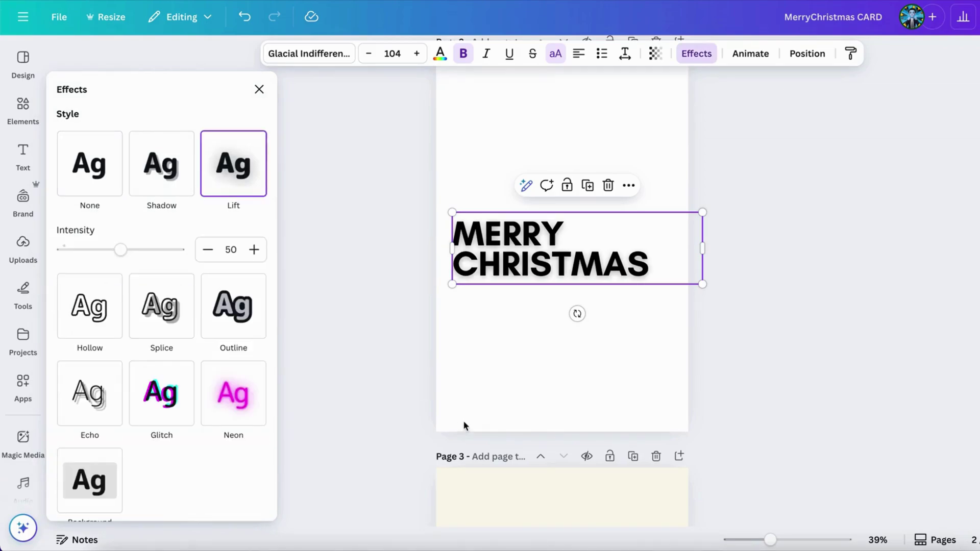
click(543, 337)
Duplicate the MERRY CHRISTMAS text and place the copy above the original, aligned with it.
click(550, 245)
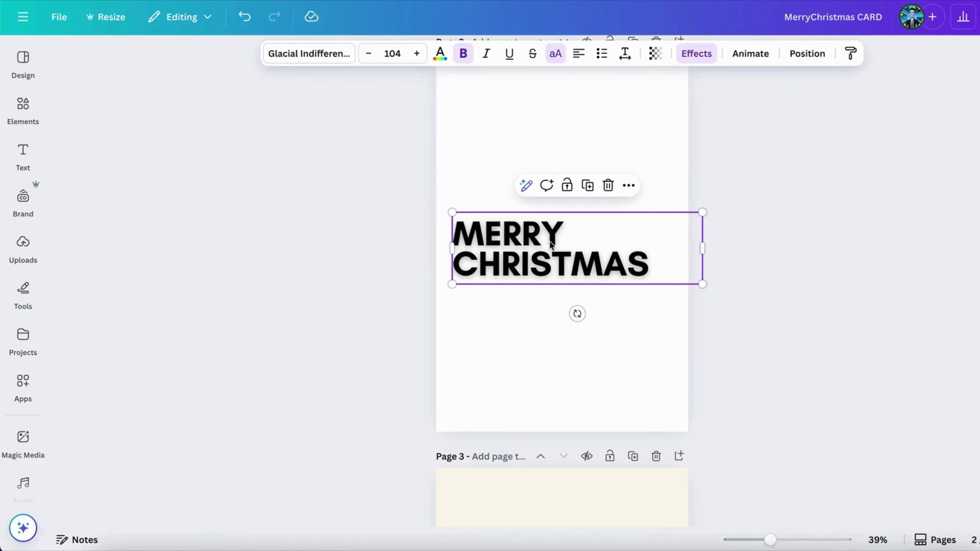
key(ctrl+d)
mouse_move(550, 129)
mouse_down()
mouse_move(623, 198)
mouse_move(516, 190)
mouse_move(549, 137)
mouse_up()
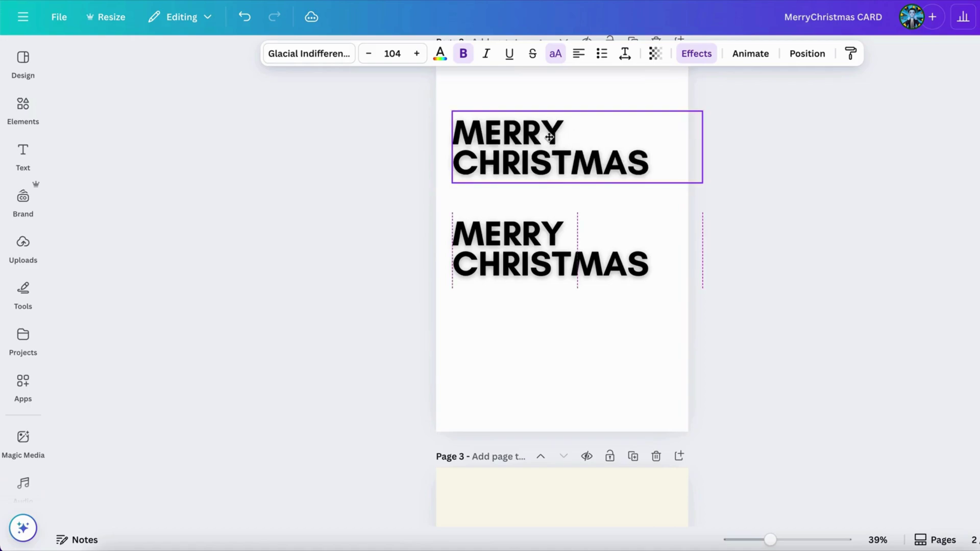
Remove the word CHRISTMAS and its empty line from the lower text box, keeping only MERRY.
click(507, 272)
click(656, 269)
drag(657, 269, 453, 271)
key(BackSpace)
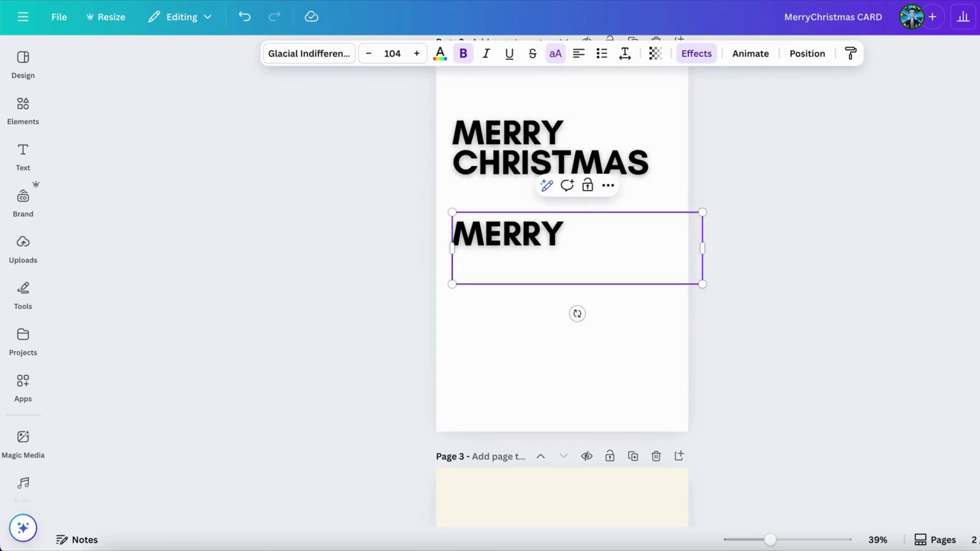
key(BackSpace)
click(522, 256)
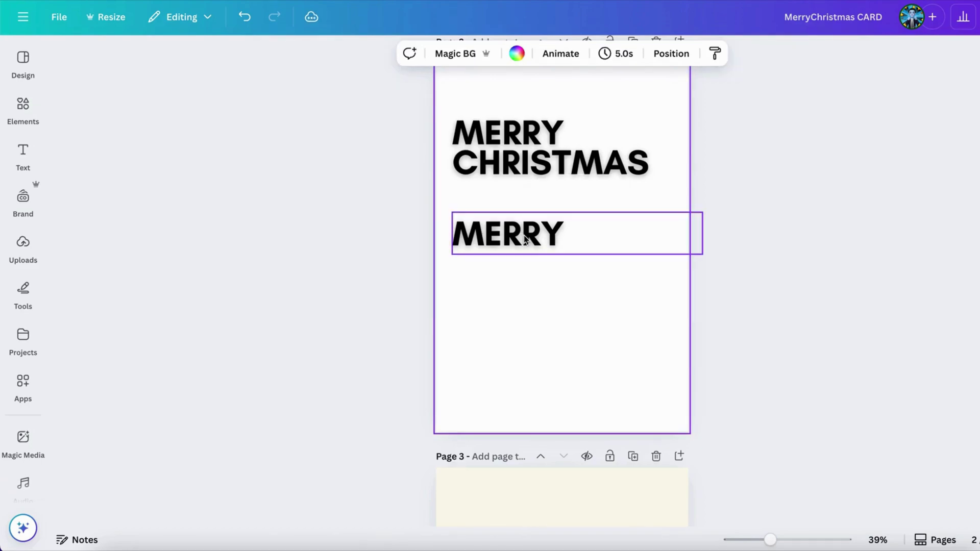
Change the MERRY text to the green from the first image's photo colors.
click(526, 240)
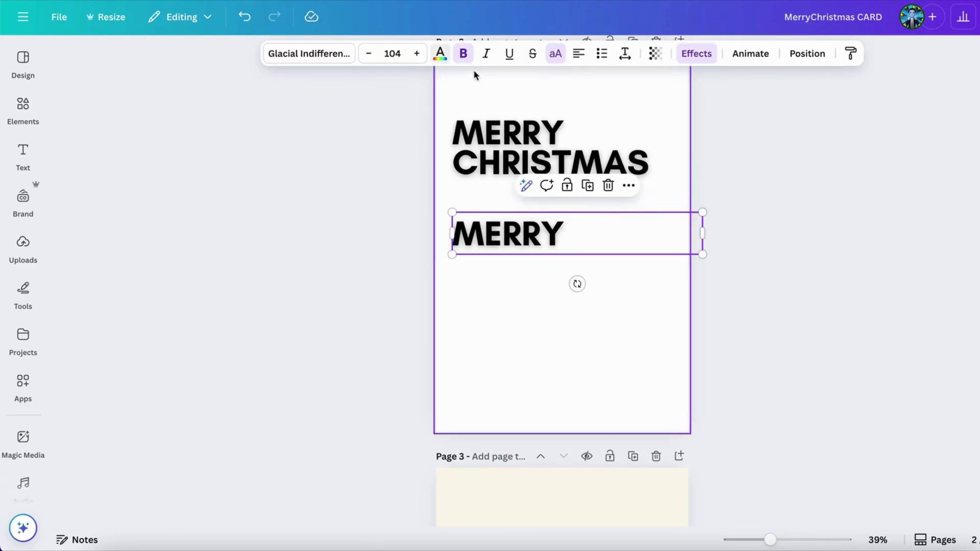
click(440, 53)
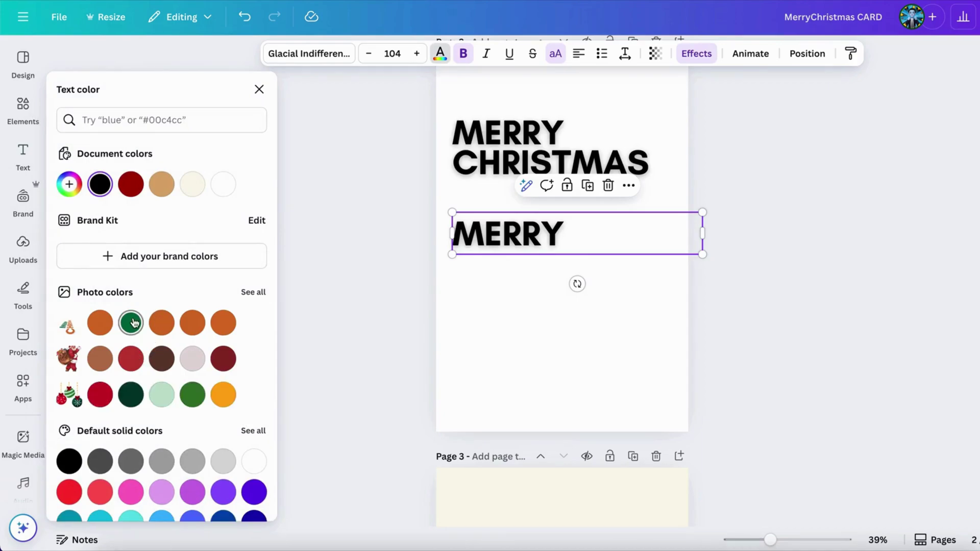
scroll(134, 322, down, 1)
click(131, 292)
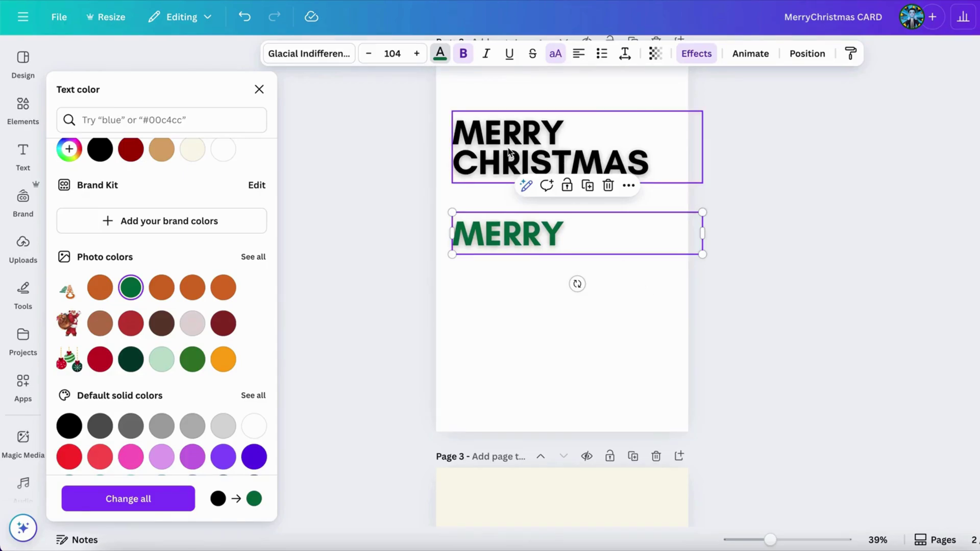
Remove the word MERRY and its empty line from the upper text box, keeping only CHRISTMAS.
click(554, 149)
click(553, 148)
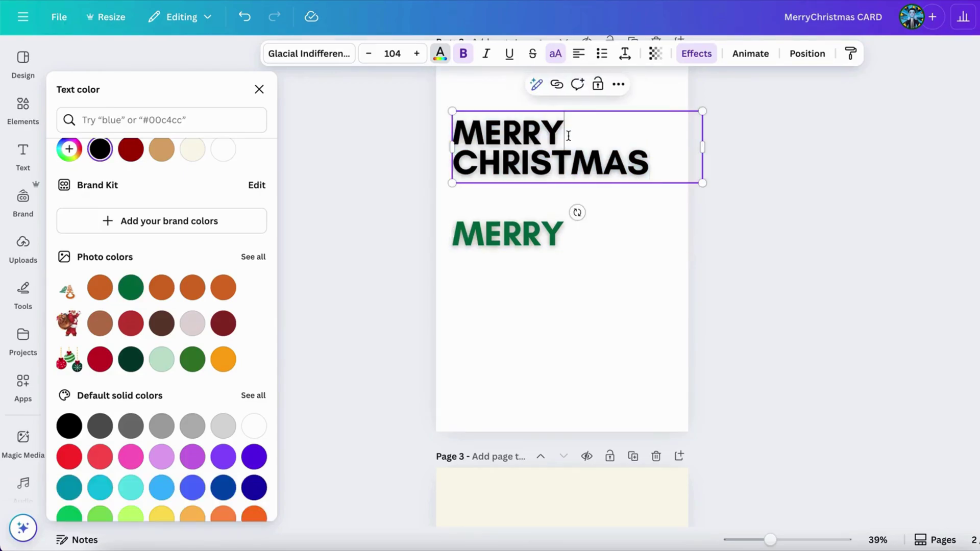
double_click(462, 133)
key(BackSpace)
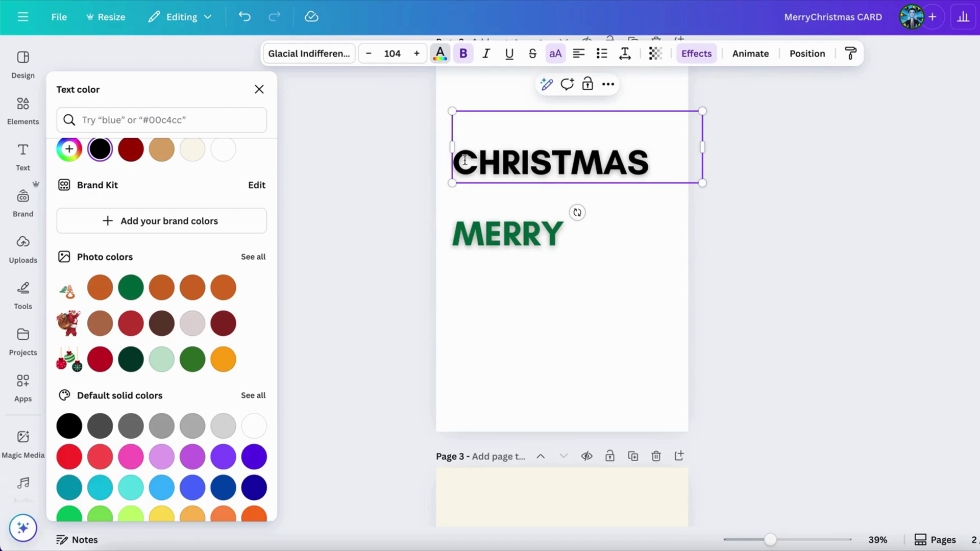
key(Delete)
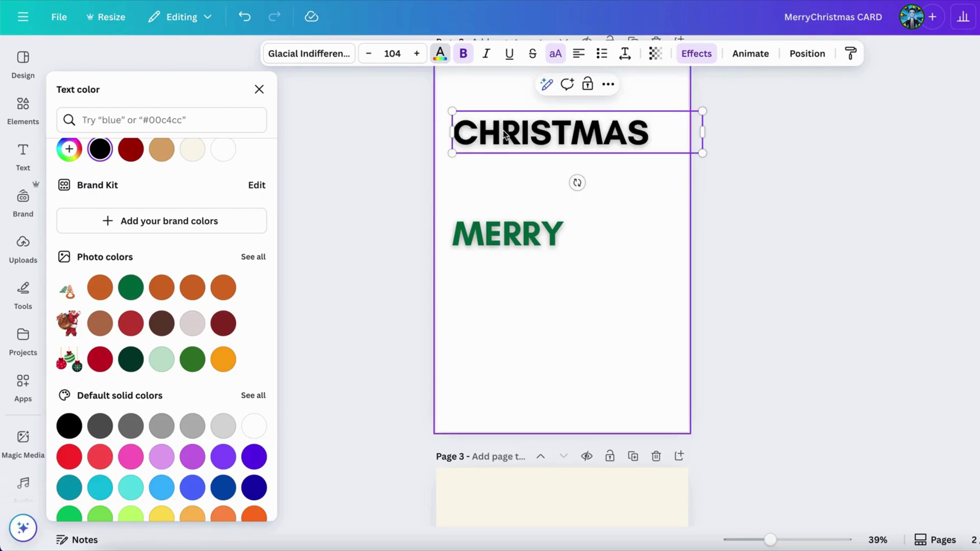
key(Escape)
Color the CHRISTMAS text orange from the first image's photo colors and move it directly beneath MERRY.
click(440, 55)
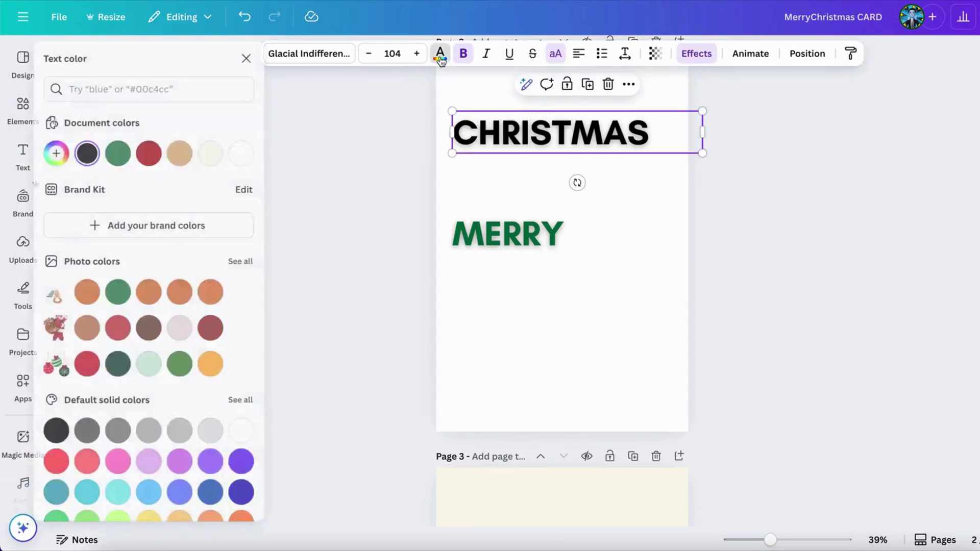
click(224, 323)
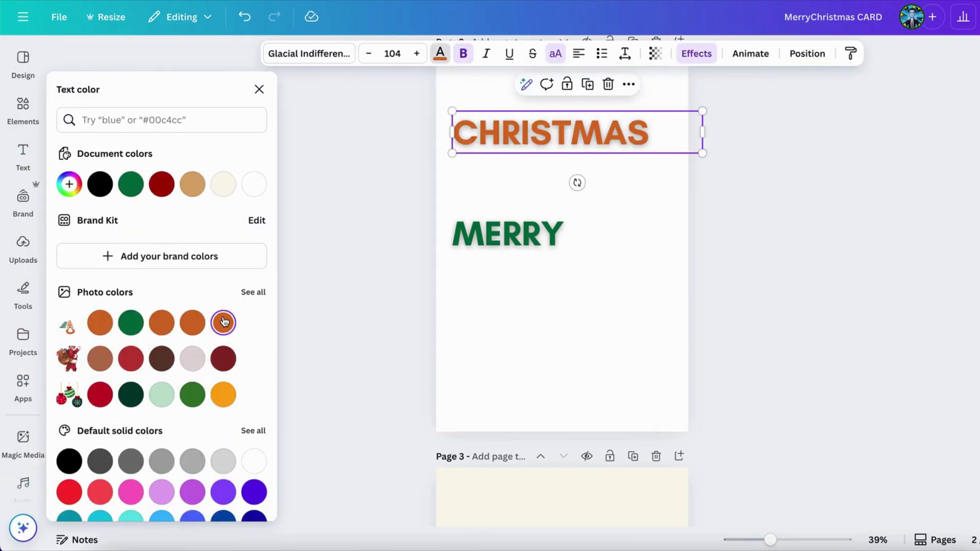
click(192, 323)
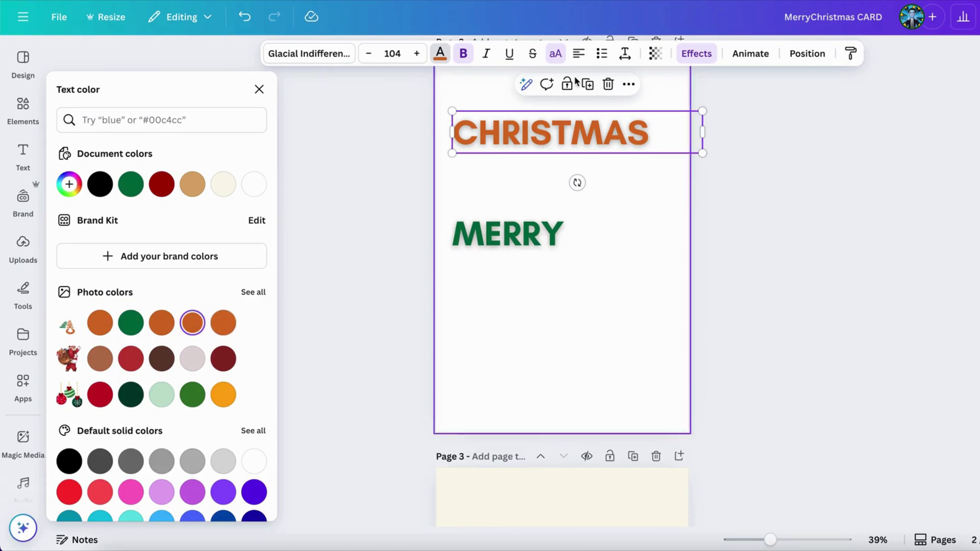
drag(550, 137, 546, 246)
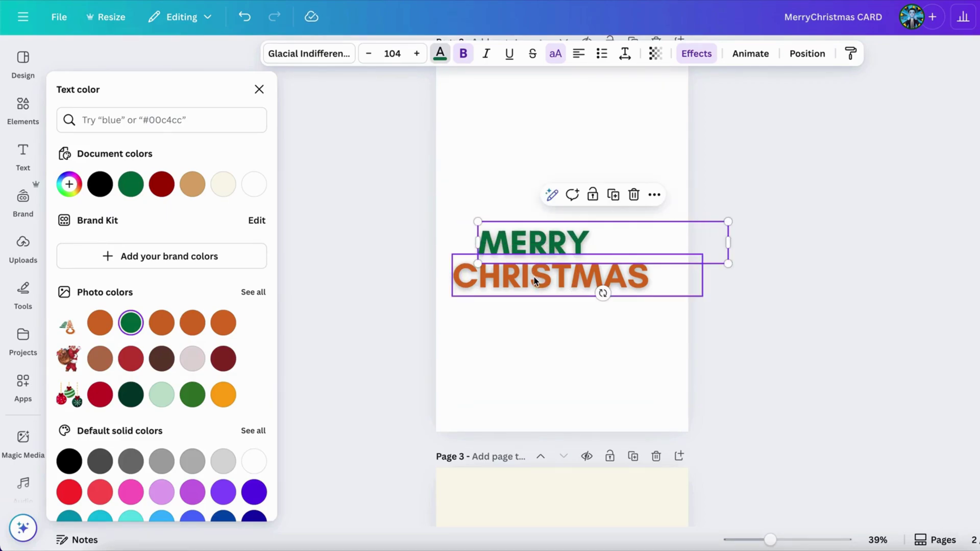
Group the MERRY and CHRISTMAS texts and rotate the group 90° counterclockwise so both words read upward.
shift+click(601, 288)
click(558, 196)
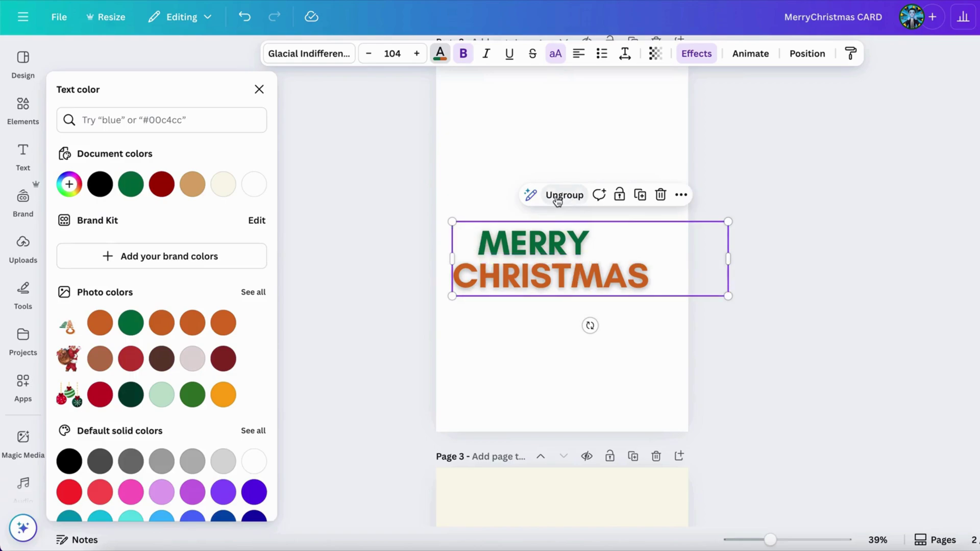
drag(588, 327, 657, 259)
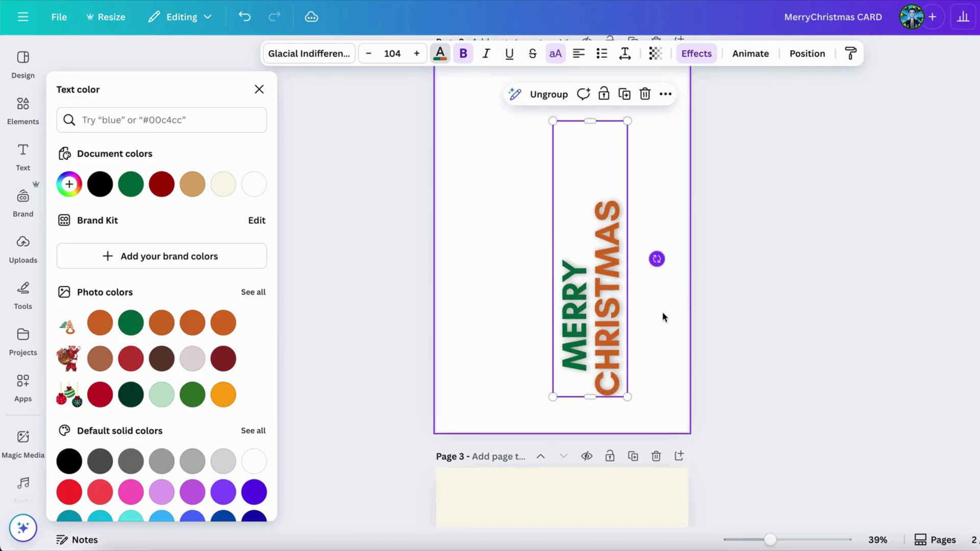
Move the rotated MERRY CHRISTMAS group to the upper-left area of page 2.
click(608, 308)
click(521, 264)
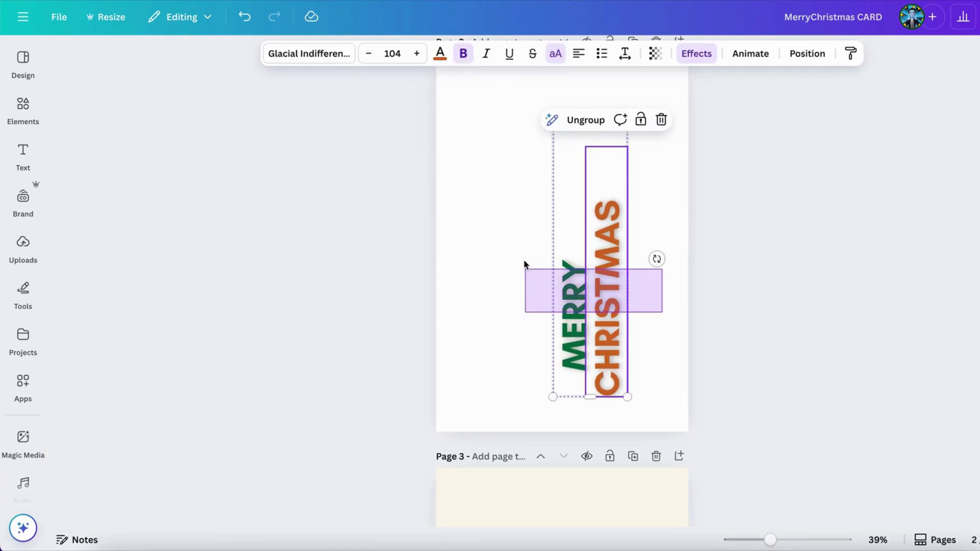
click(612, 258)
drag(613, 258, 522, 187)
scroll(522, 188, up, 1)
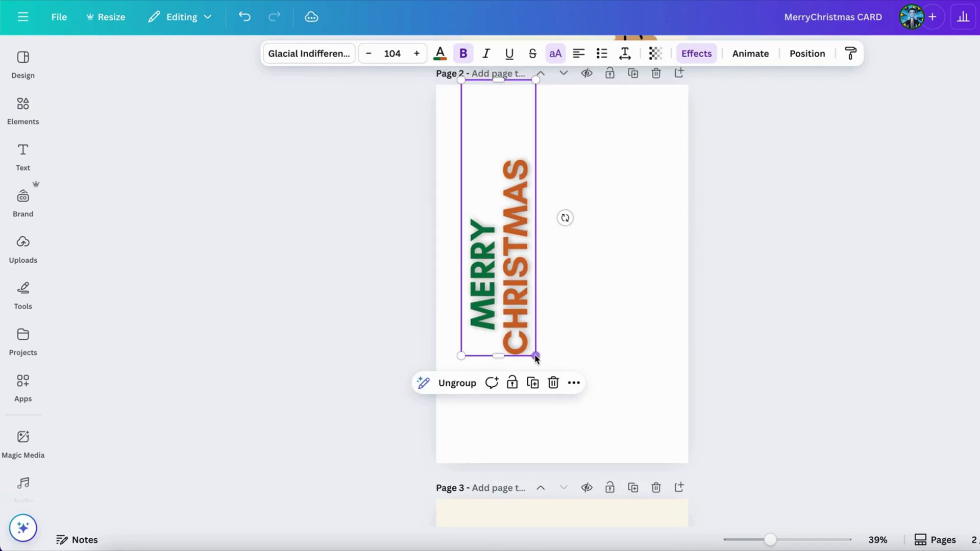
drag(510, 316, 499, 299)
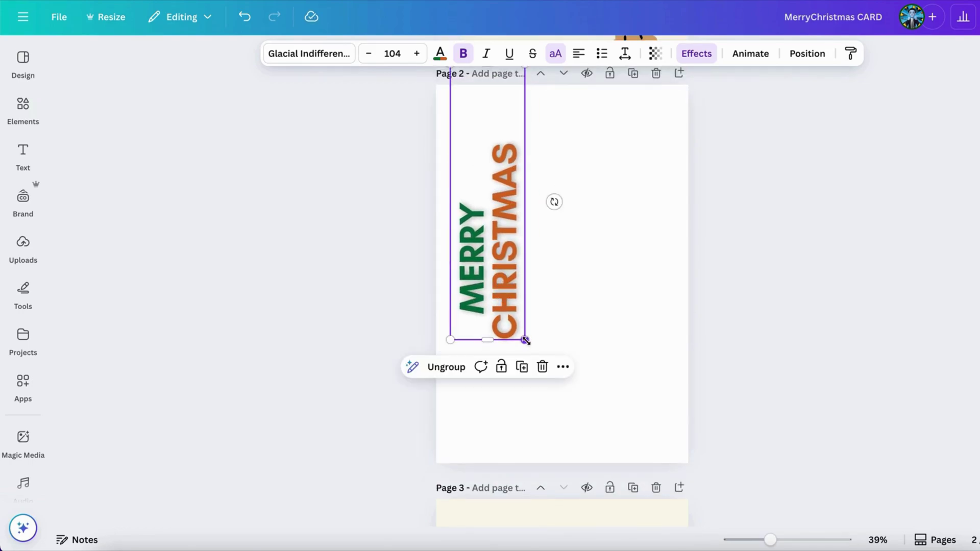
Enlarge the MERRY CHRISTMAS group to font size 188 and position it so the words span nearly the full page height.
drag(525, 340, 650, 456)
drag(542, 361, 532, 278)
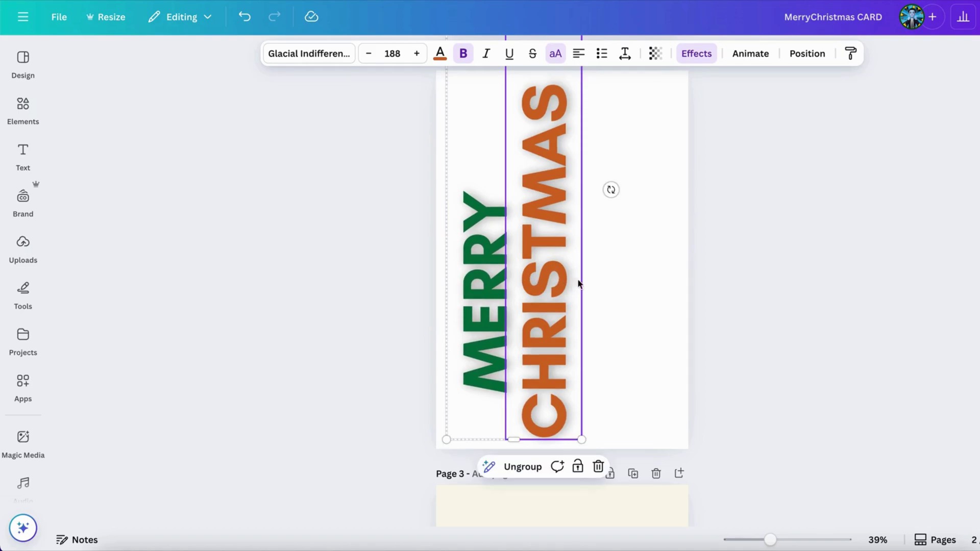
click(703, 283)
scroll(587, 271, up, 1)
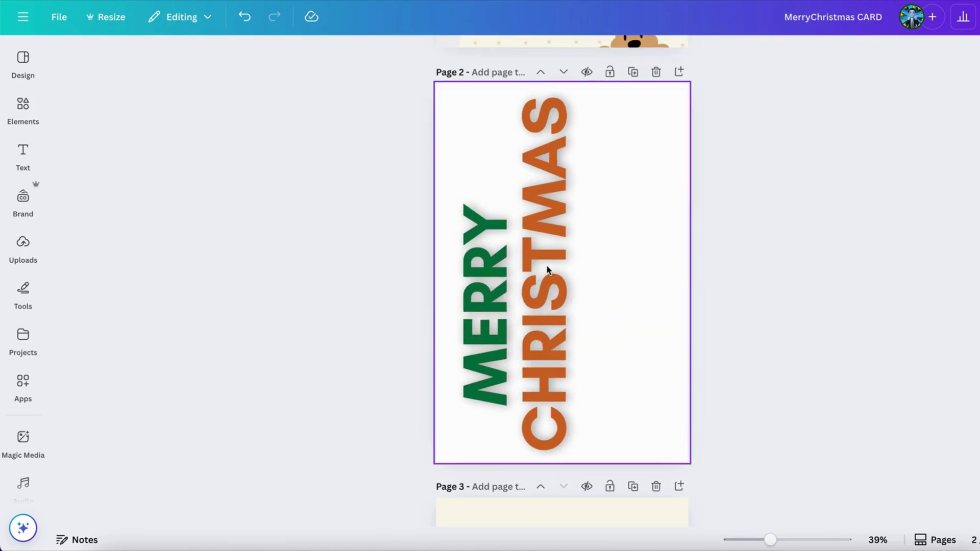
click(560, 167)
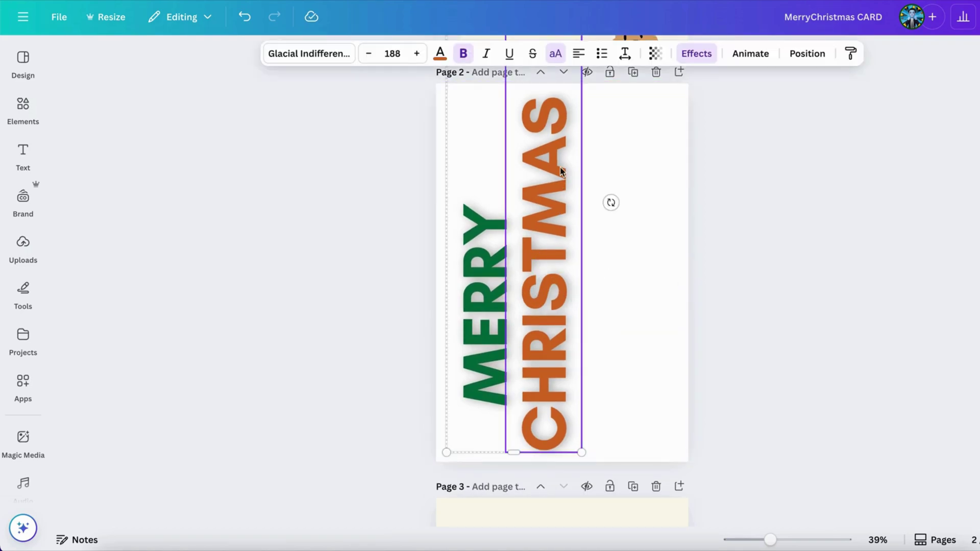
click(810, 343)
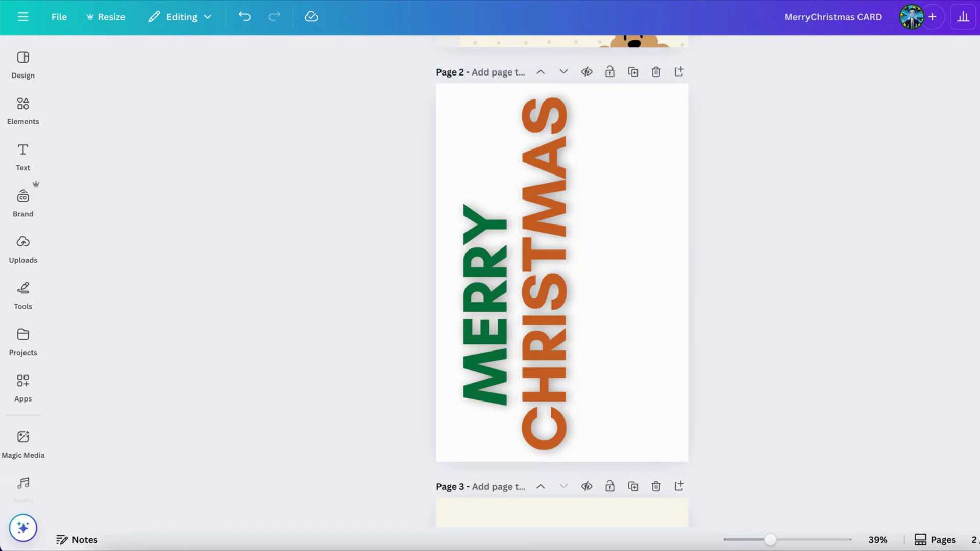
Download only the current page (Page 2) as a PNG with a transparent background.
click(977, 16)
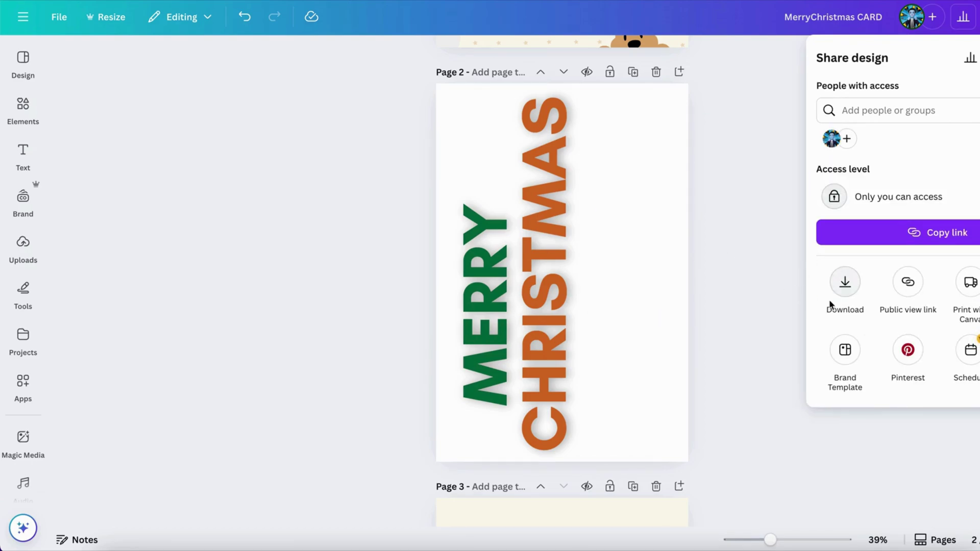
click(843, 280)
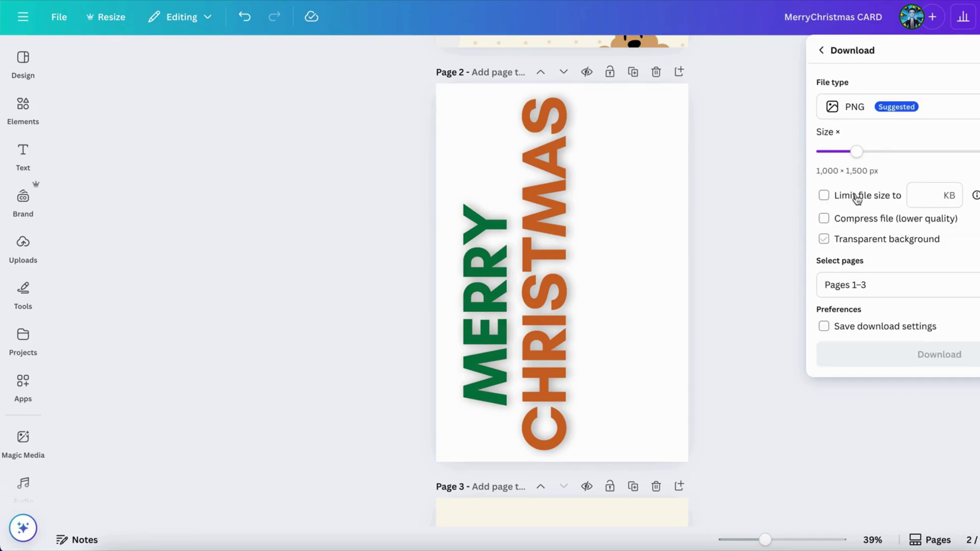
click(838, 284)
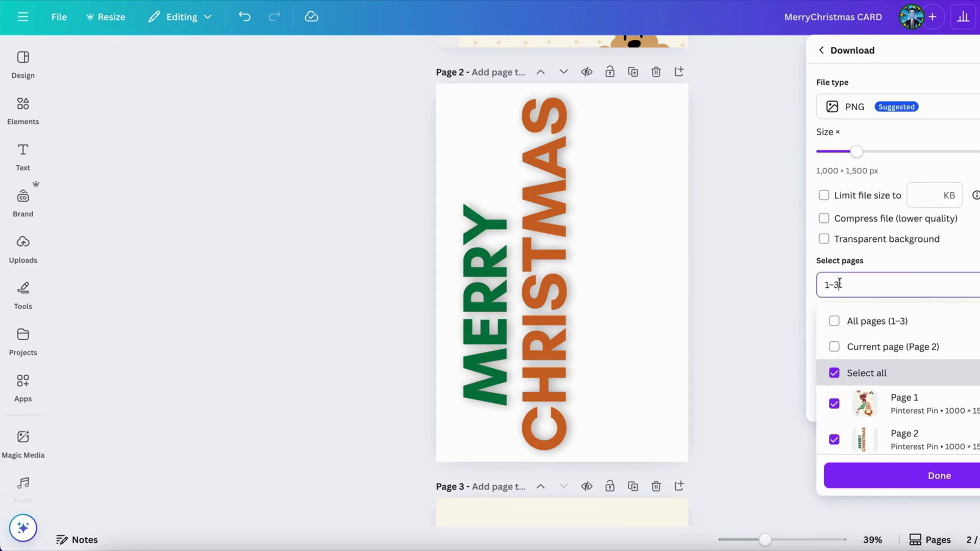
click(834, 373)
click(833, 346)
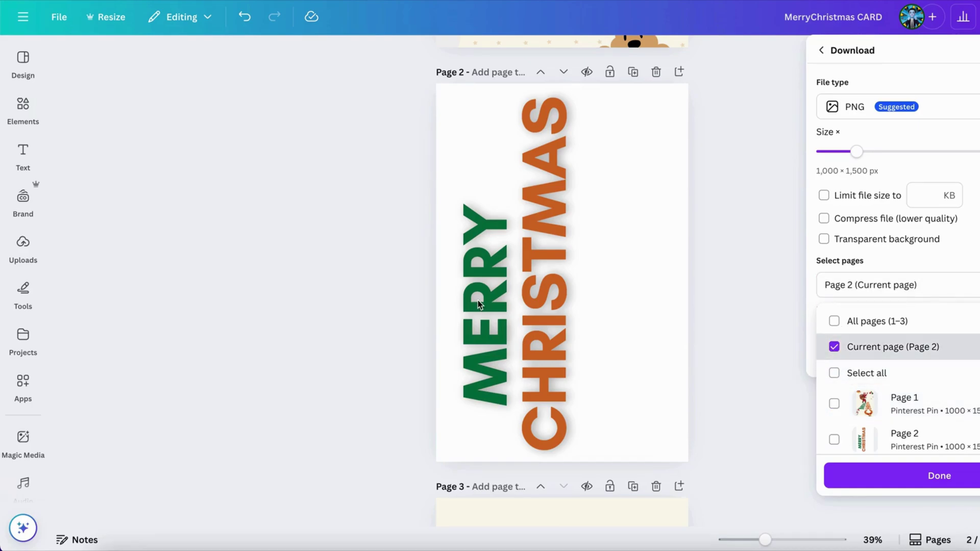
click(823, 239)
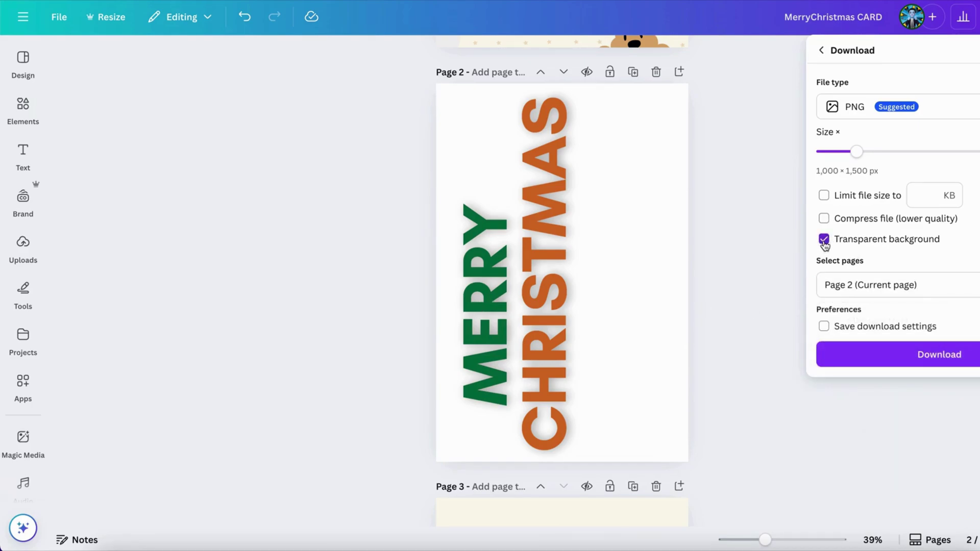
click(885, 359)
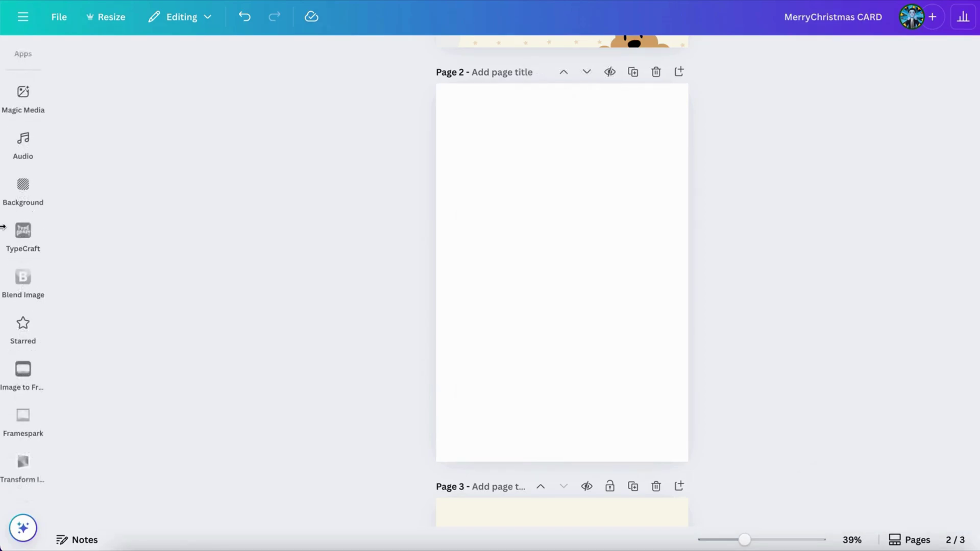
Search the apps for "transform image" and open the Transform Image app.
scroll(20, 230, up, 3)
click(21, 233)
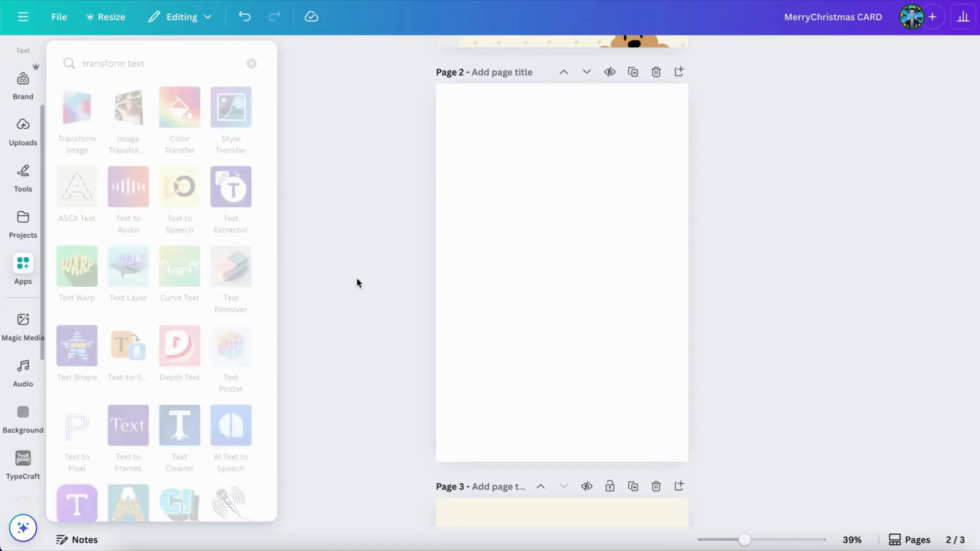
click(23, 268)
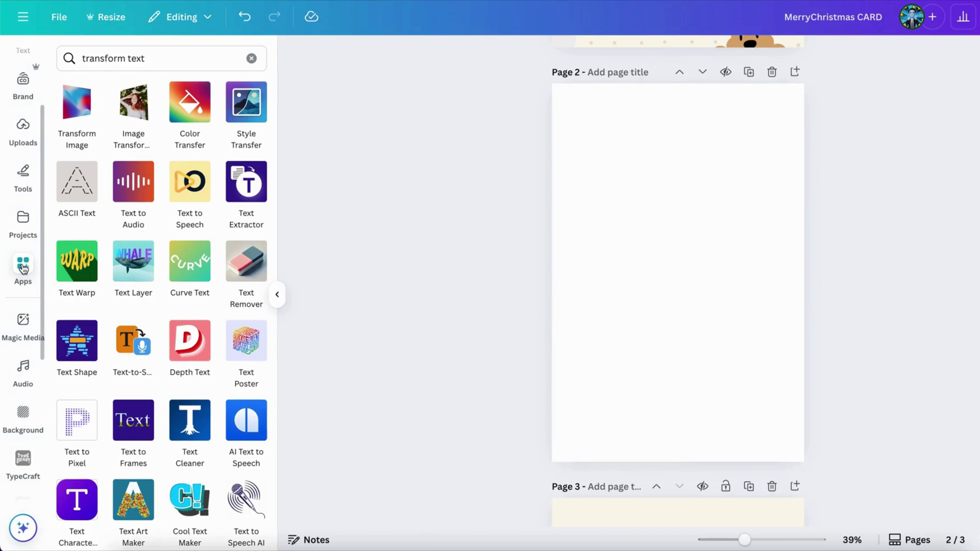
drag(153, 59, 79, 54)
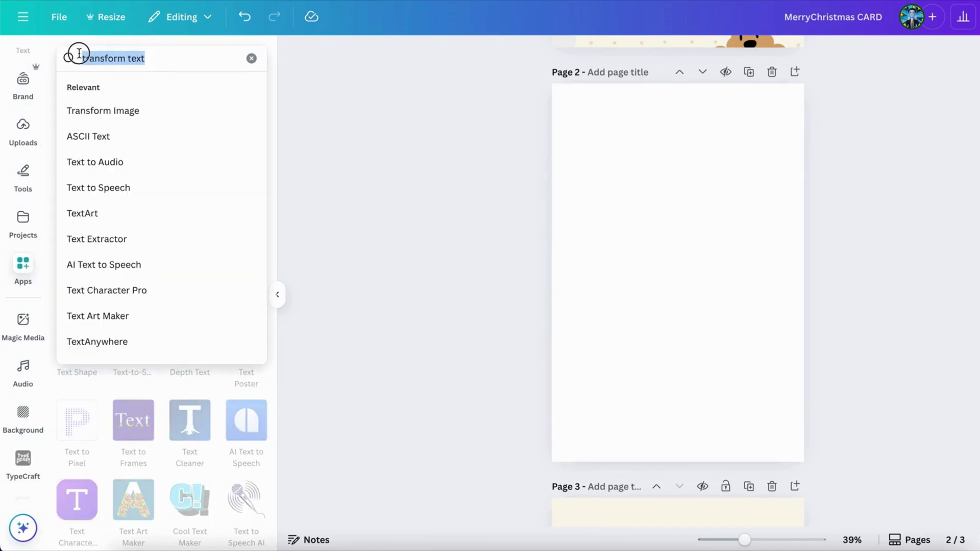
key(BackSpace)
text(tra)
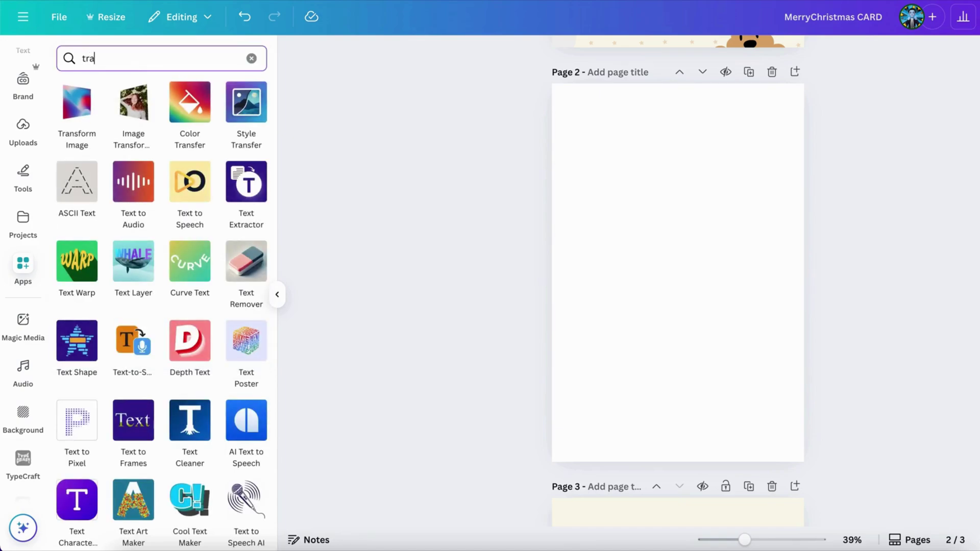
text(nsf)
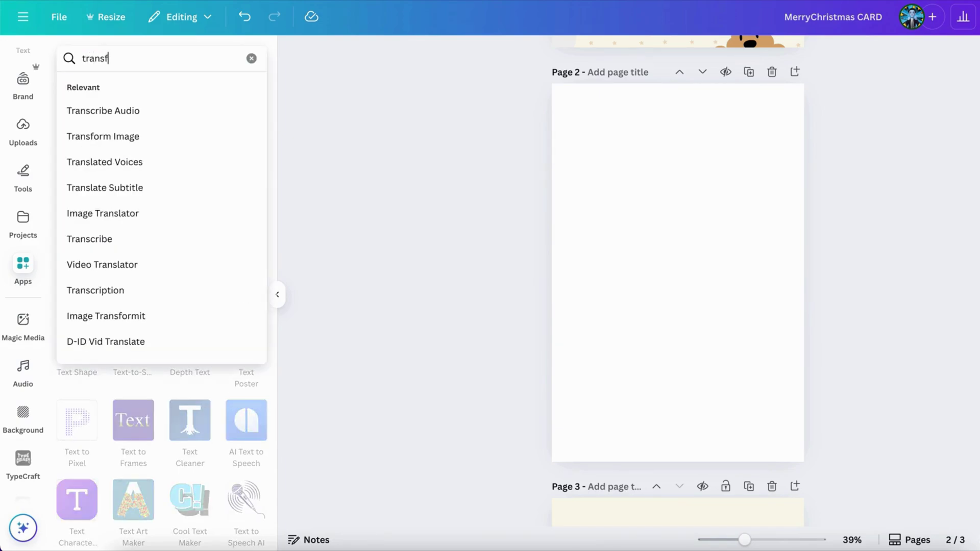
text(orm i)
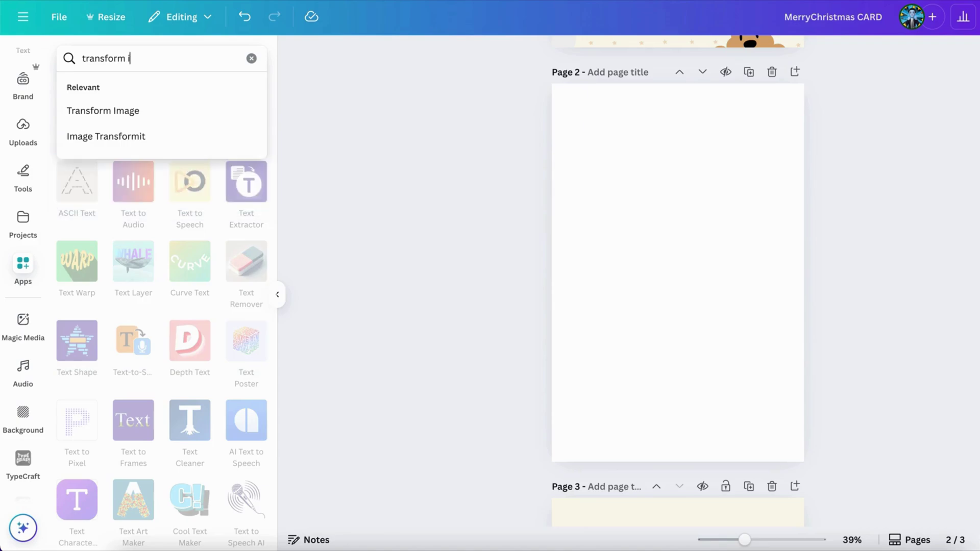
text(mage)
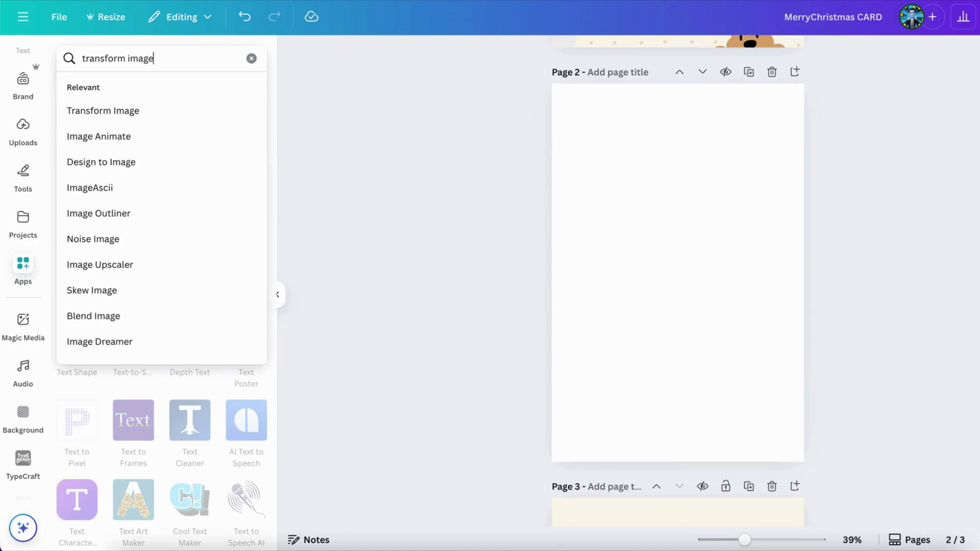
key(Return)
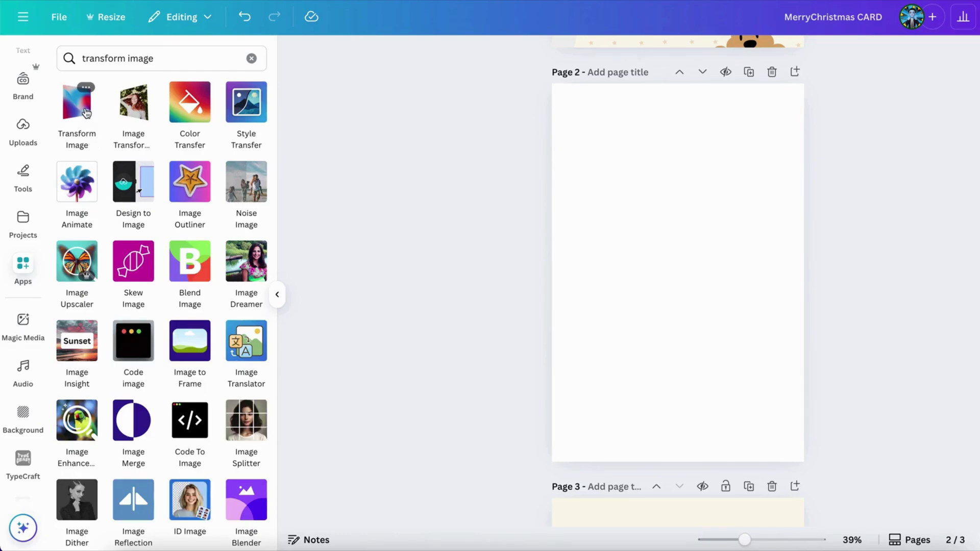
click(85, 113)
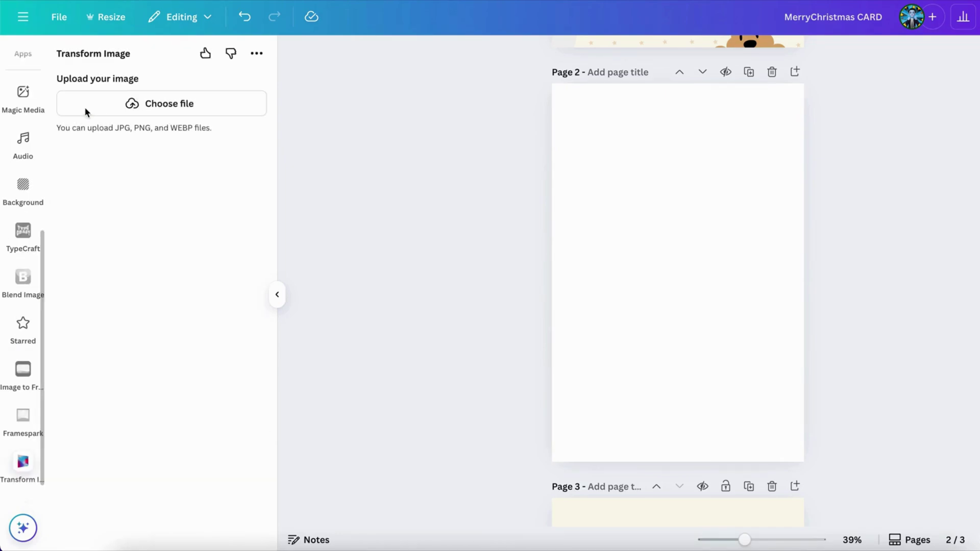
Upload MerryChristmas.png from the MC folder into Transform Image.
click(170, 111)
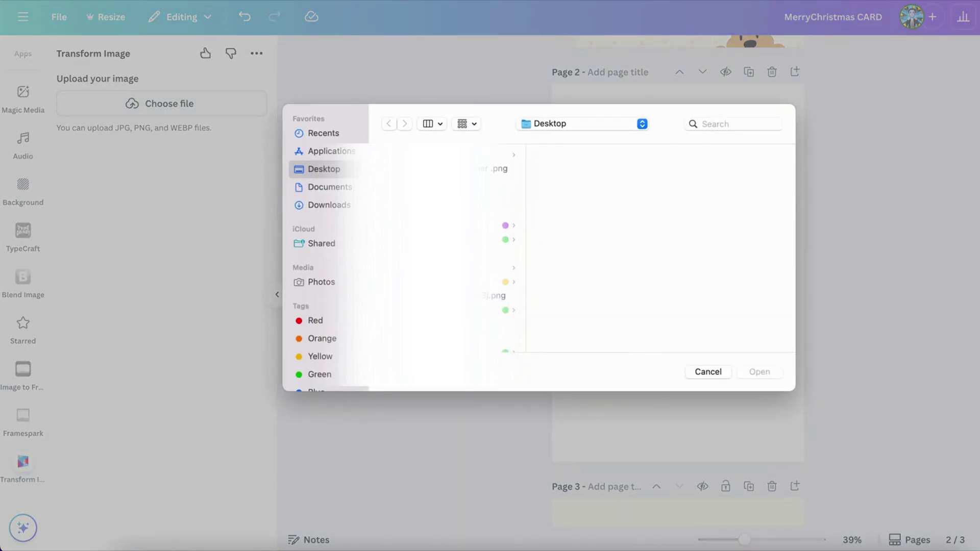
scroll(446, 245, down, 3)
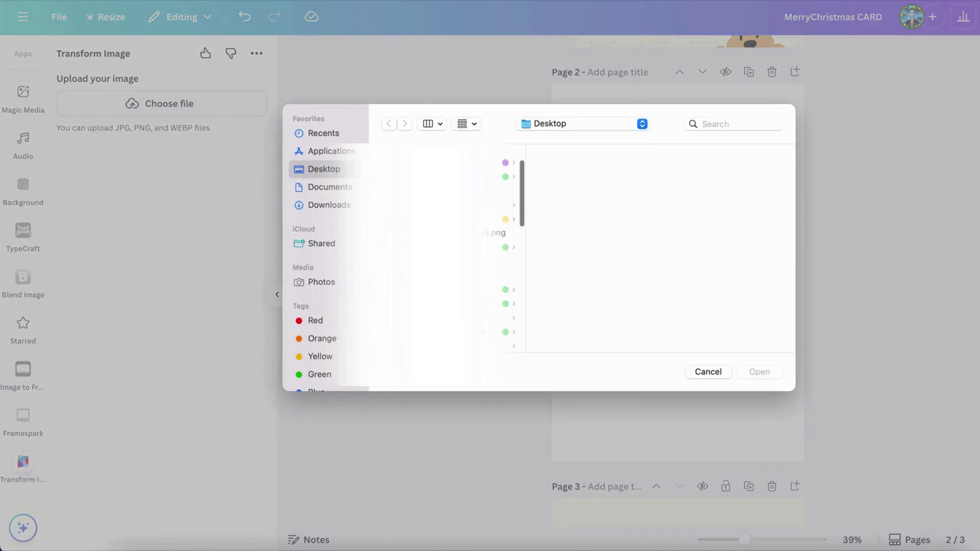
click(498, 318)
click(580, 156)
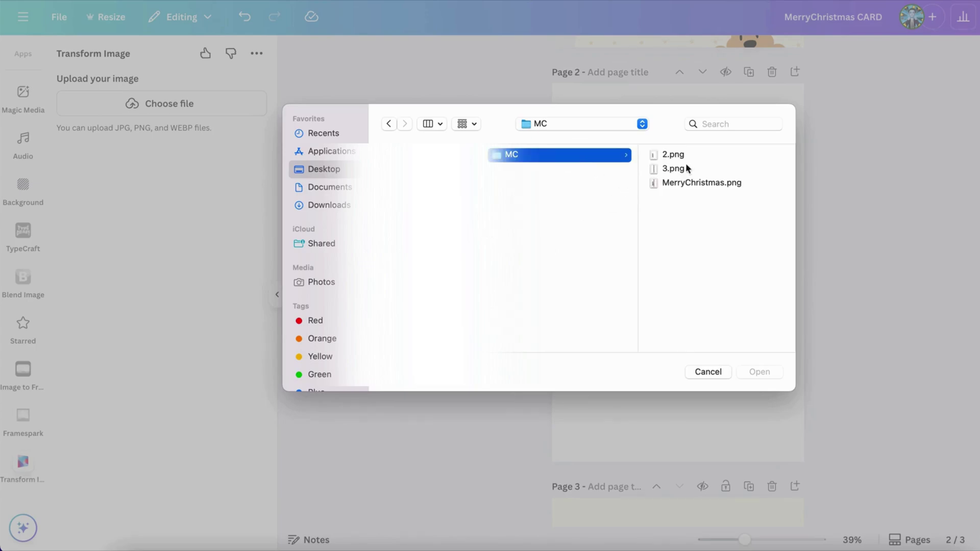
click(689, 184)
key(Return)
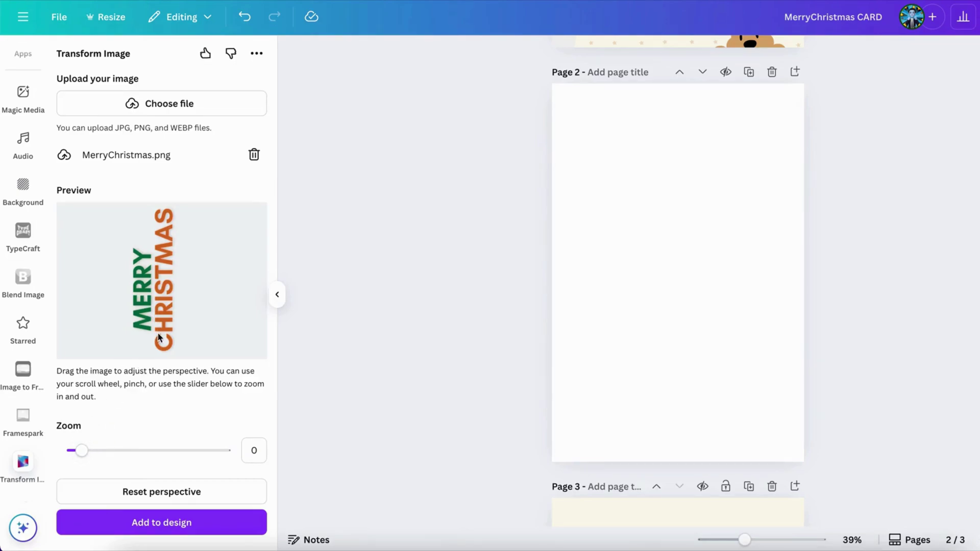
Tilt the perspective of the MERRY CHRISTMAS image strongly backward so the lettering narrows toward its upper end.
drag(158, 338, 158, 322)
click(163, 238)
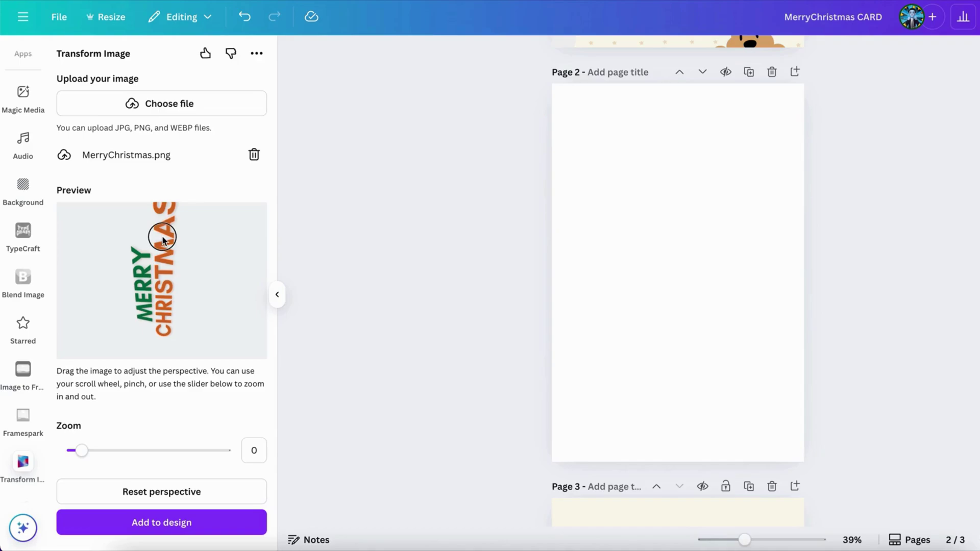
drag(155, 329, 158, 262)
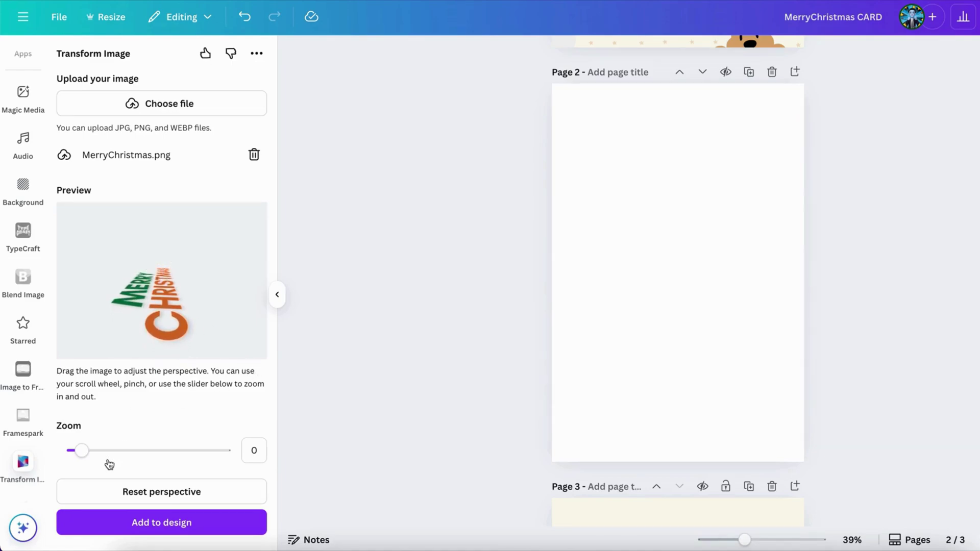
Set the zoom of the transformed image to 0.23.
mouse_move(81, 450)
mouse_down()
mouse_move(95, 452)
mouse_move(85, 452)
mouse_up()
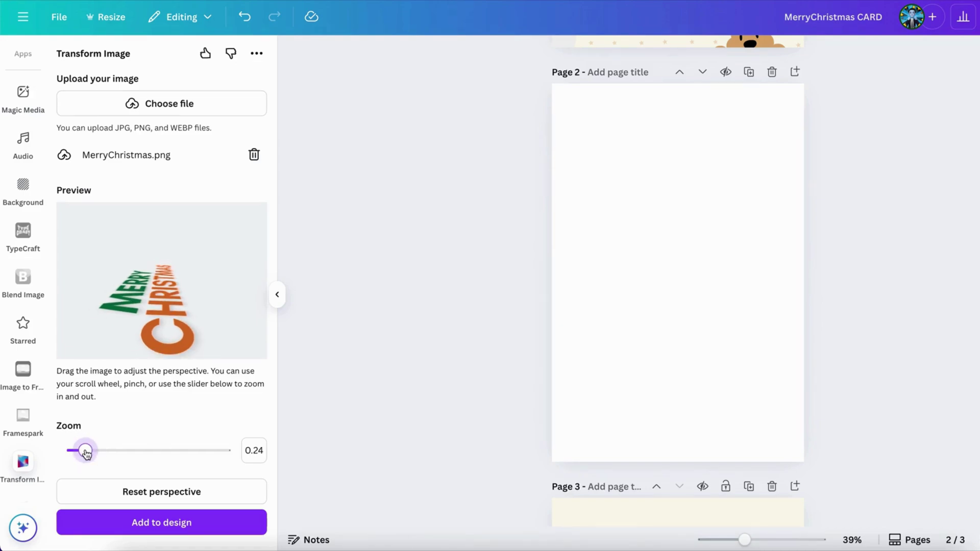
click(259, 455)
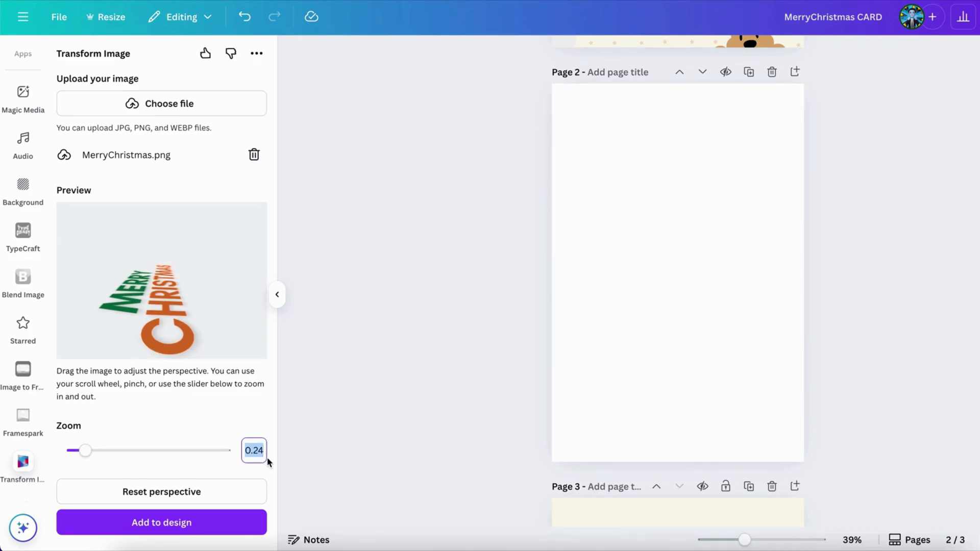
text(0)
key(Return)
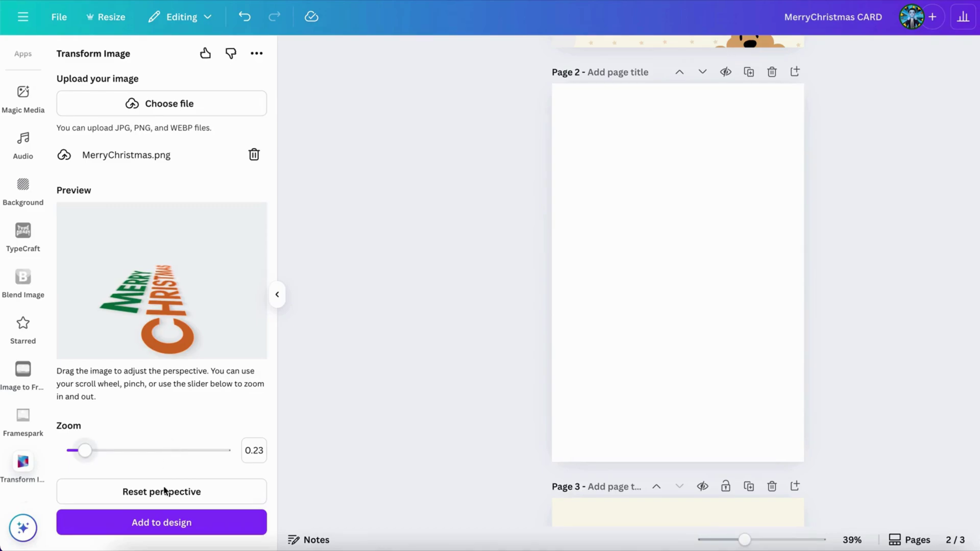
Add the transformed MERRY CHRISTMAS image to page 2, enlarge it past the page sides and place the lettering in the lower part.
click(164, 530)
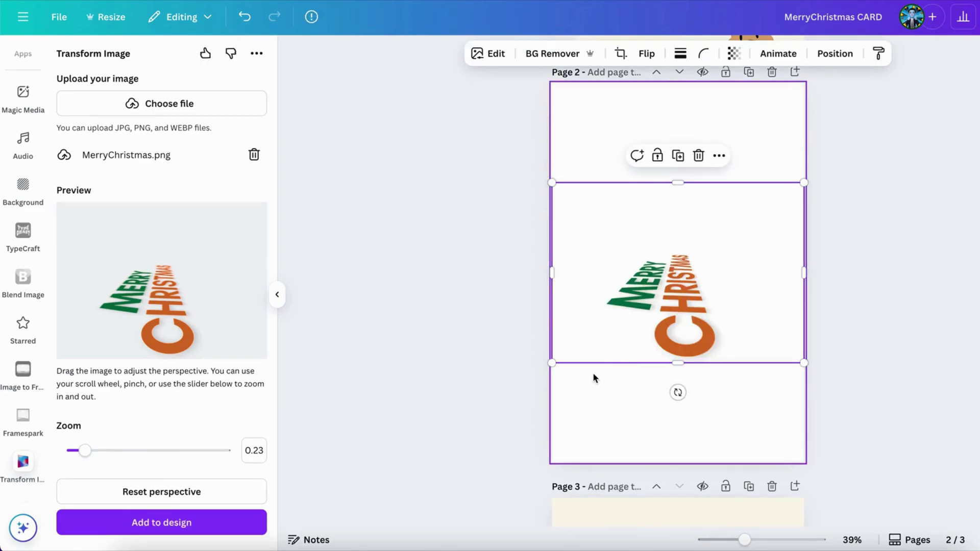
drag(803, 362, 897, 429)
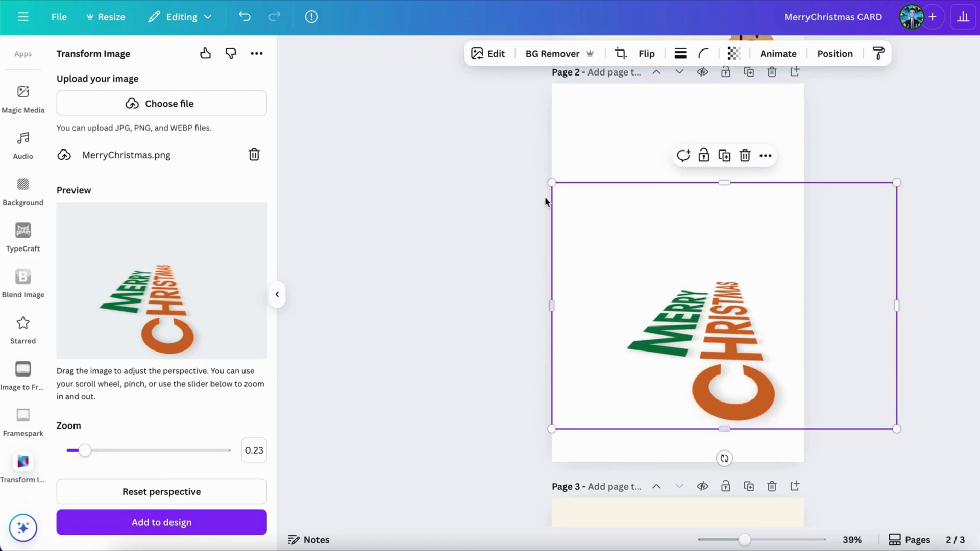
drag(551, 182, 466, 102)
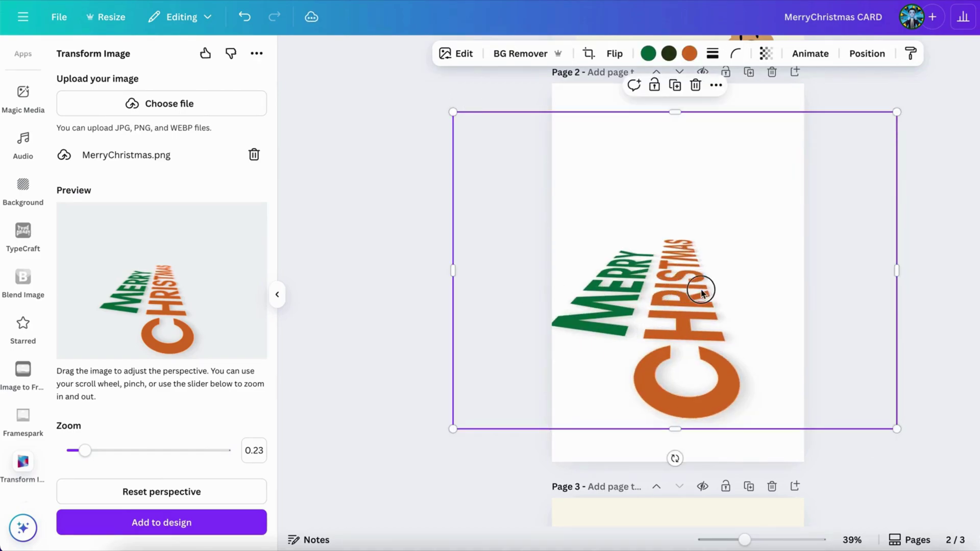
drag(706, 295, 738, 314)
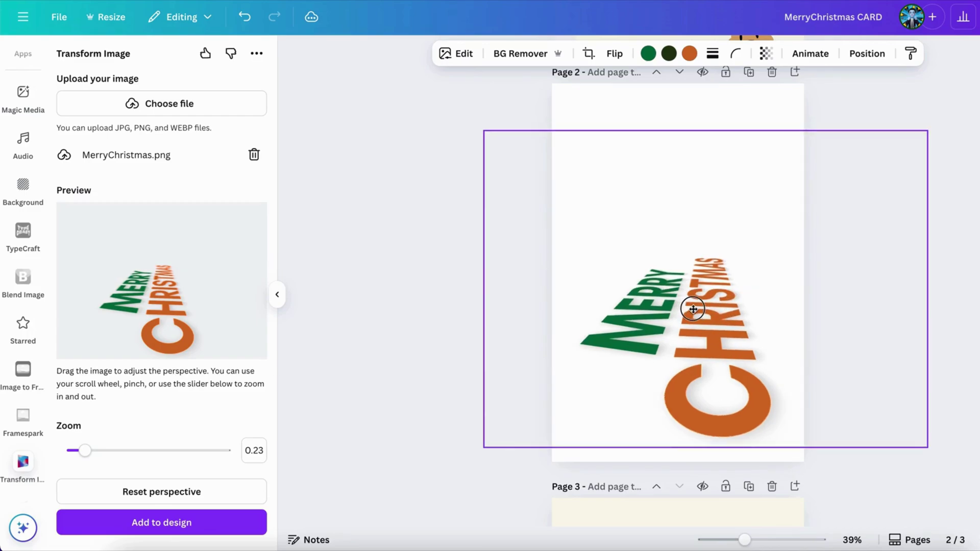
click(277, 295)
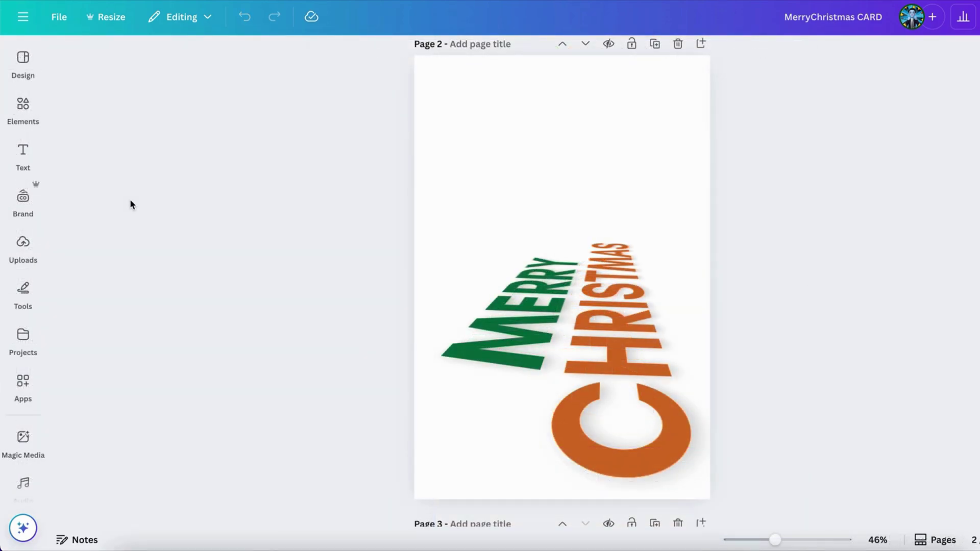
Search the graphics elements for "santa" and add the waving Santa carrying a brown sack of toys.
click(22, 112)
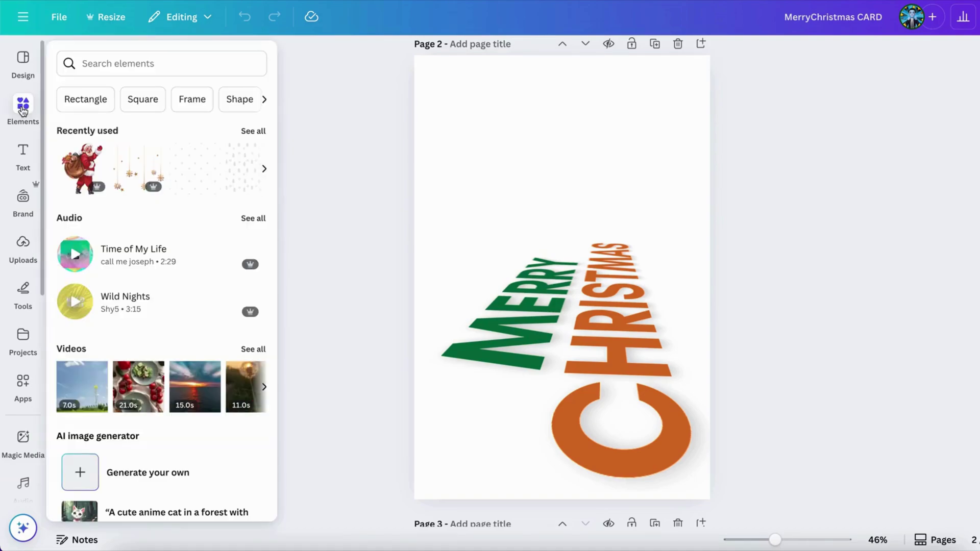
click(127, 64)
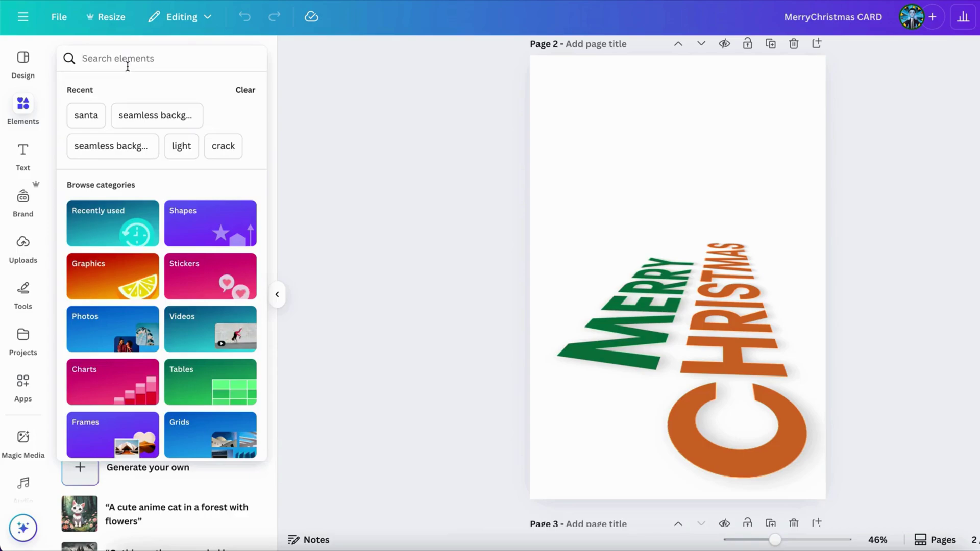
text(santa)
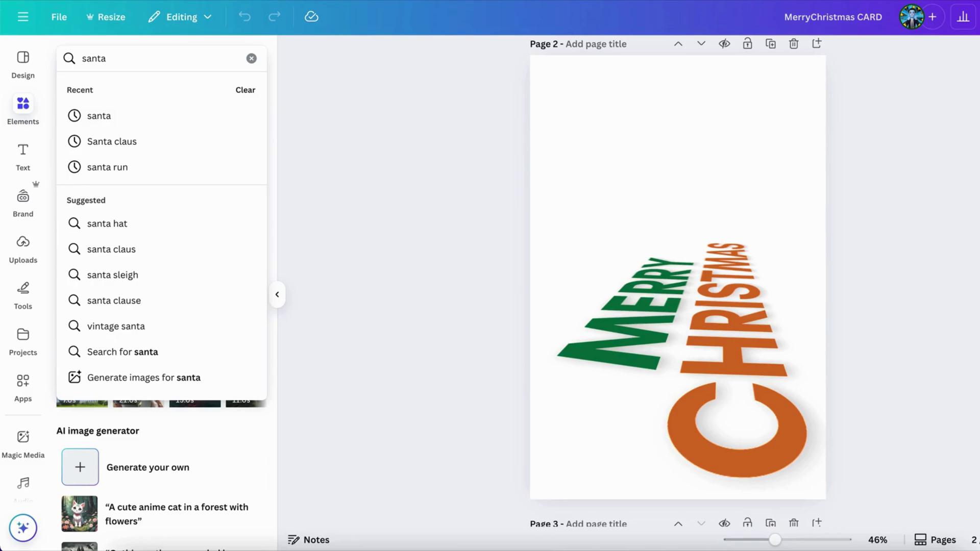
key(Return)
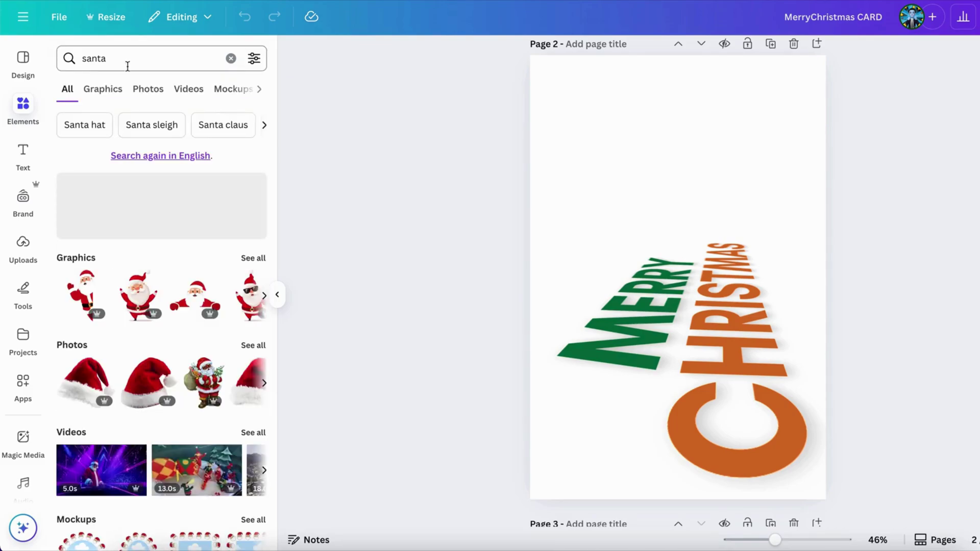
click(252, 259)
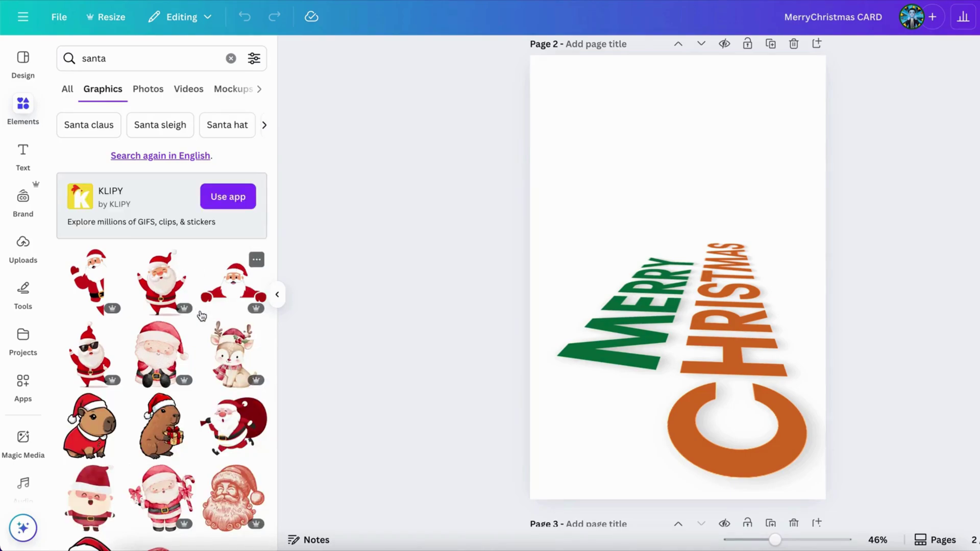
scroll(202, 316, down, 3)
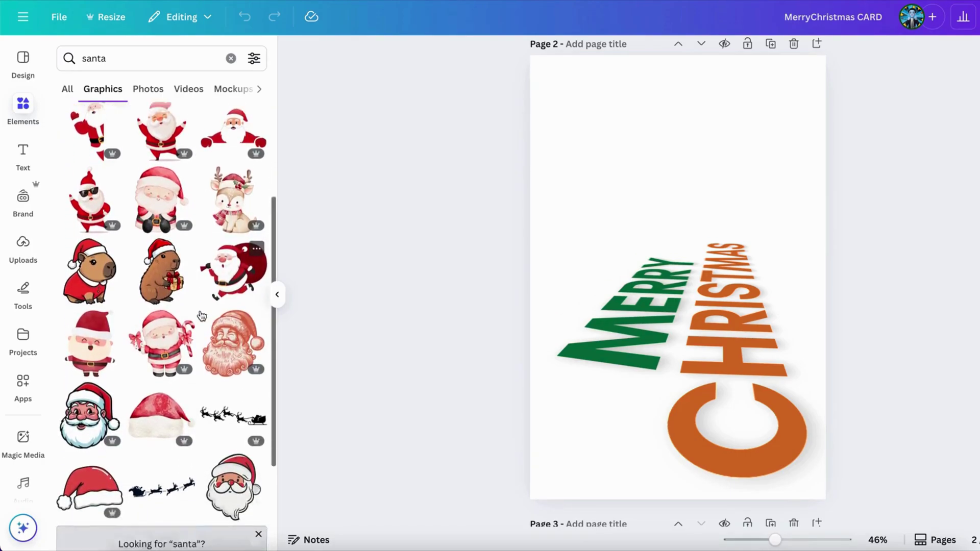
scroll(201, 316, down, 3)
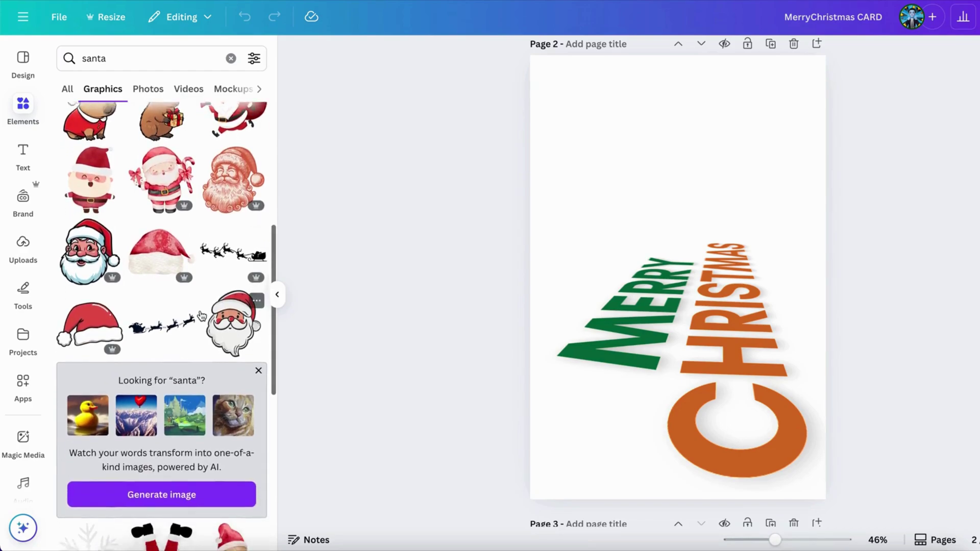
scroll(202, 316, down, 10)
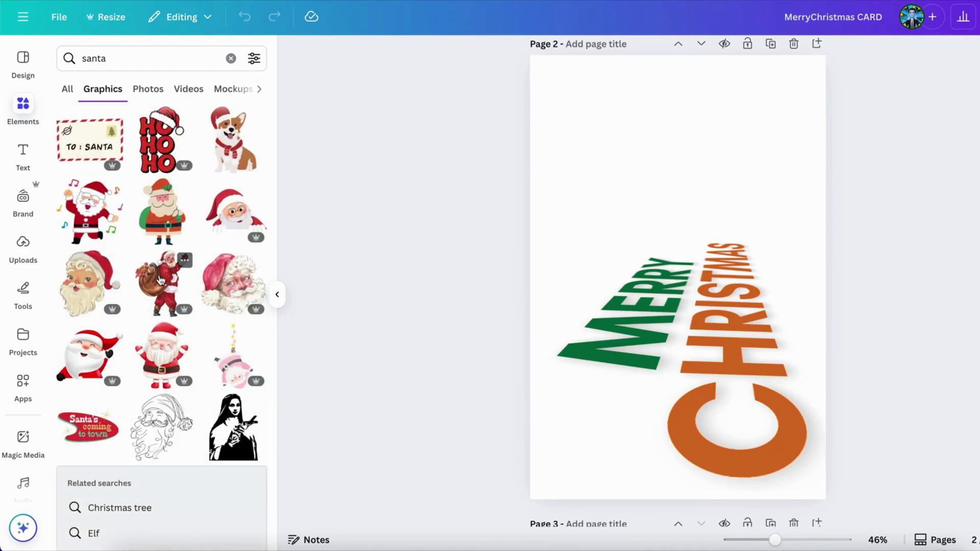
click(160, 283)
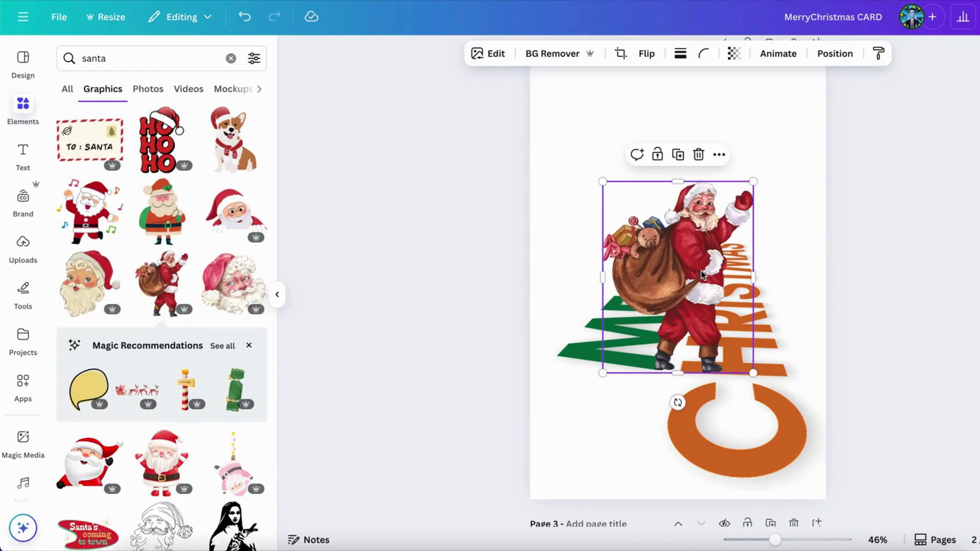
Resize Santa and place him standing just above the narrow end of the MERRY CHRISTMAS lettering.
drag(688, 247, 674, 183)
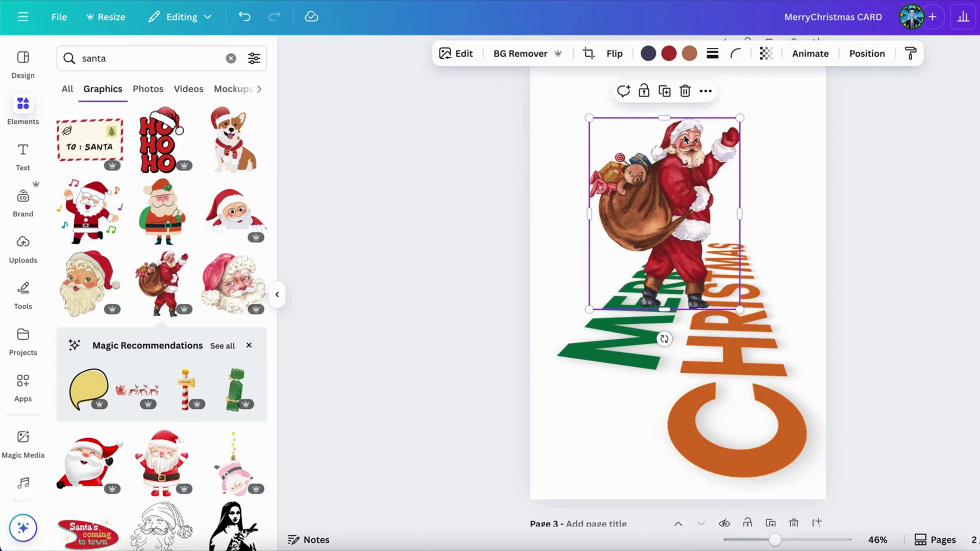
drag(739, 118, 718, 146)
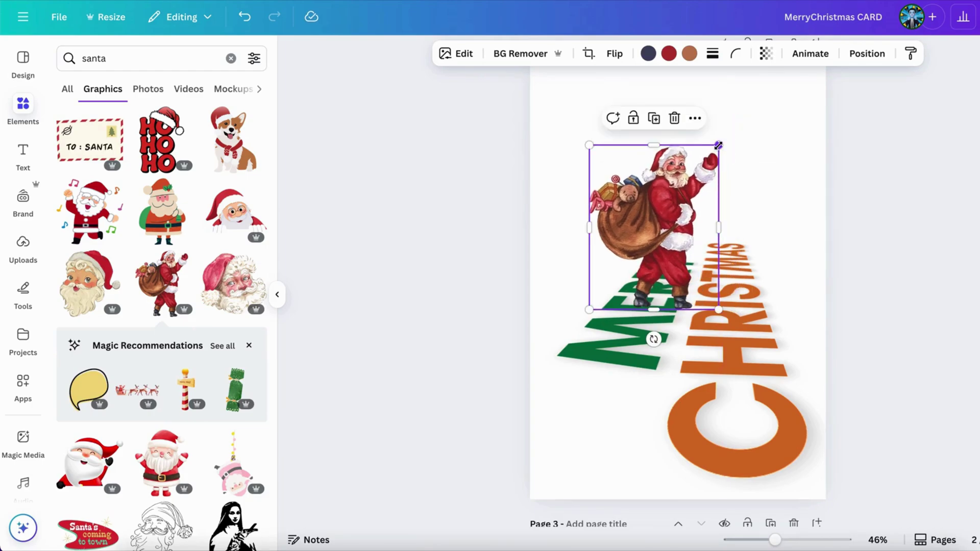
drag(672, 220, 675, 169)
click(399, 214)
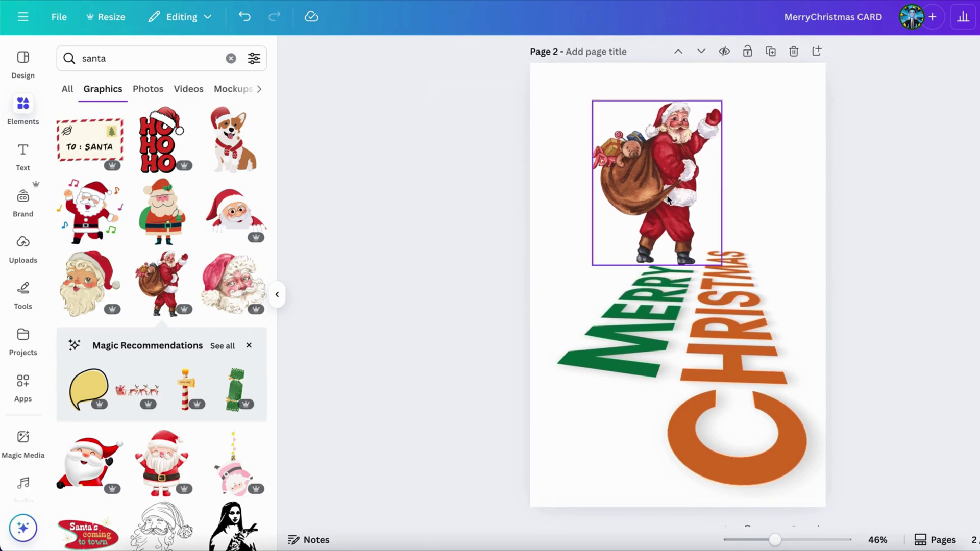
click(700, 134)
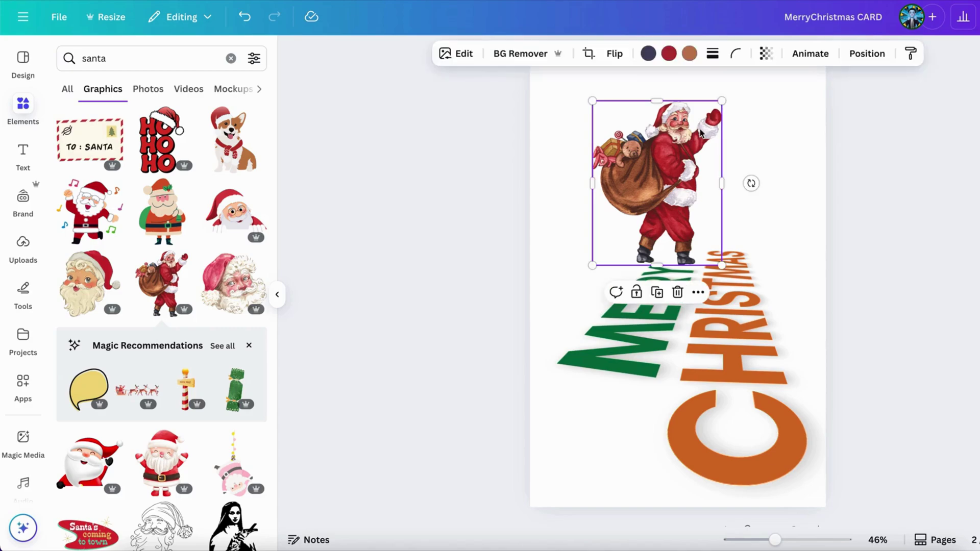
drag(722, 101, 736, 83)
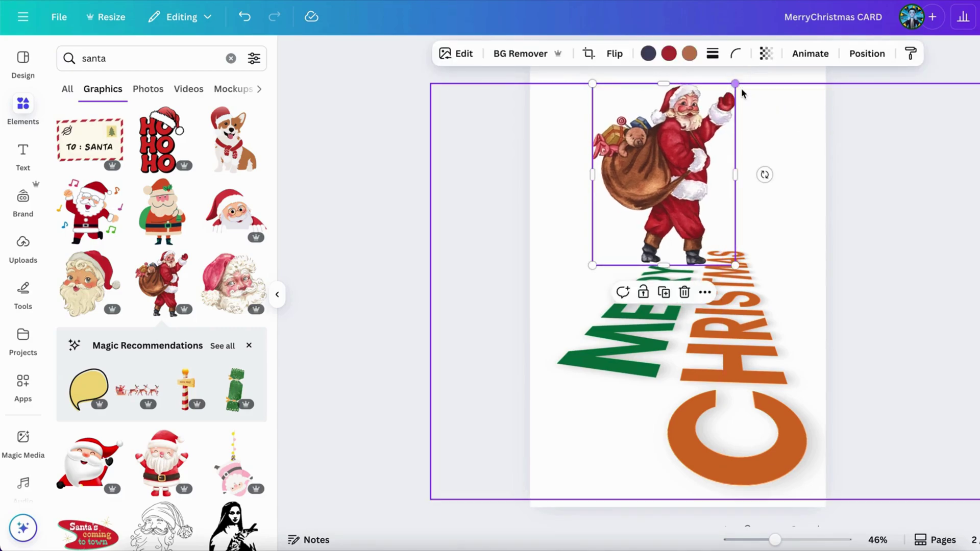
click(404, 206)
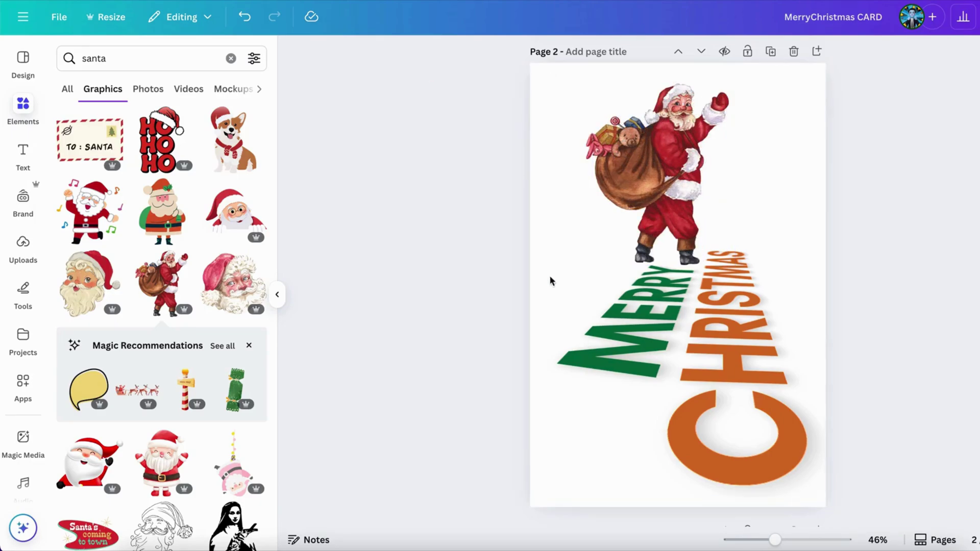
Replace the element search with "Christmas decorations" and show all graphics results.
click(231, 58)
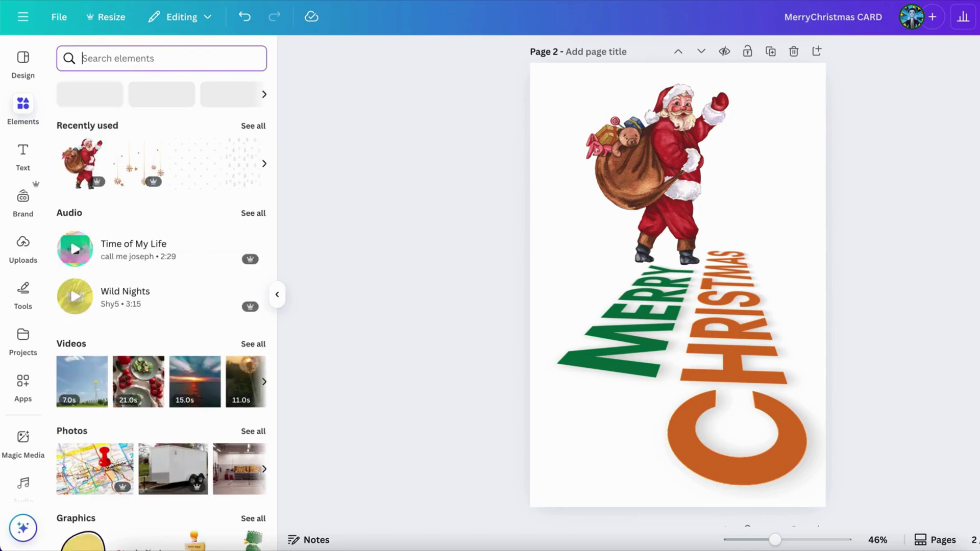
text(christ)
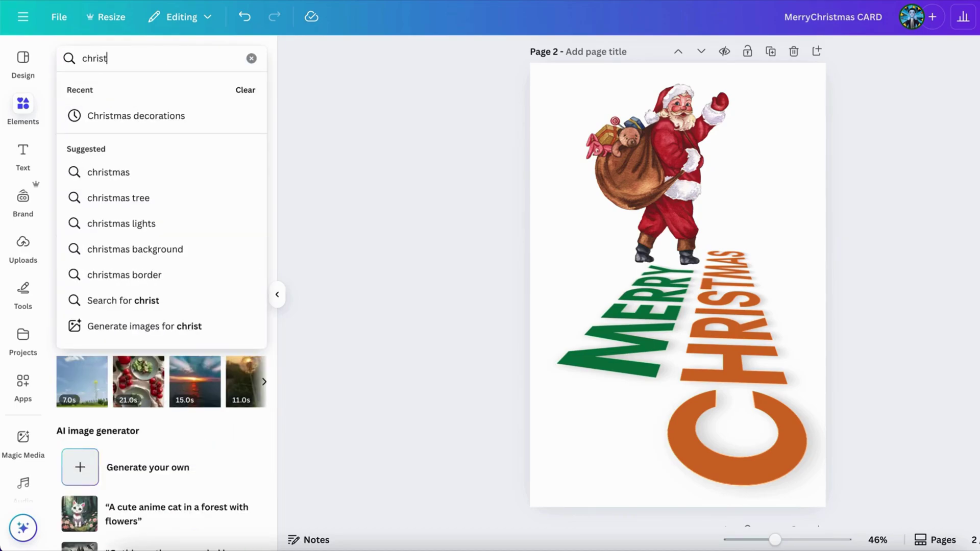
text(mas)
click(136, 115)
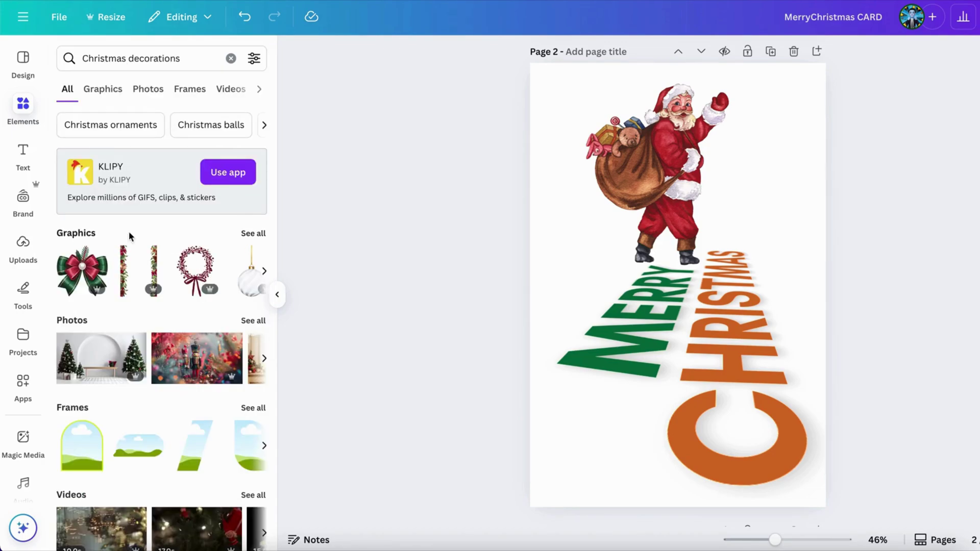
click(243, 235)
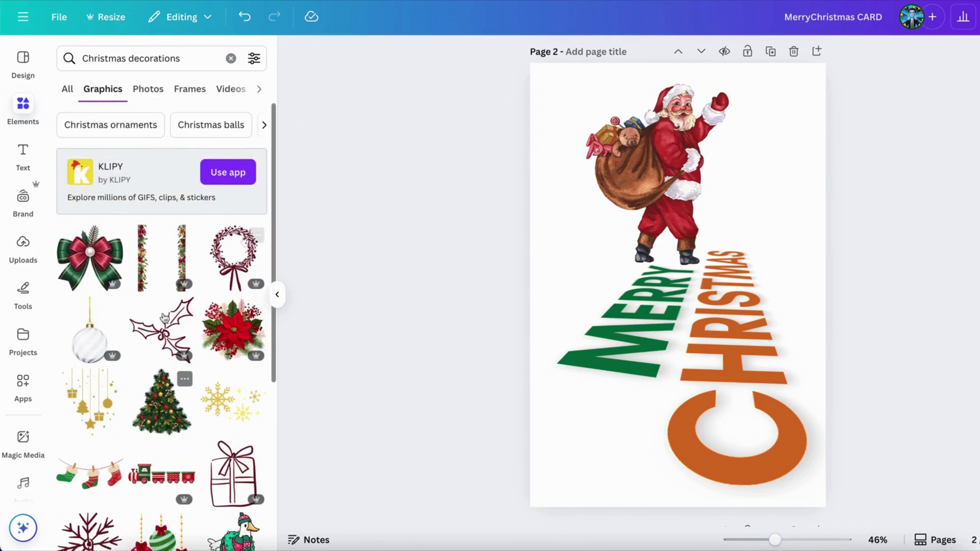
Add the three hanging red, green and dark green baubles and place them flush in the page's upper-right corner.
scroll(173, 316, down, 5)
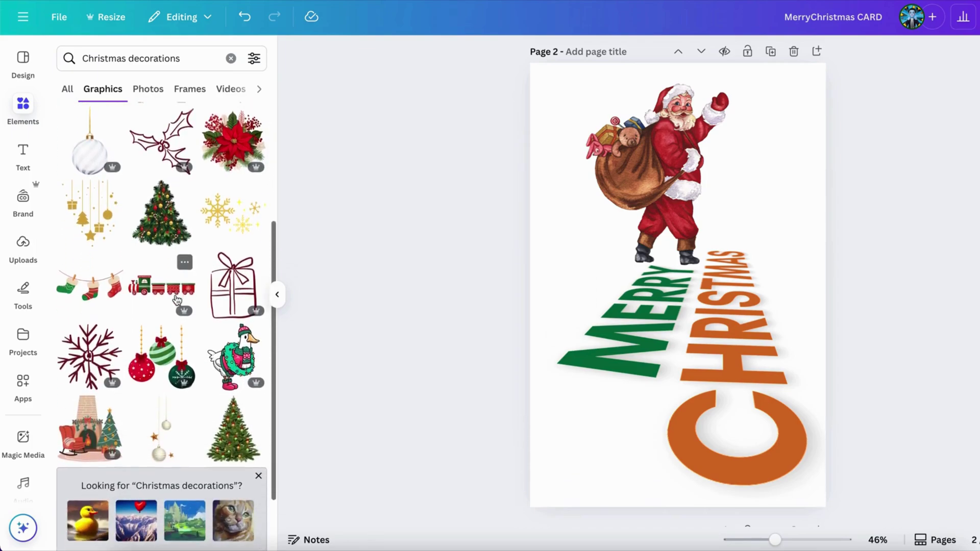
click(170, 340)
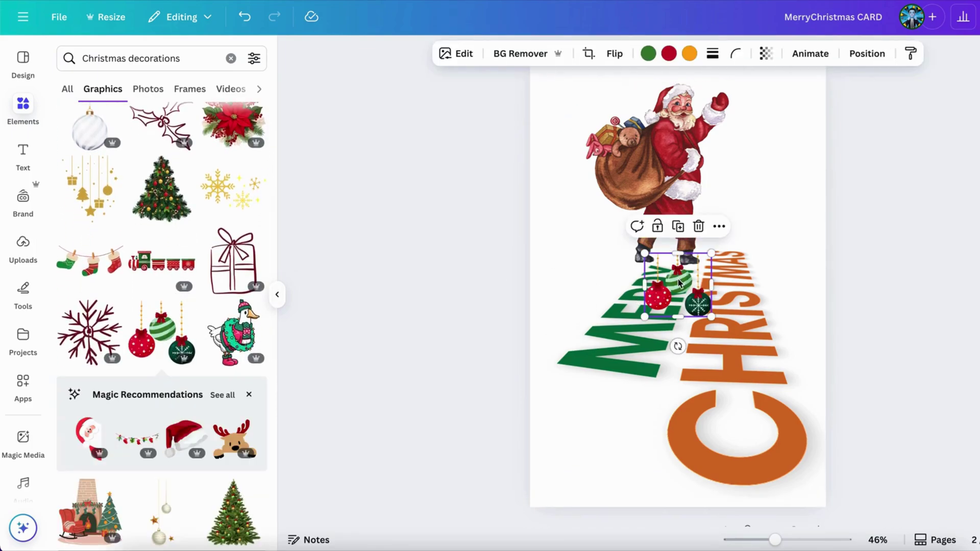
drag(681, 244, 788, 115)
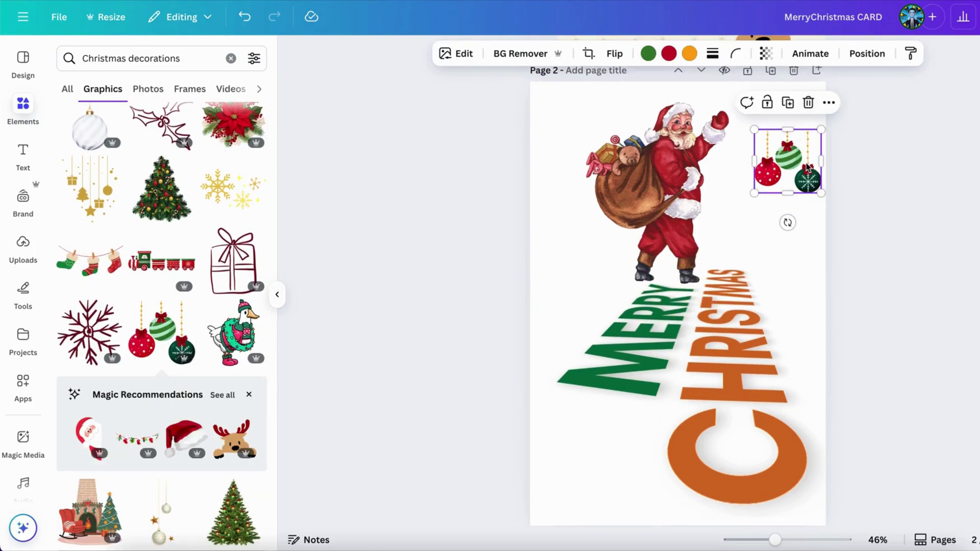
drag(806, 162, 806, 122)
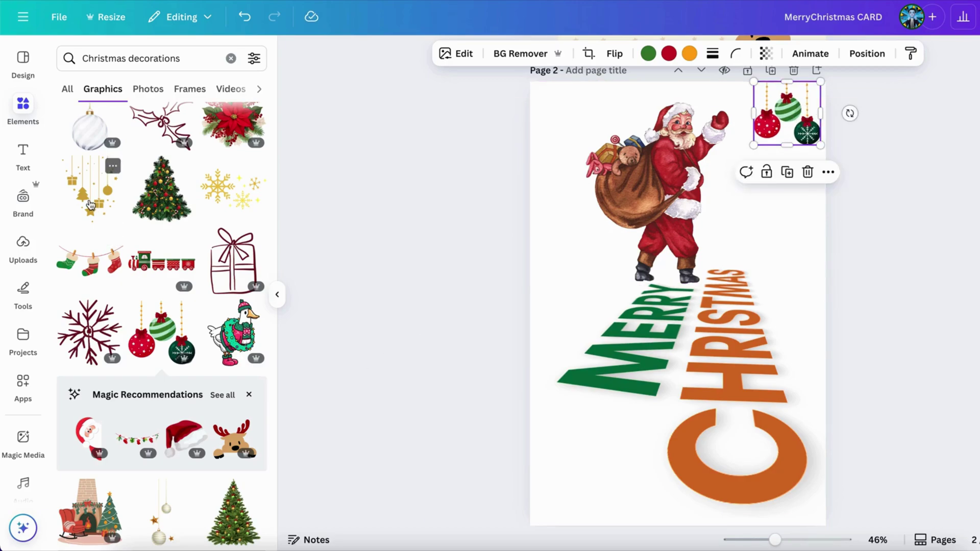
Add the gold hanging gift, tree and star ornaments, scale them down and place them below the baubles at the page's right edge.
click(109, 168)
drag(735, 278, 883, 258)
drag(966, 426, 826, 259)
drag(768, 209, 815, 228)
click(893, 375)
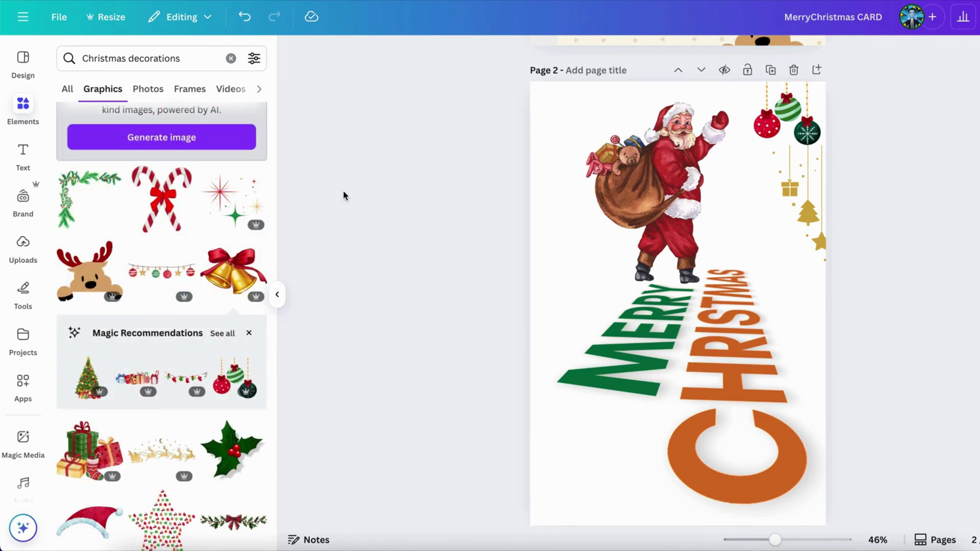
Add the golden bells with a red bow and place them in the page's upper-left corner.
click(212, 277)
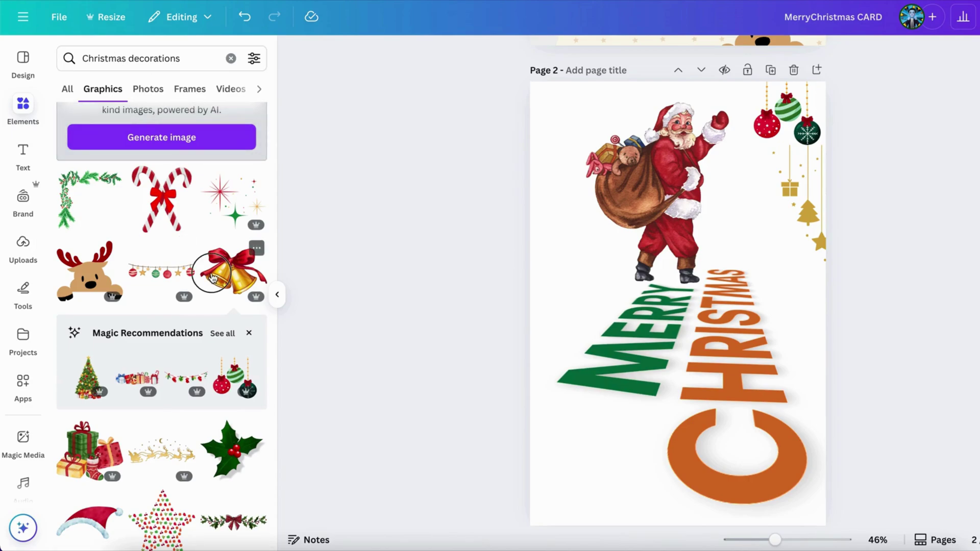
scroll(152, 364, down, 2)
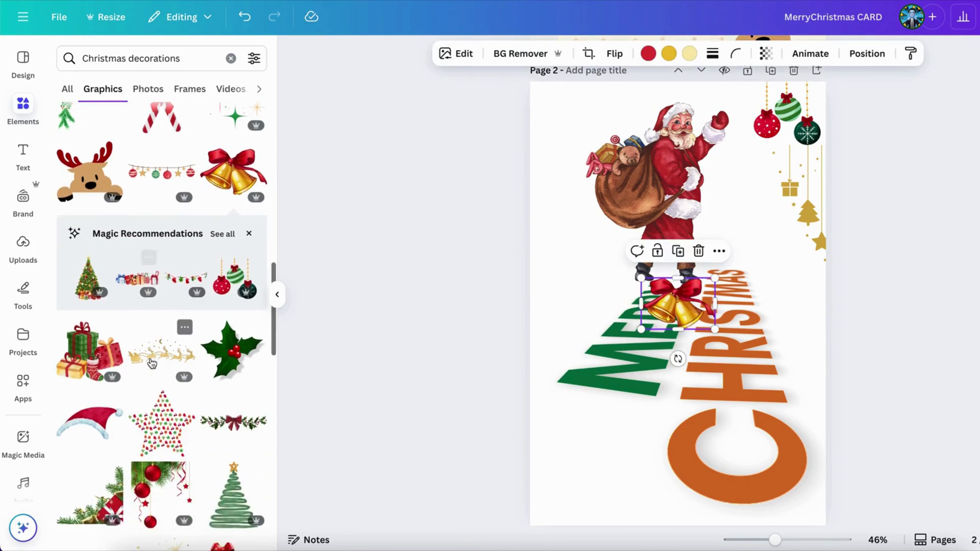
scroll(152, 363, up, 2)
drag(652, 286, 570, 115)
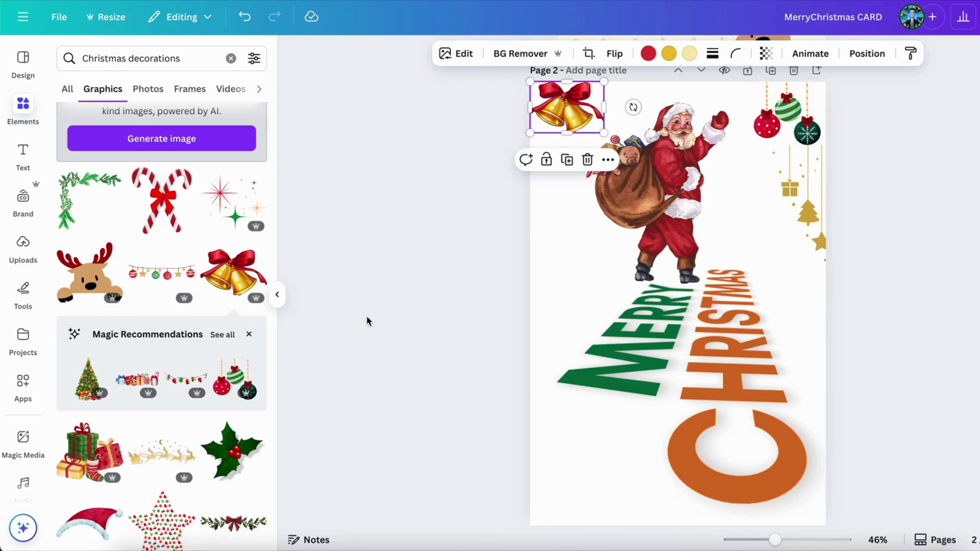
click(534, 292)
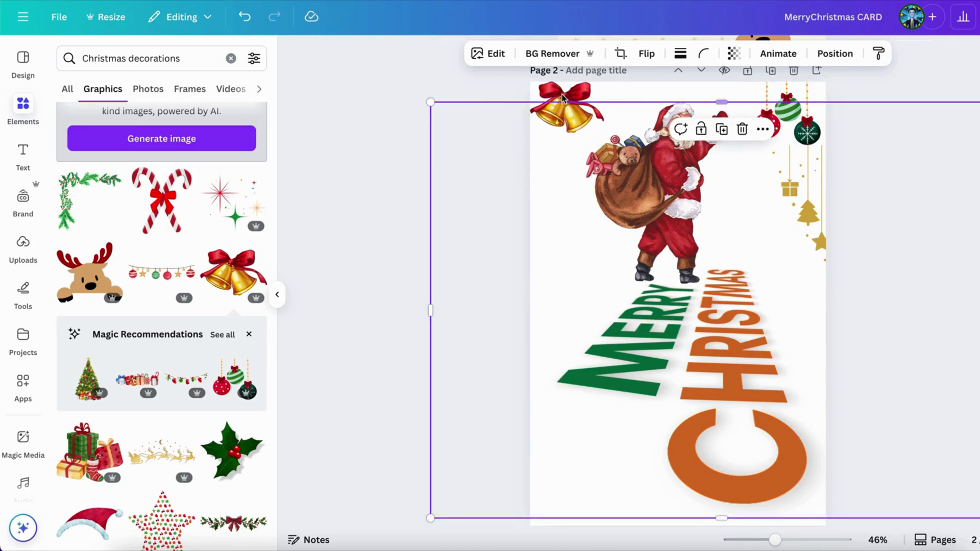
key(Escape)
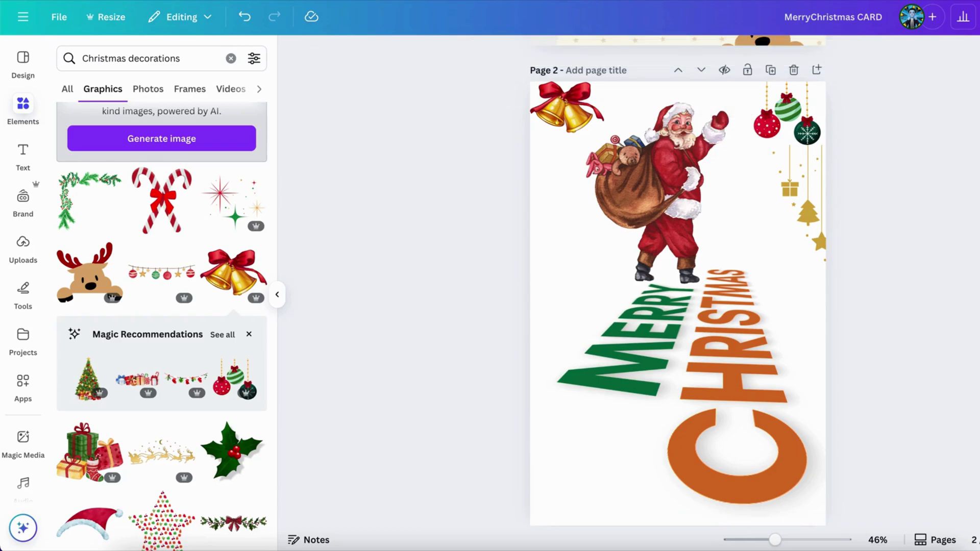
scroll(935, 271, down, 1)
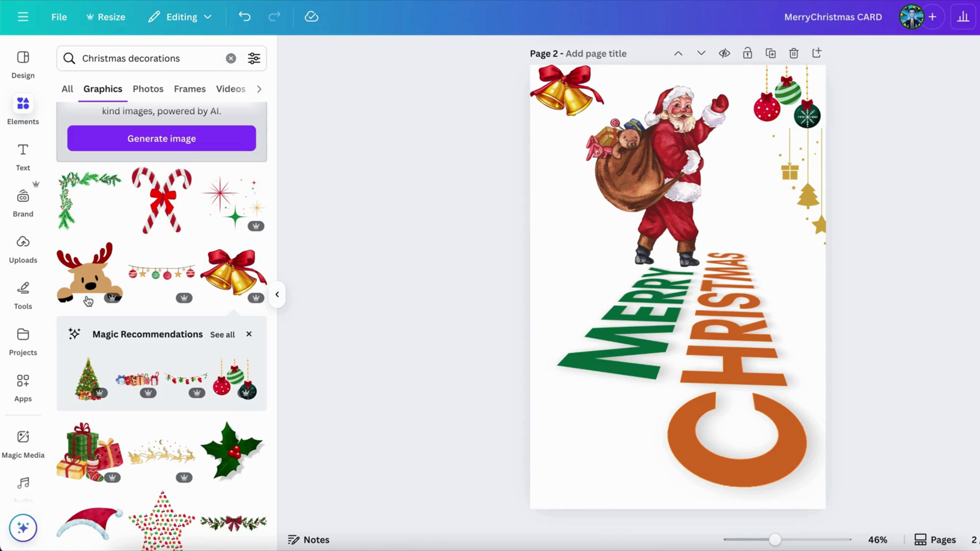
Add the peeking reindeer graphic and place it at the page's bottom edge, overlapping the large orange C.
click(88, 301)
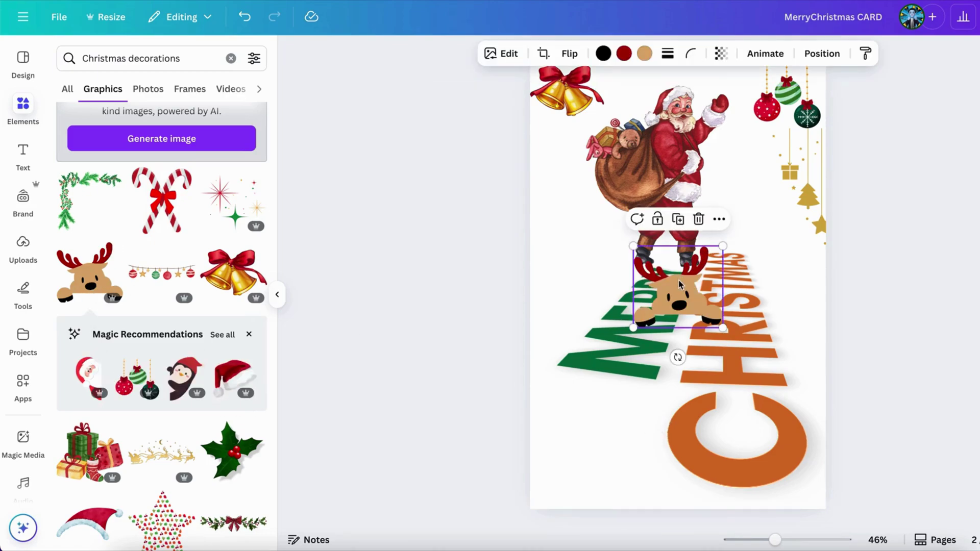
drag(678, 286, 755, 483)
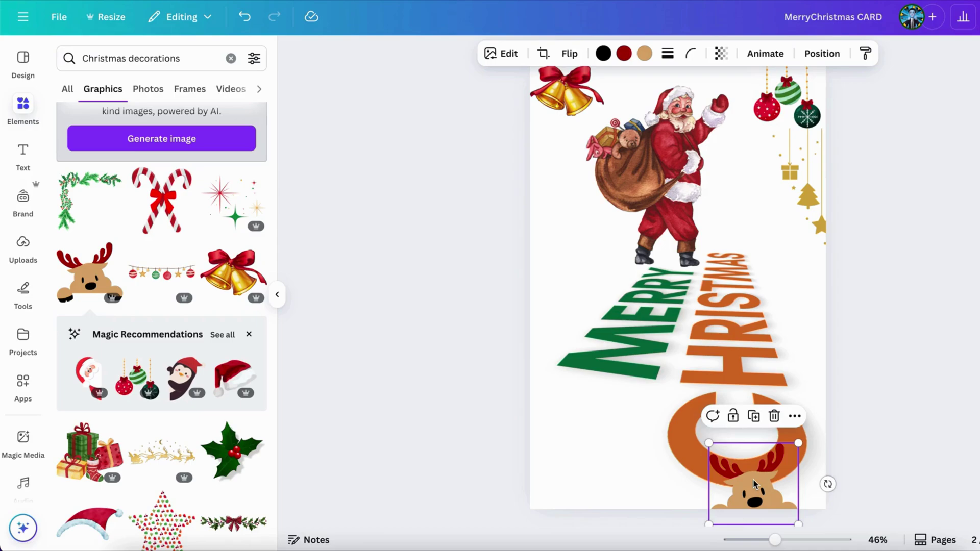
click(880, 416)
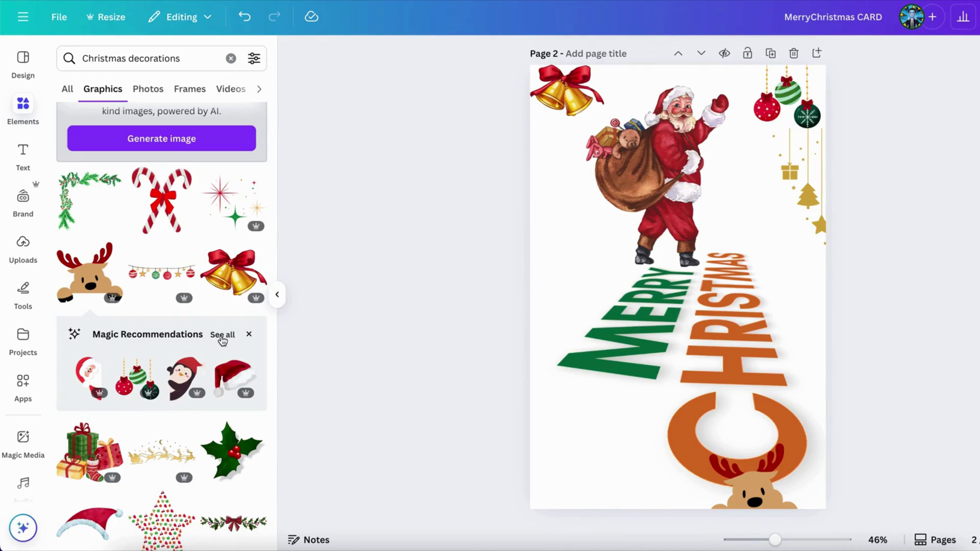
Show all magic recommendations, add the snowman with the red hat and place it partly off the page's lower-left corner.
click(223, 335)
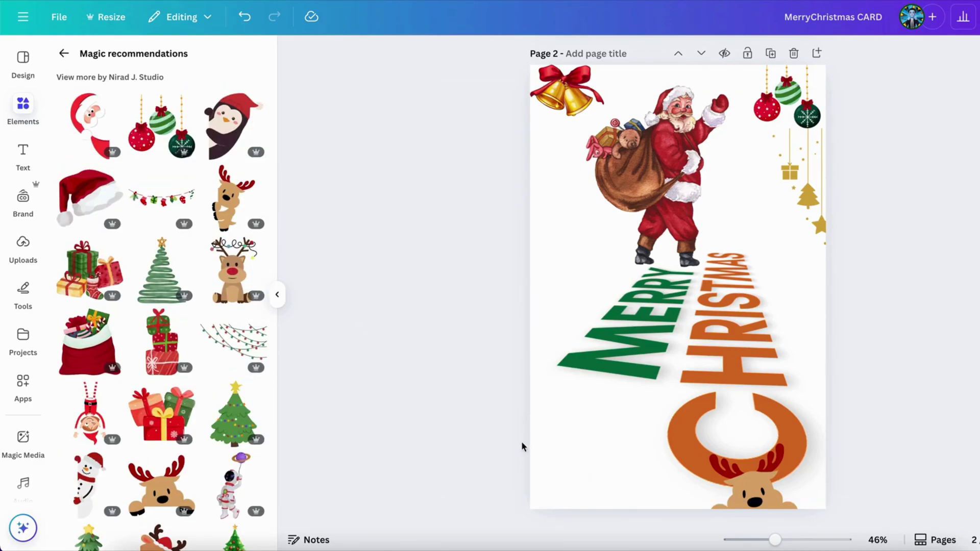
scroll(90, 447, down, 1)
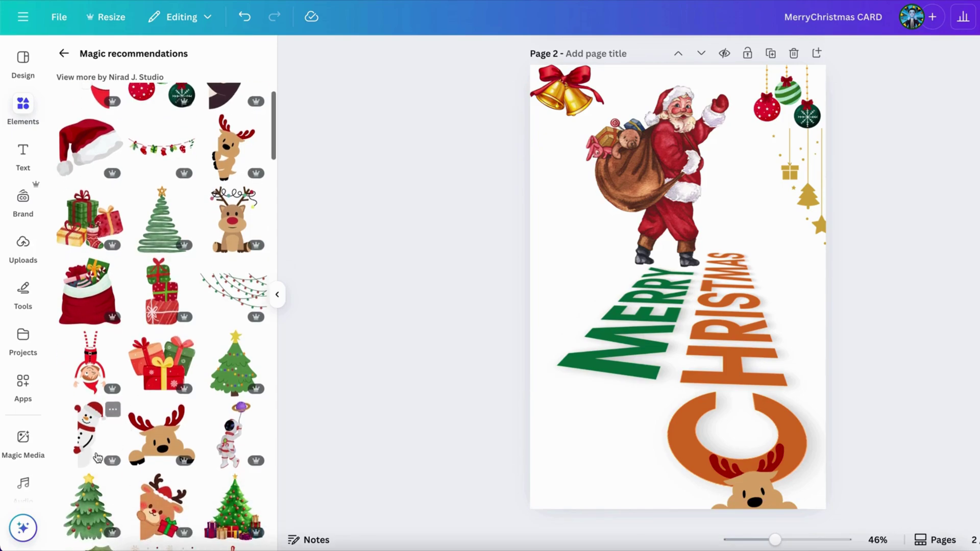
click(90, 446)
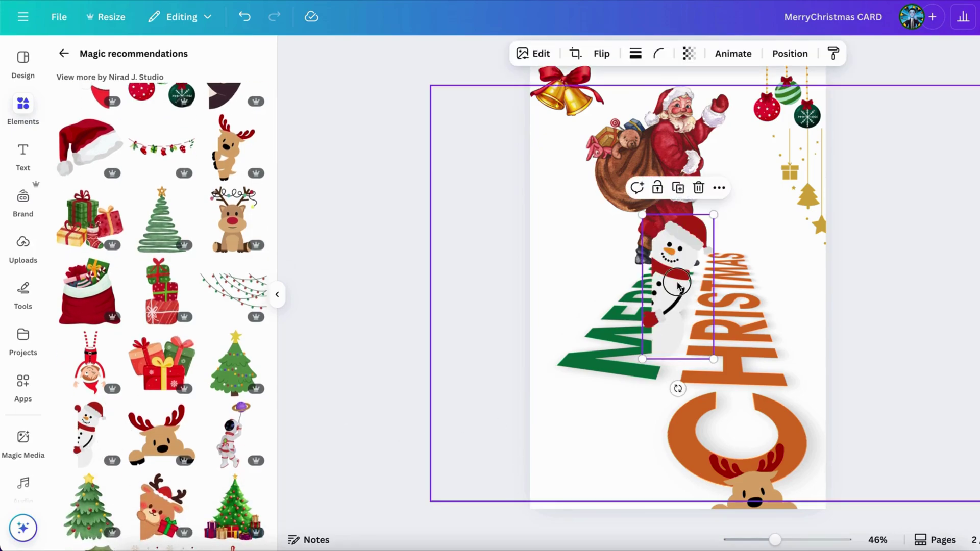
drag(673, 285, 555, 448)
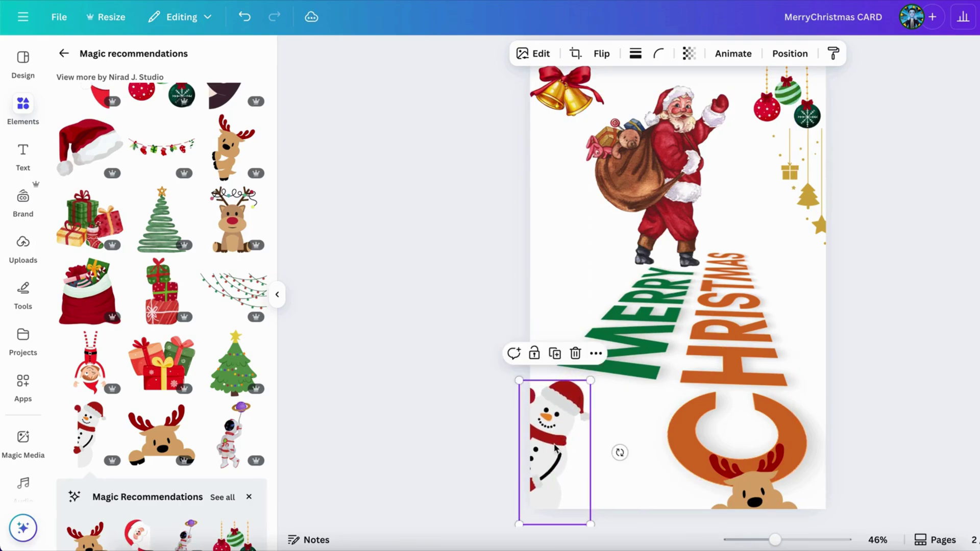
click(419, 423)
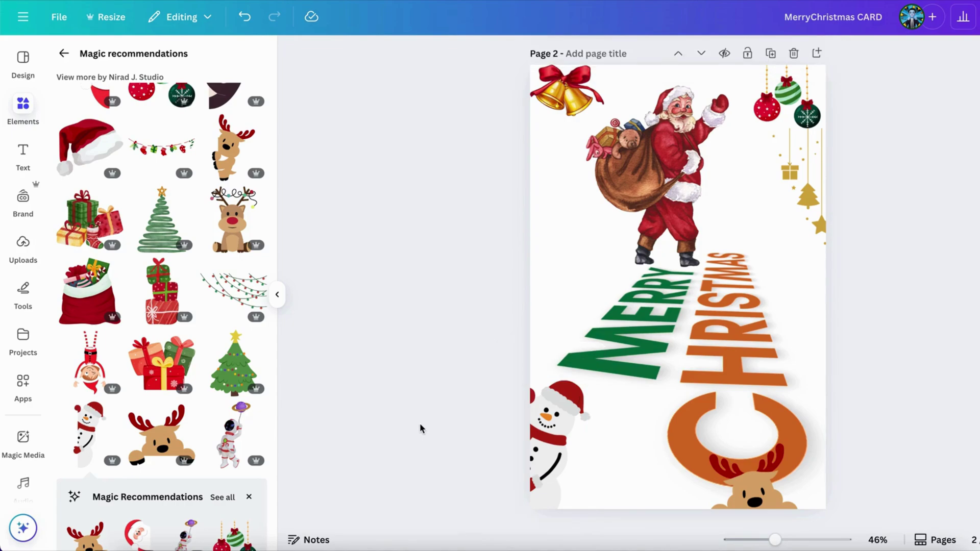
Set the page background to the cream document color #FAF8ED.
scroll(203, 378, down, 5)
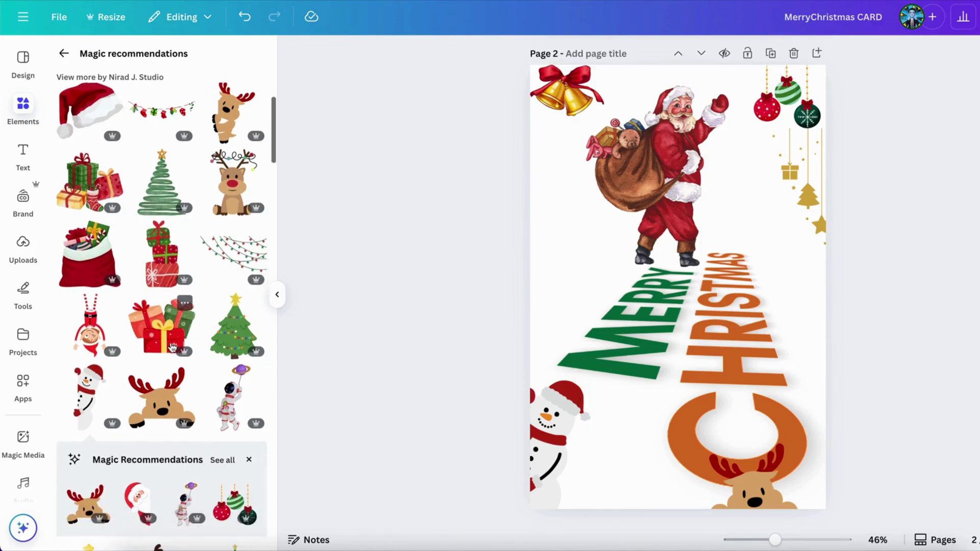
scroll(172, 348, up, 2)
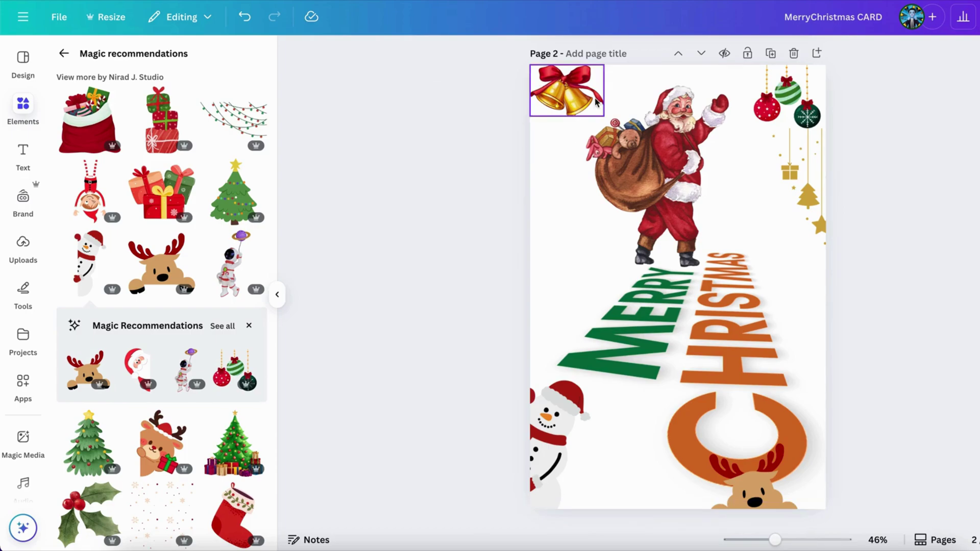
click(618, 74)
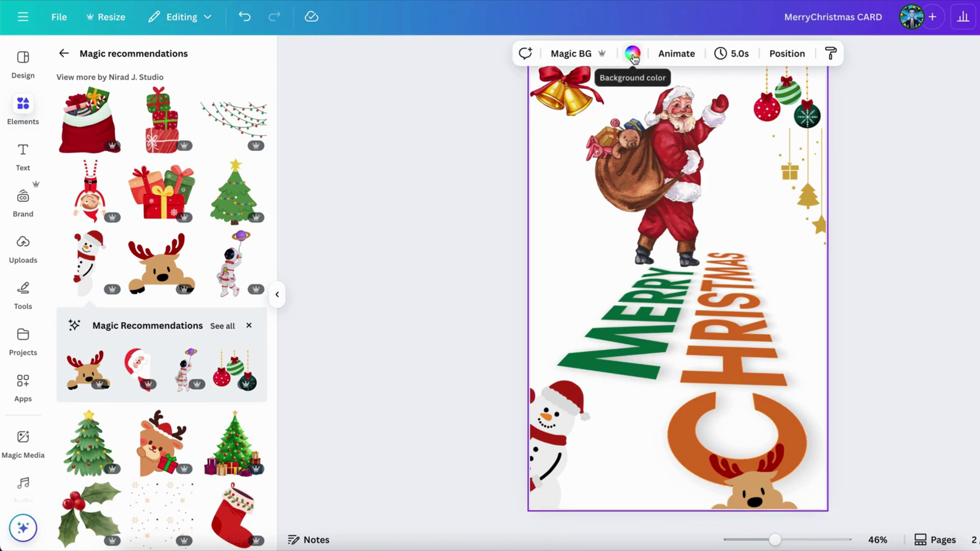
click(632, 53)
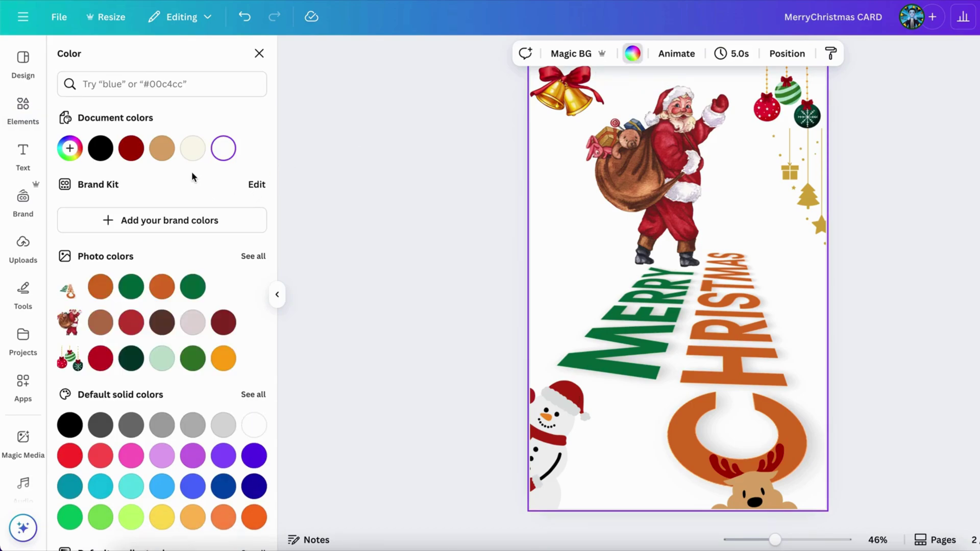
click(192, 149)
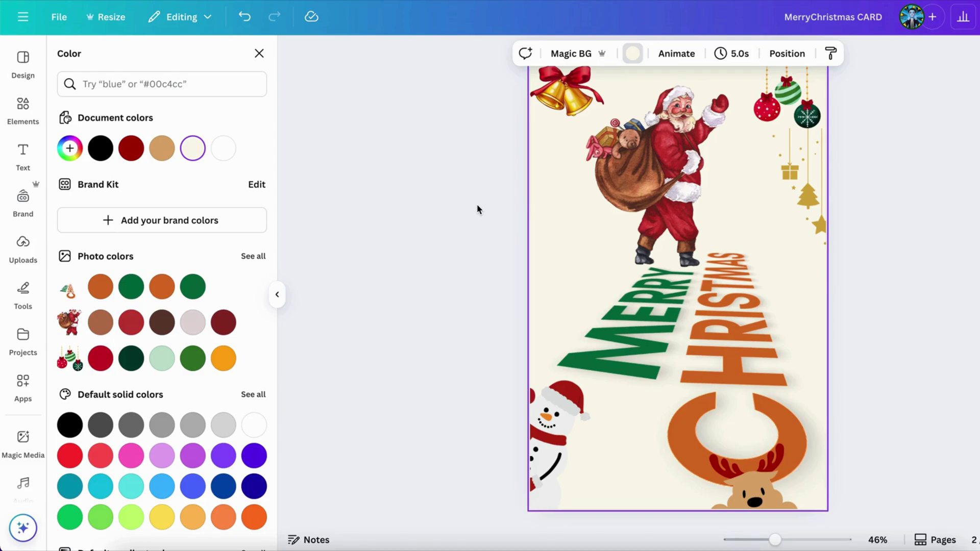
scroll(476, 204, up, 1)
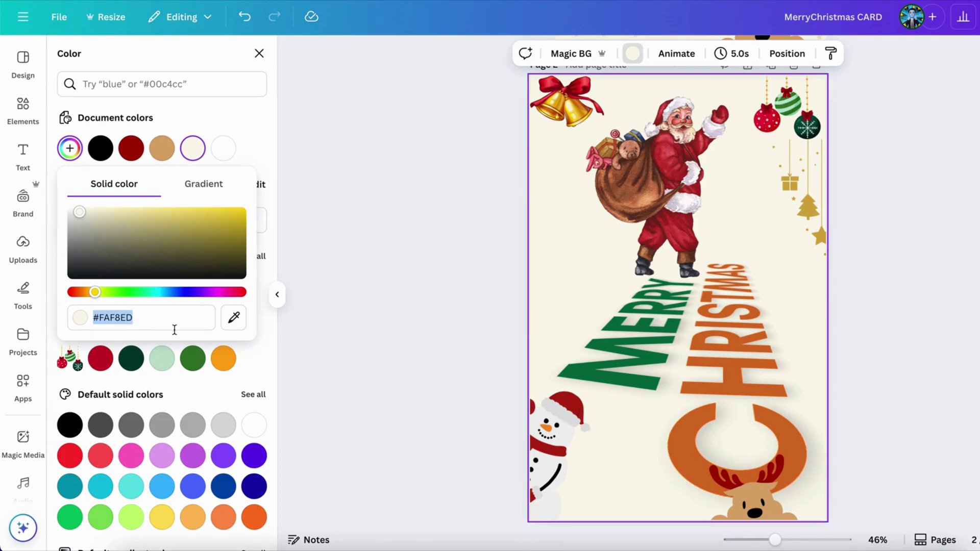
click(383, 224)
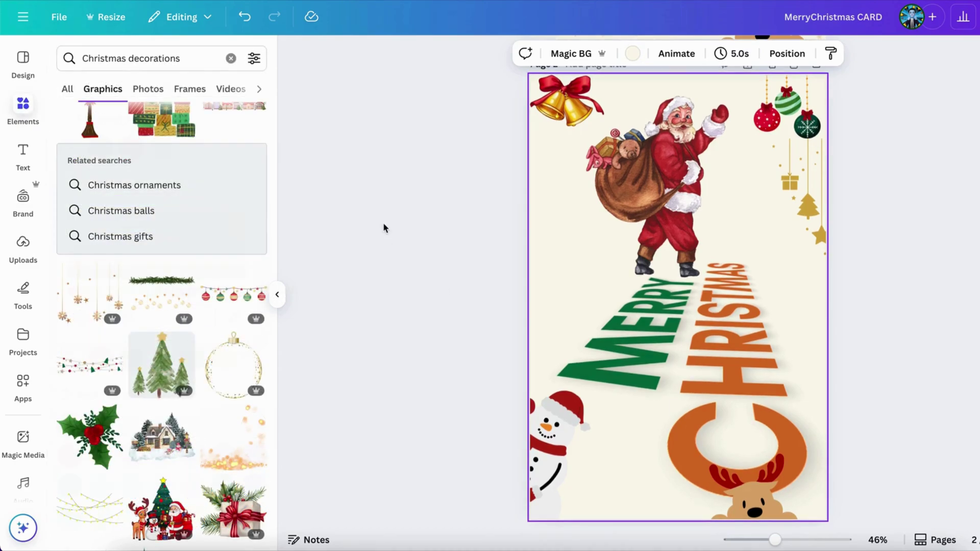
Replace the gold gift, tree and star ornaments with the hanging gold snowflakes, scaled down below the baubles at the page's right edge.
click(808, 207)
key(Delete)
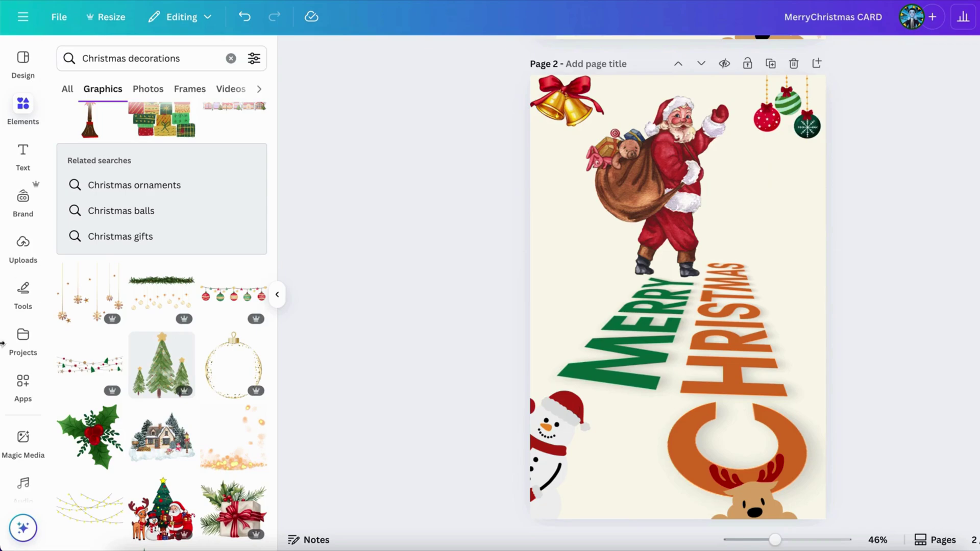
click(90, 293)
drag(672, 276, 826, 181)
drag(897, 246, 885, 231)
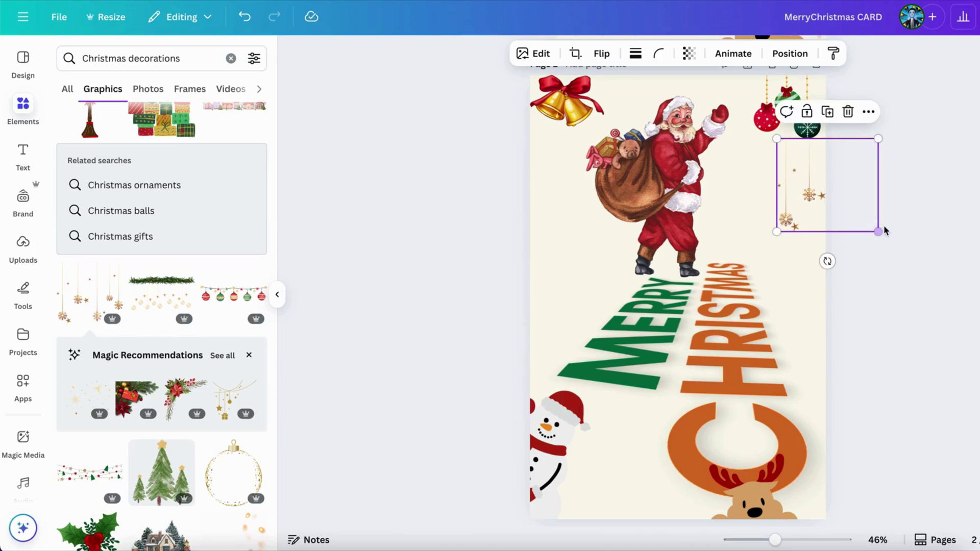
drag(800, 204, 796, 164)
key(Escape)
click(886, 296)
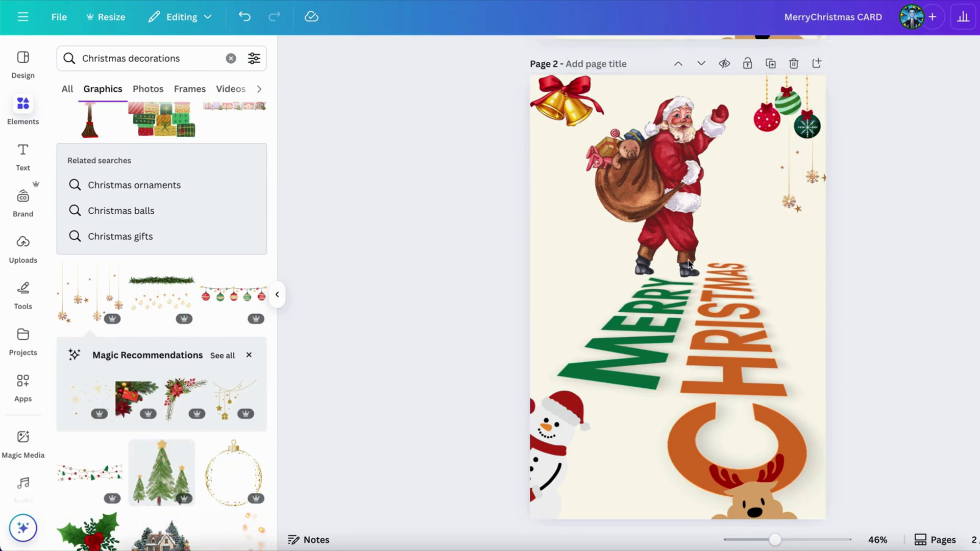
Replace the element search with "White sparkle" and show all graphics results.
click(231, 58)
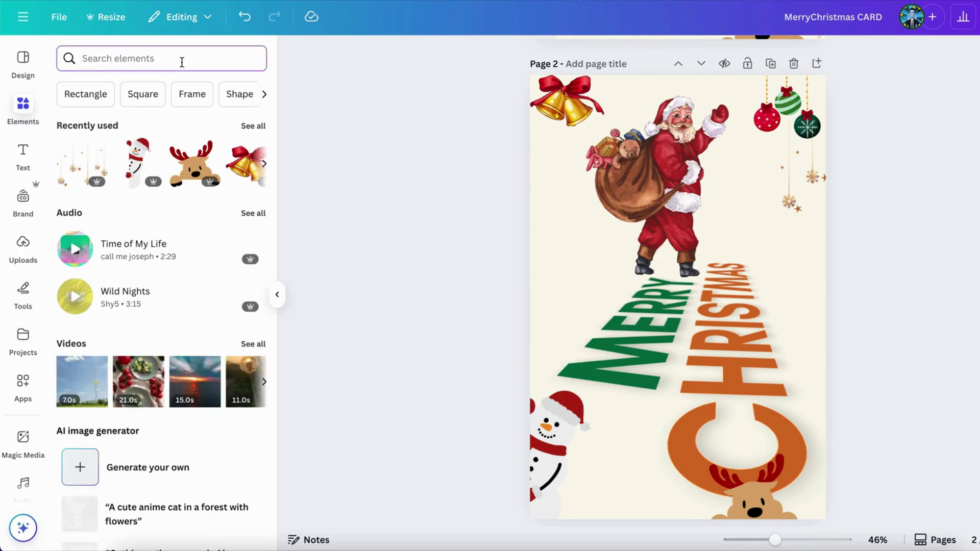
text(spar)
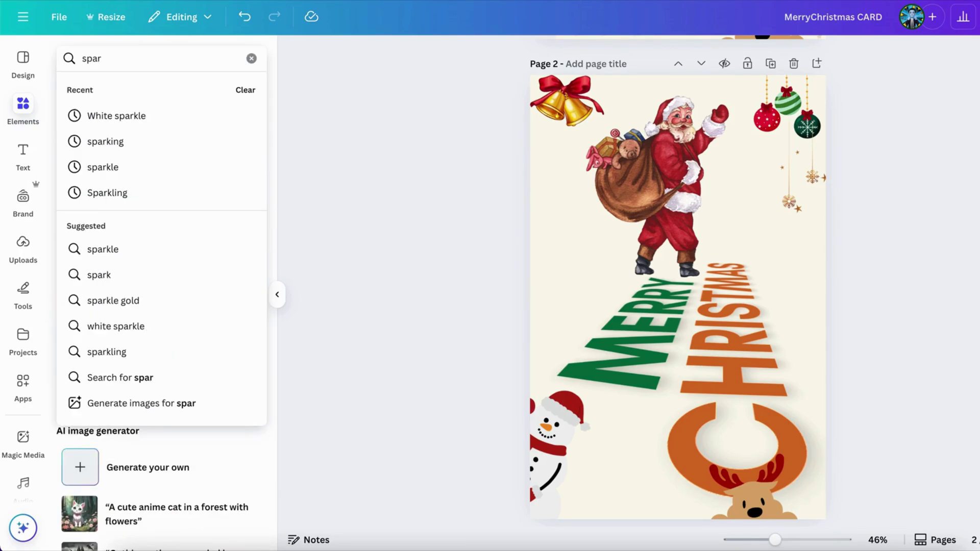
click(183, 114)
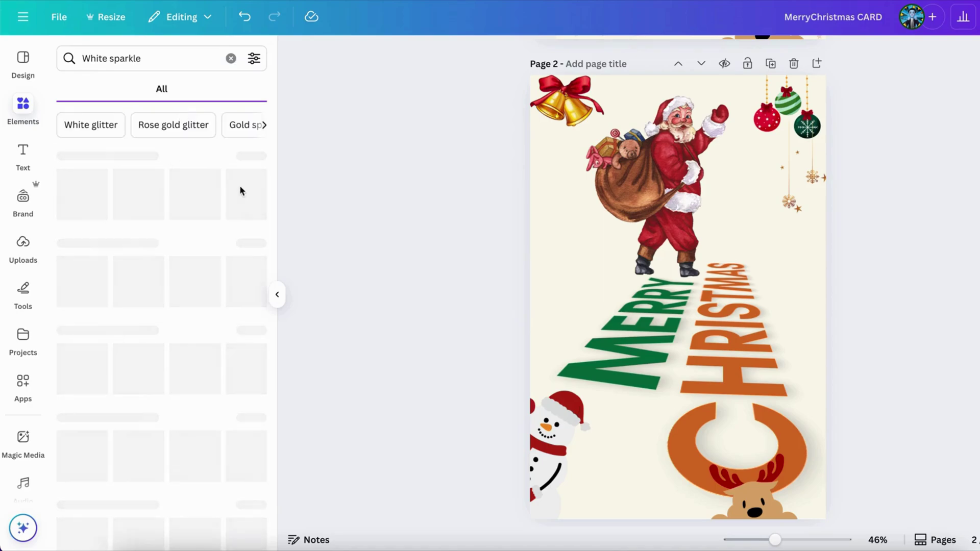
click(251, 156)
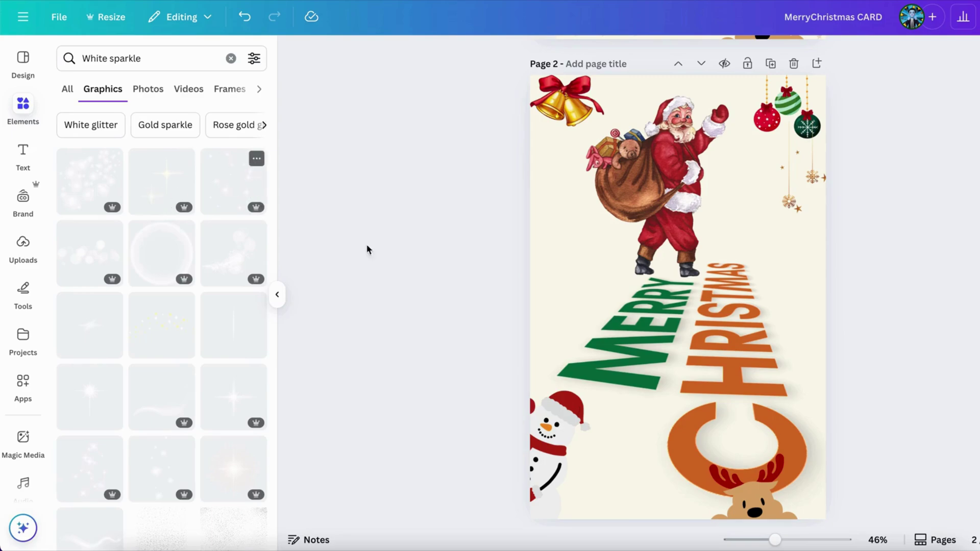
Add white sparkle graphics and resize and spread them over the MERRY and CHRISTMAS lettering, including the large C.
drag(657, 321, 677, 304)
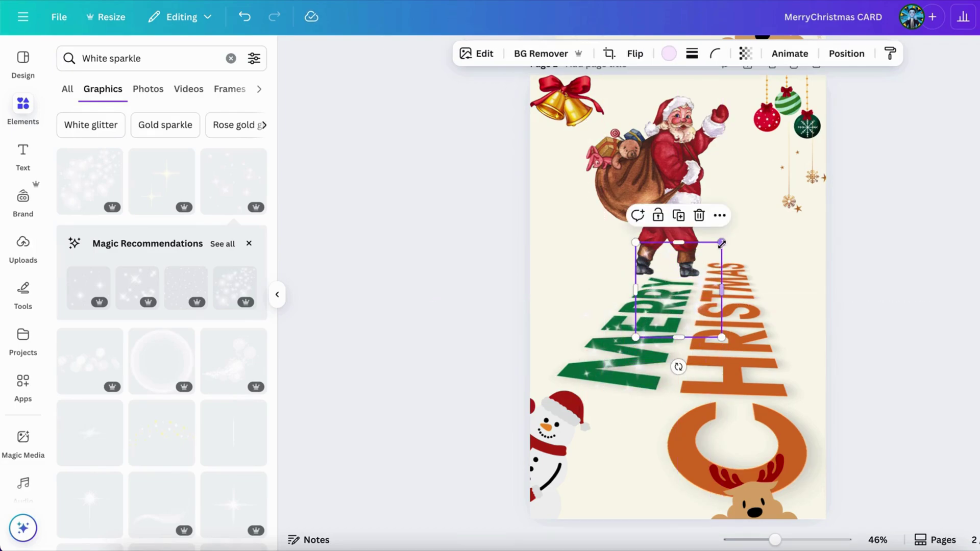
drag(721, 244, 696, 262)
drag(665, 308, 726, 468)
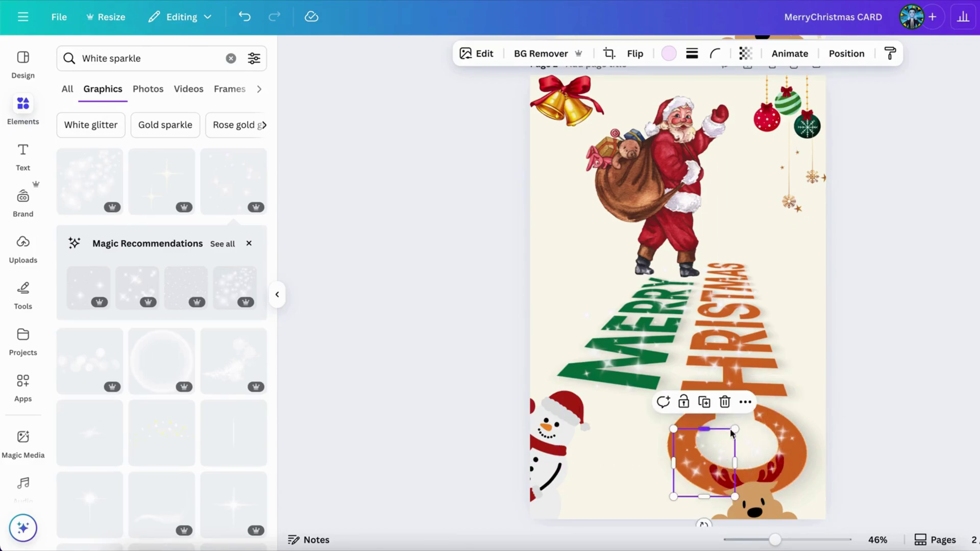
drag(740, 426, 776, 439)
click(873, 407)
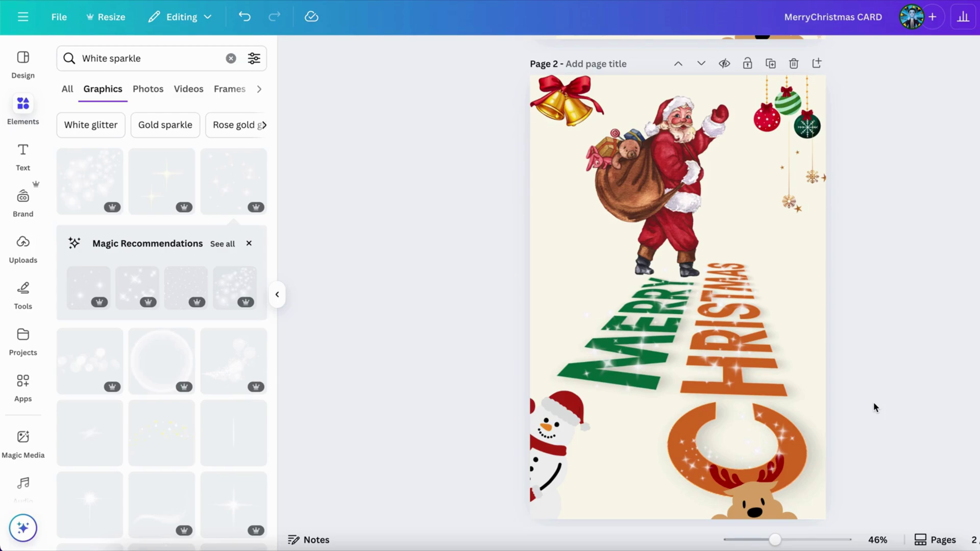
Replace the element search with "seemless pattern snow" and show all graphics results.
click(231, 58)
text(seemless)
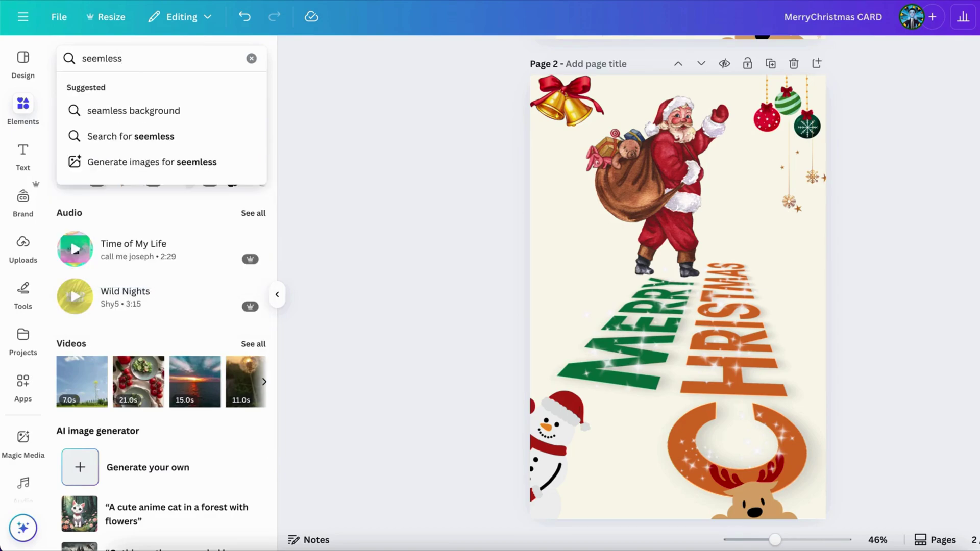
text( patt)
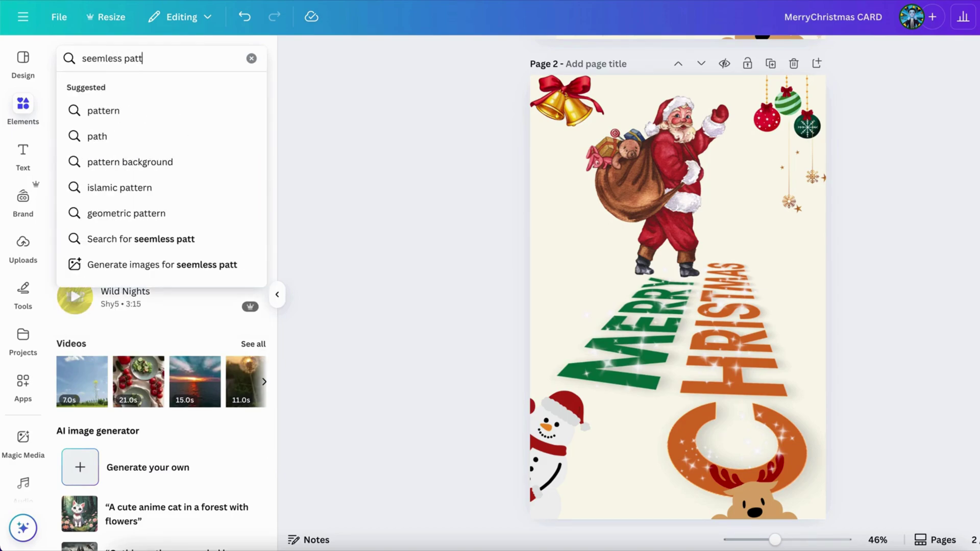
text(ern snow)
key(Return)
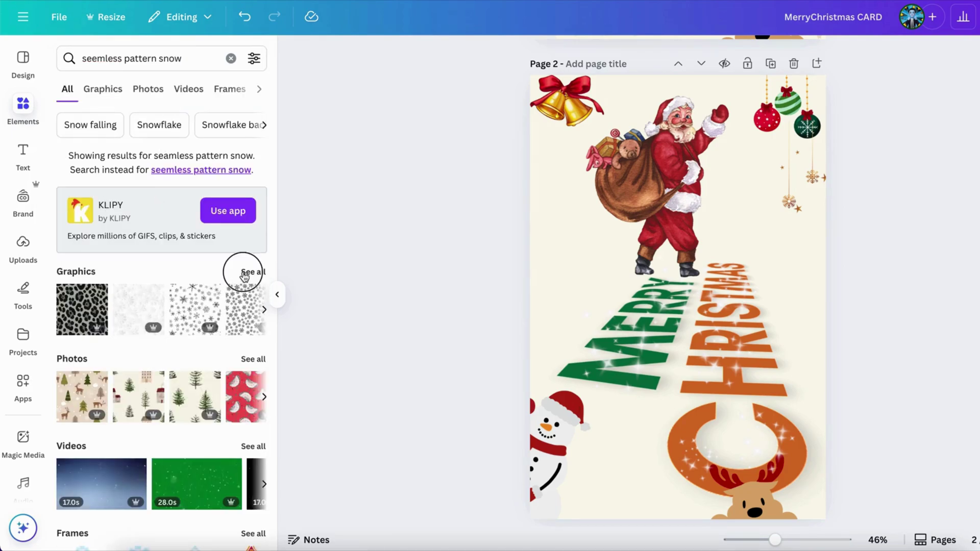
click(244, 274)
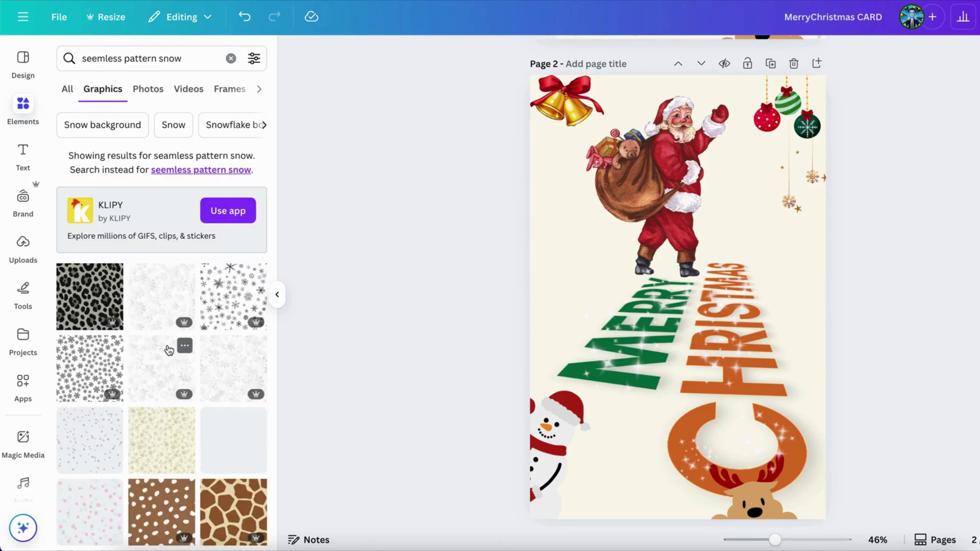
Try the grey snowflake pattern graphic on the page and delete it.
scroll(169, 350, down, 3)
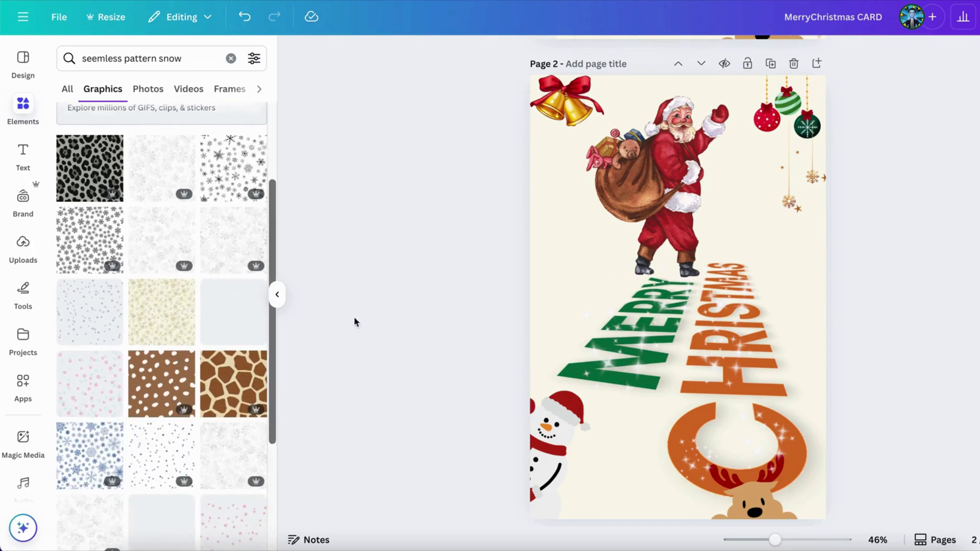
scroll(240, 326, down, 10)
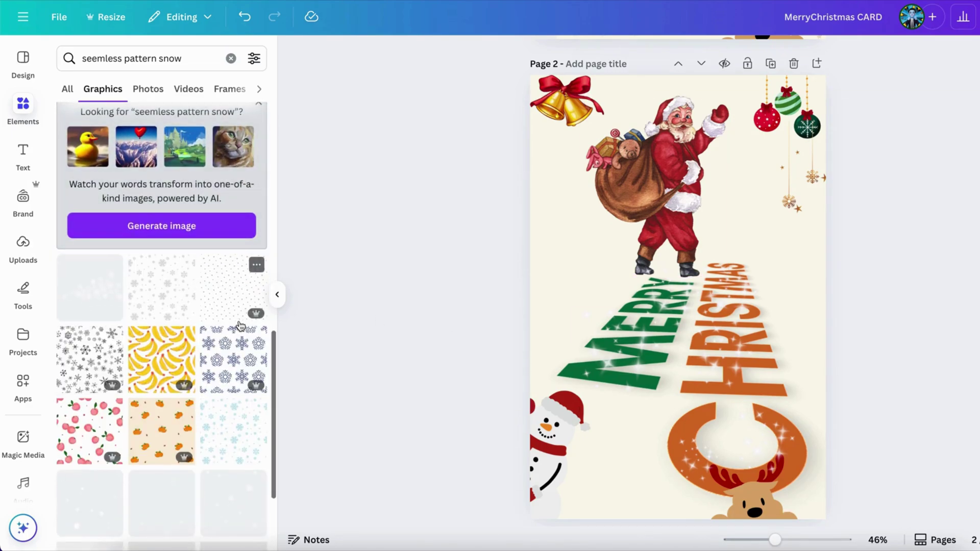
click(163, 291)
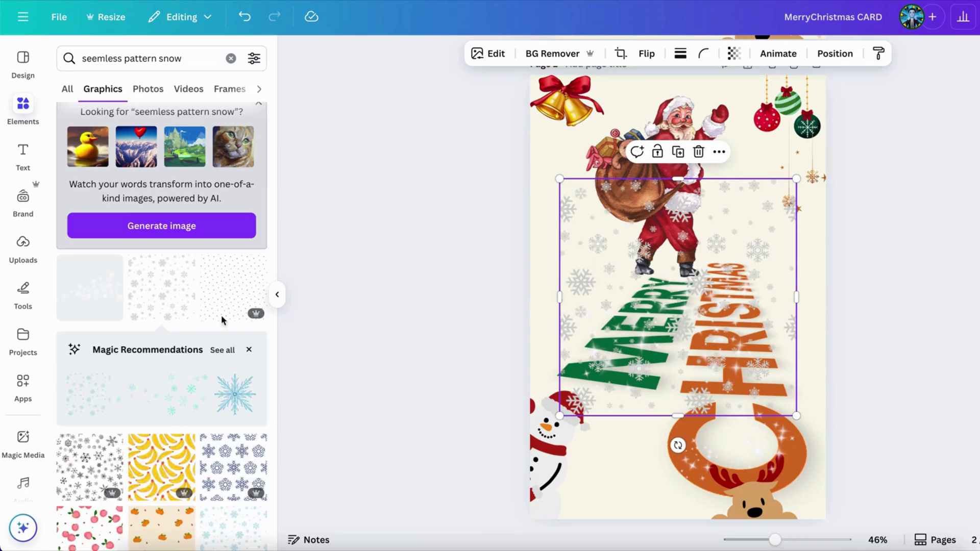
scroll(233, 356, down, 5)
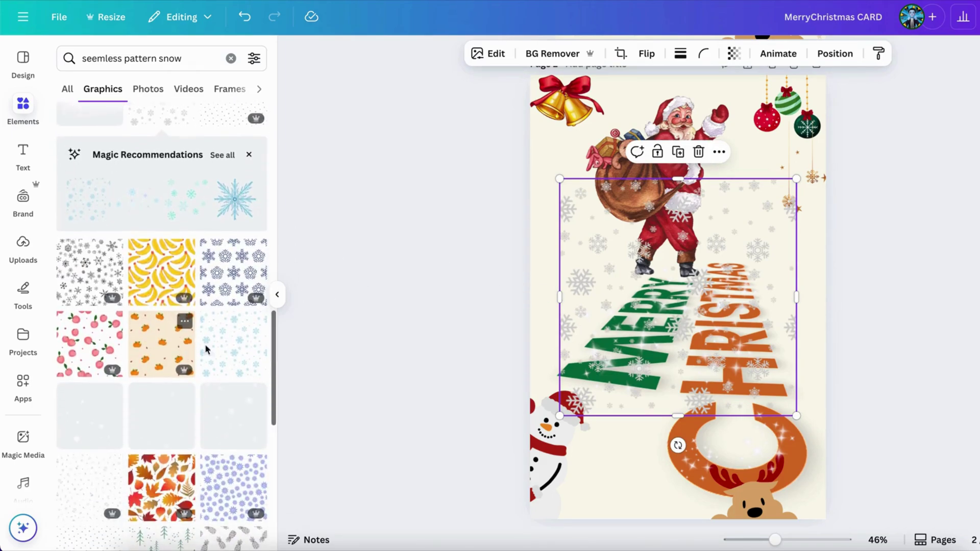
key(Delete)
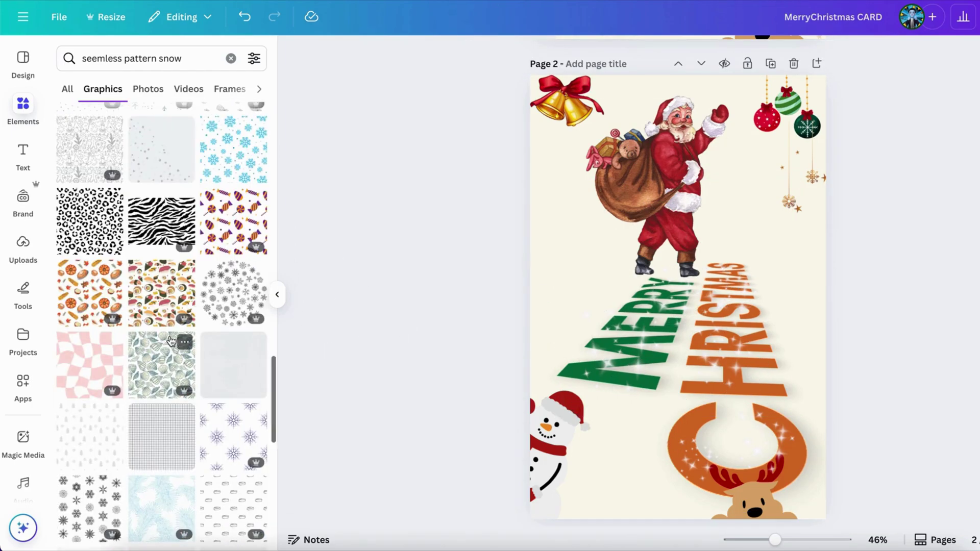
Add the pale tree-and-snowflake pattern graphic at the page's upper-left corner and recolour it gray orange (#dcaa6e).
click(108, 446)
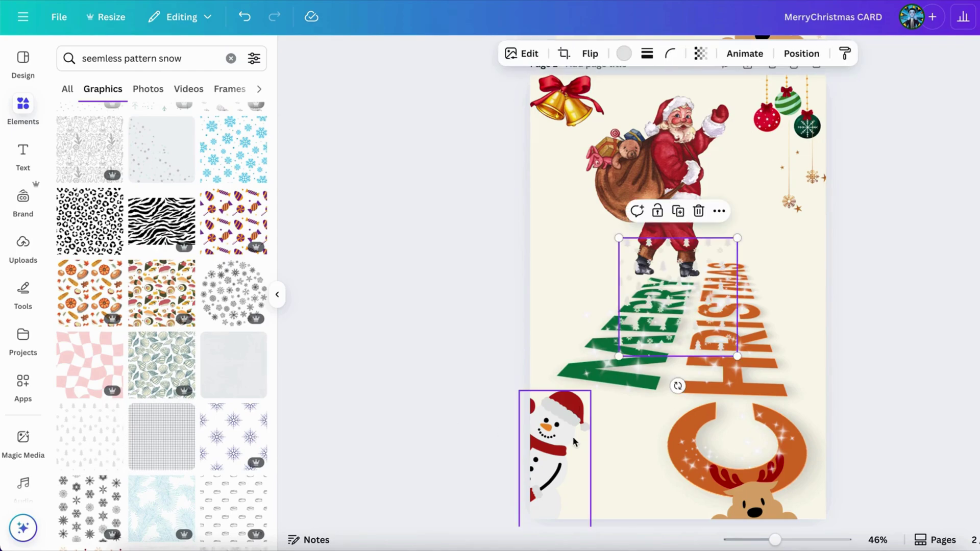
drag(555, 454, 599, 138)
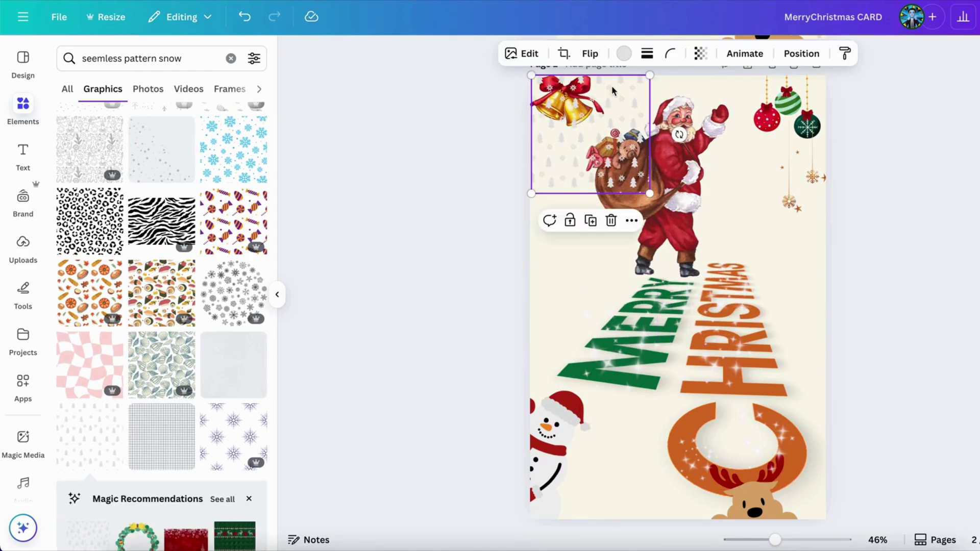
click(623, 54)
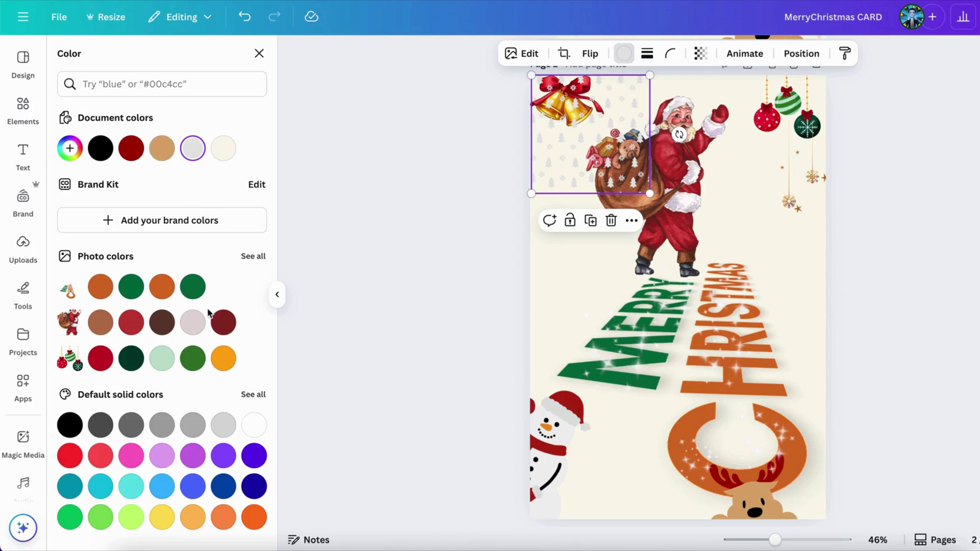
click(223, 362)
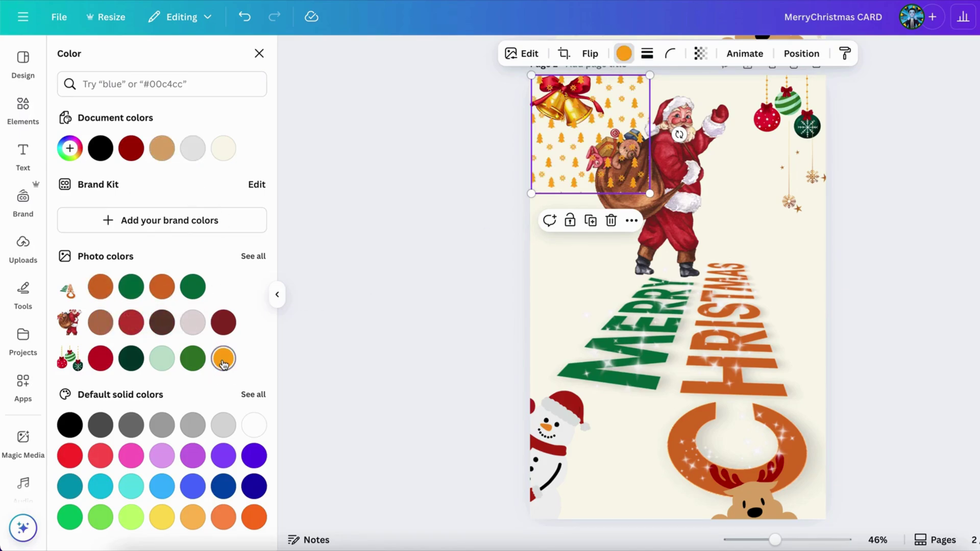
click(100, 287)
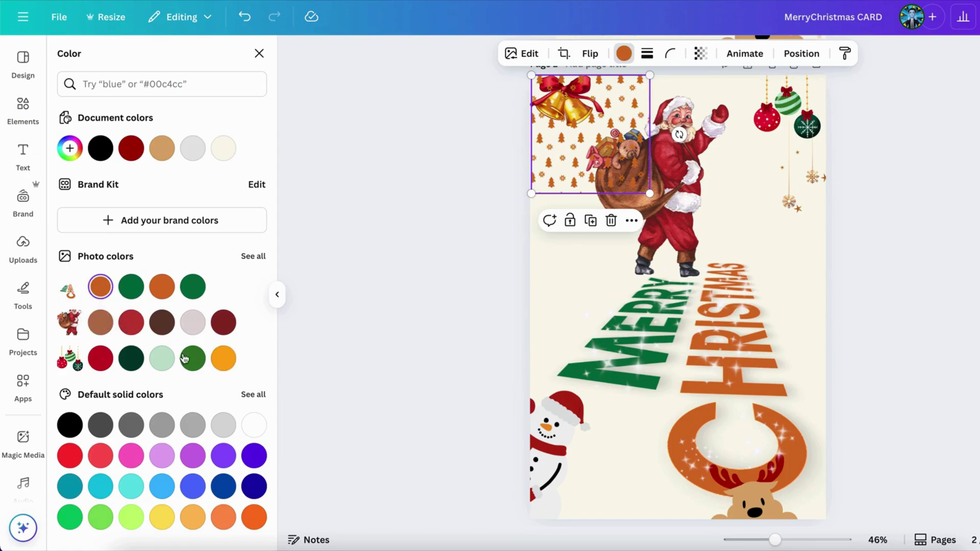
click(223, 149)
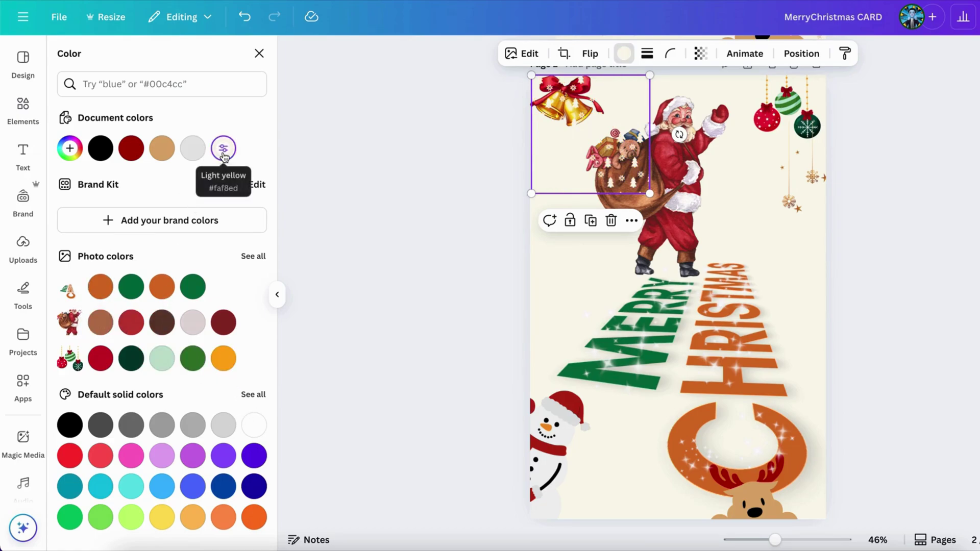
click(162, 149)
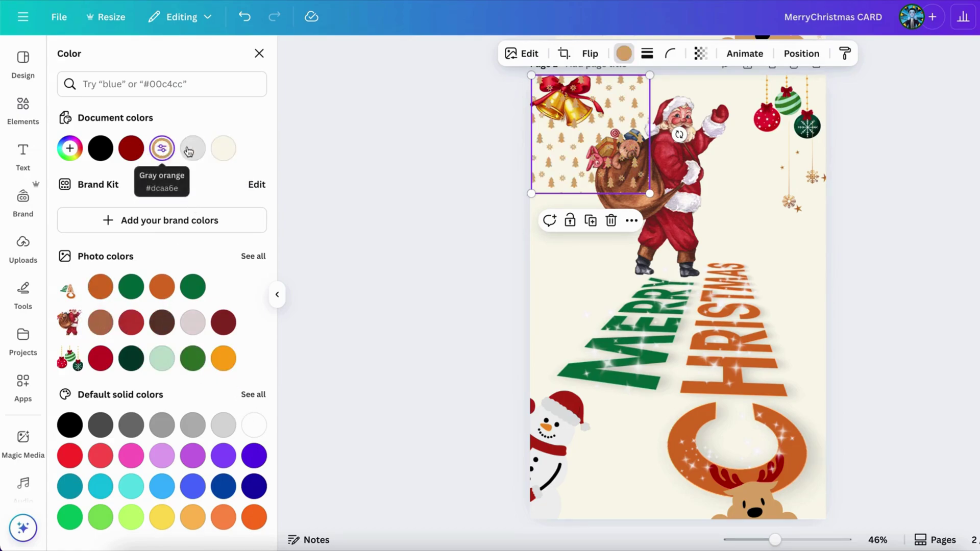
Set the tree pattern's transparency to 16.
click(700, 53)
drag(735, 106, 650, 108)
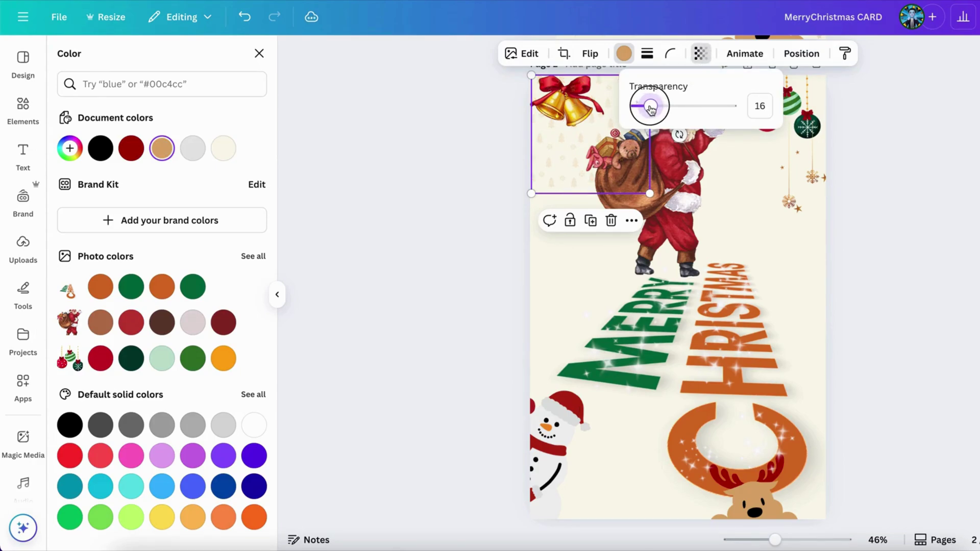
click(528, 205)
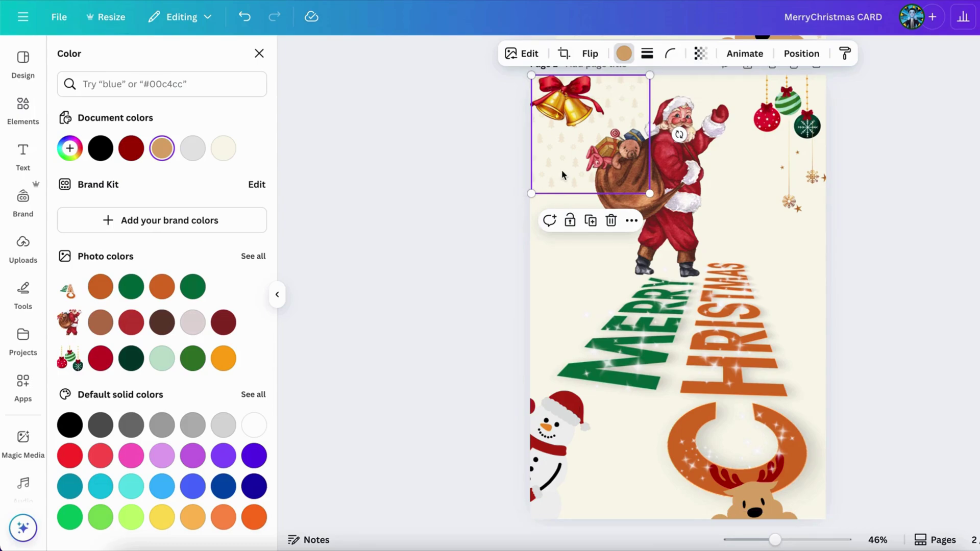
Duplicate the tree pattern tile down the page's left edge to form a column of four tiles.
drag(591, 128, 588, 357)
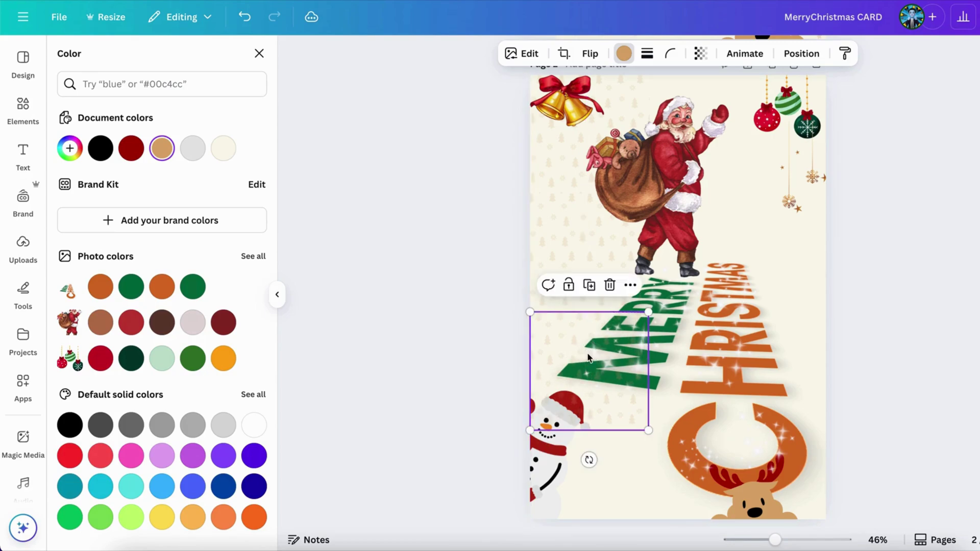
key(ctrl+z)
drag(593, 237, 595, 468)
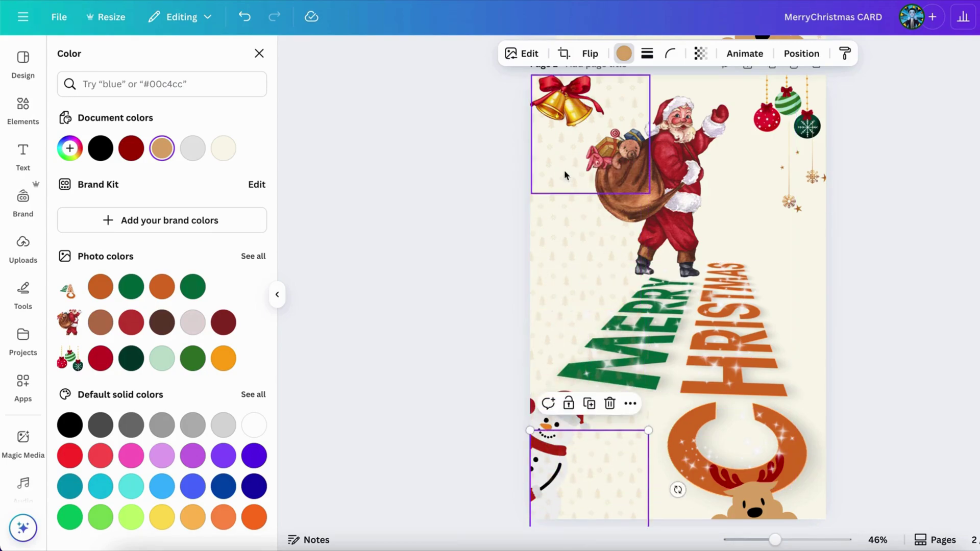
Group the four tree pattern tiles and send the group to the back.
click(564, 170)
shift+click(554, 250)
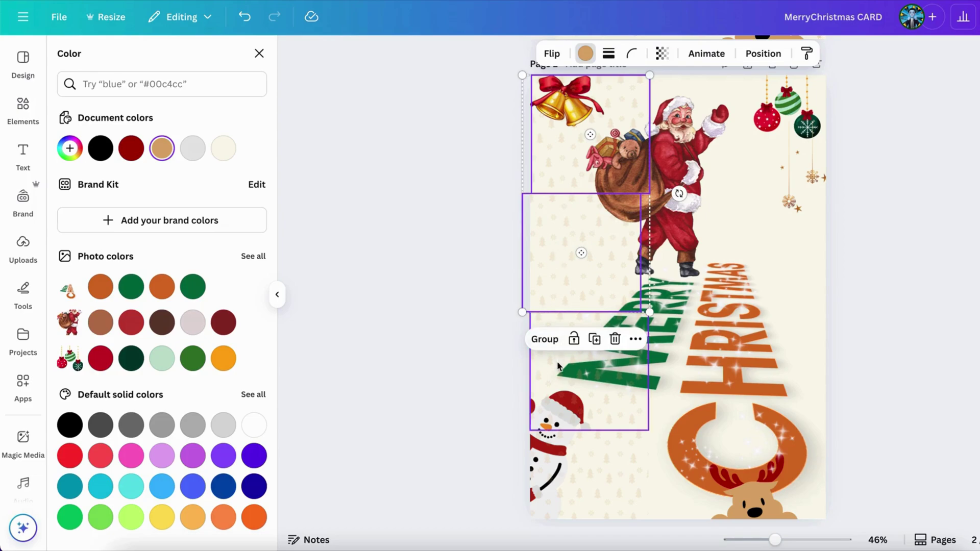
shift+click(584, 372)
shift+click(590, 495)
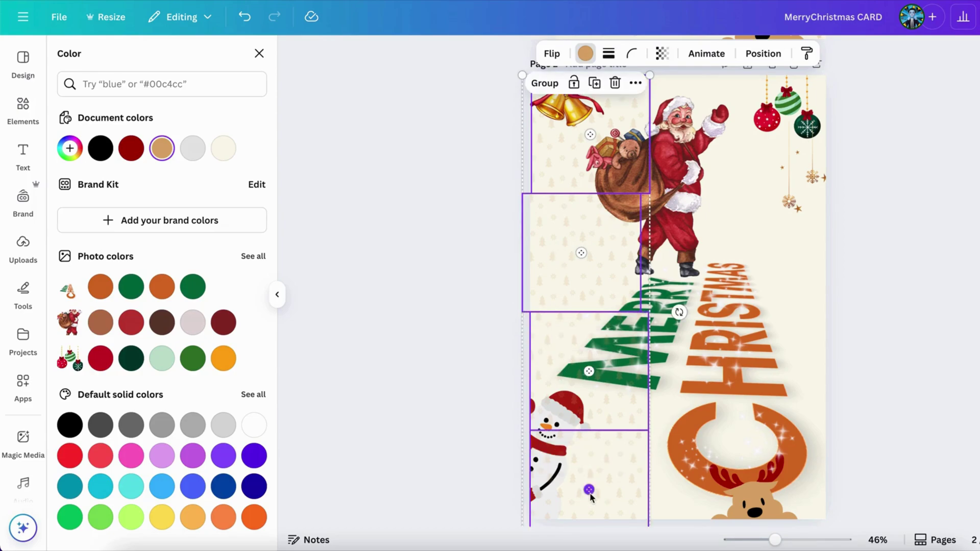
click(544, 83)
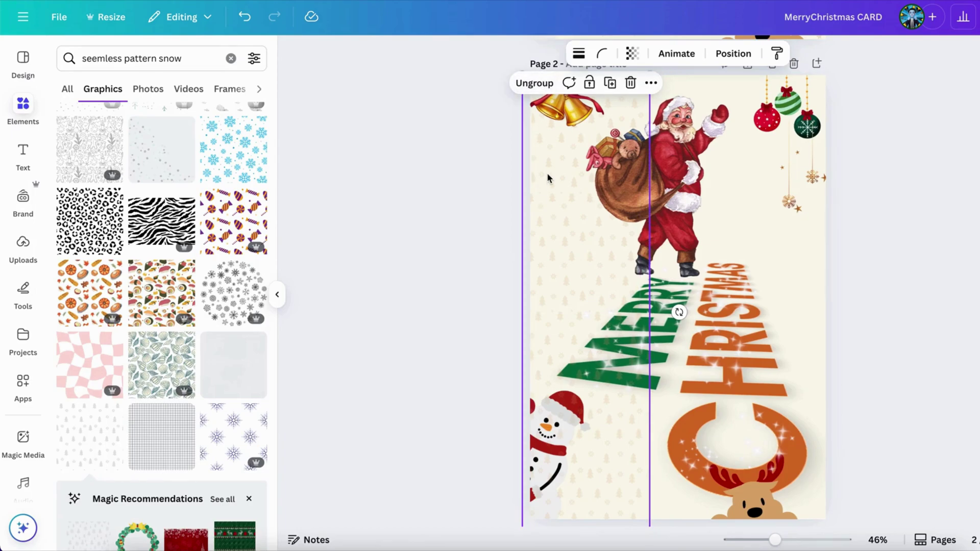
click(651, 84)
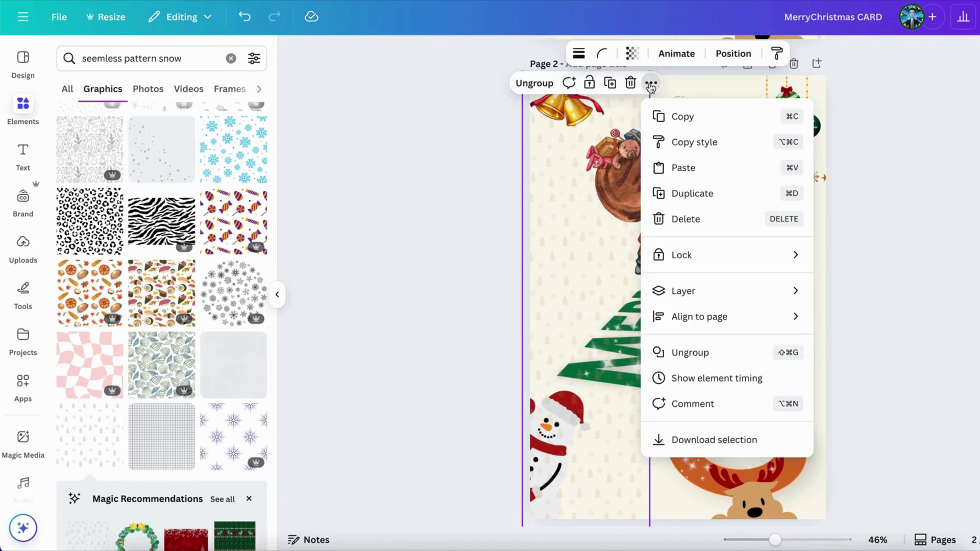
mouse_move(687, 289)
click(872, 369)
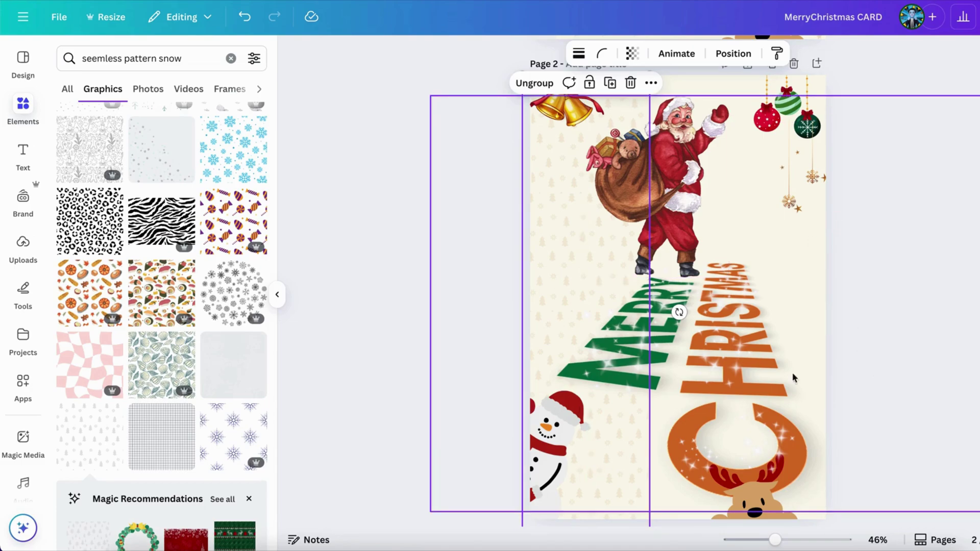
Duplicate the grouped pattern column, place the copy beside it over the page's middle and send it behind the artwork.
key(shift+Right)
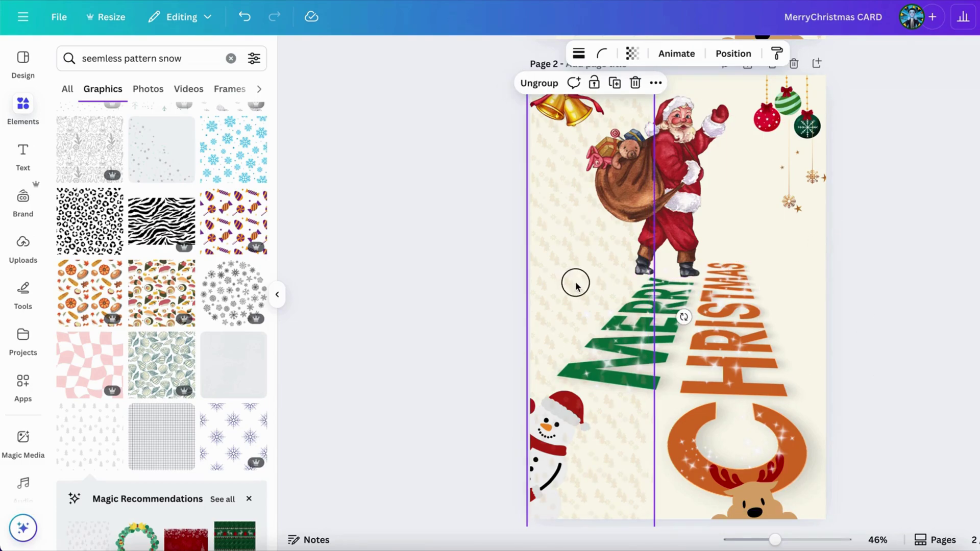
drag(576, 285, 688, 278)
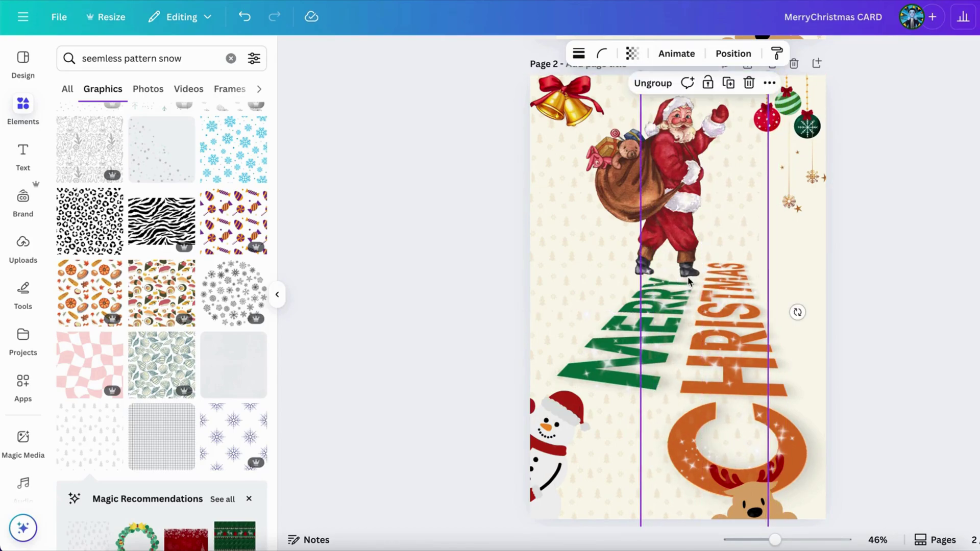
click(769, 83)
mouse_move(817, 292)
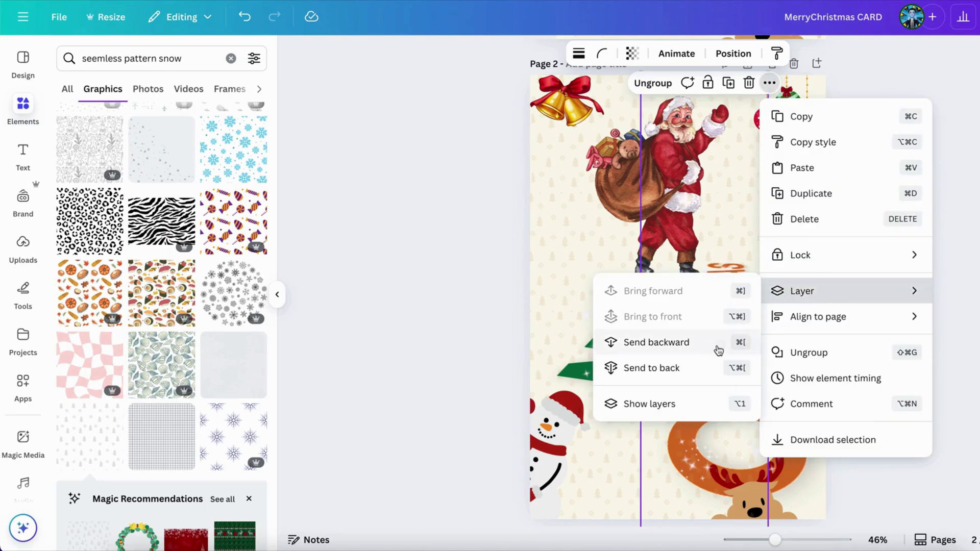
click(718, 350)
Add another copy of the pattern column to cover the page's right side and send it to the back.
drag(724, 294, 843, 244)
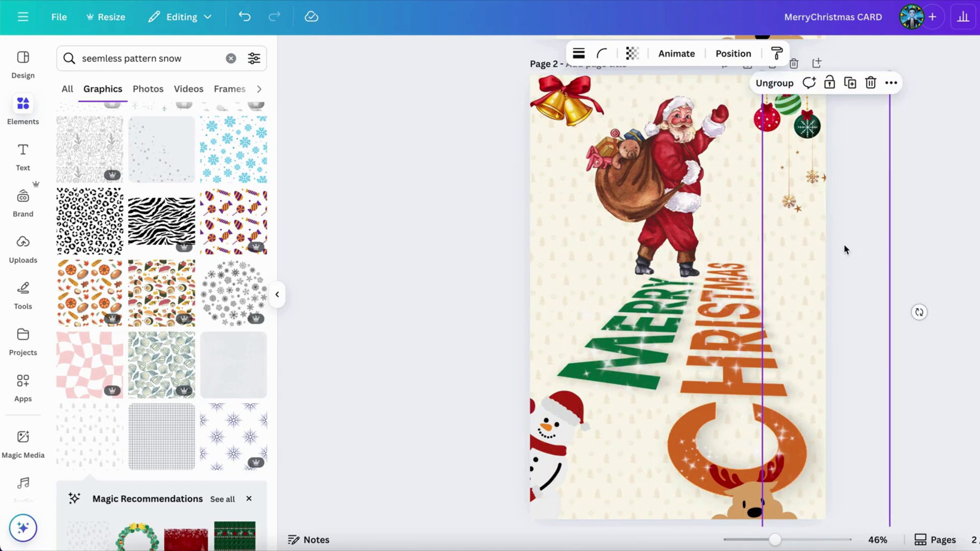
click(891, 83)
mouse_move(857, 290)
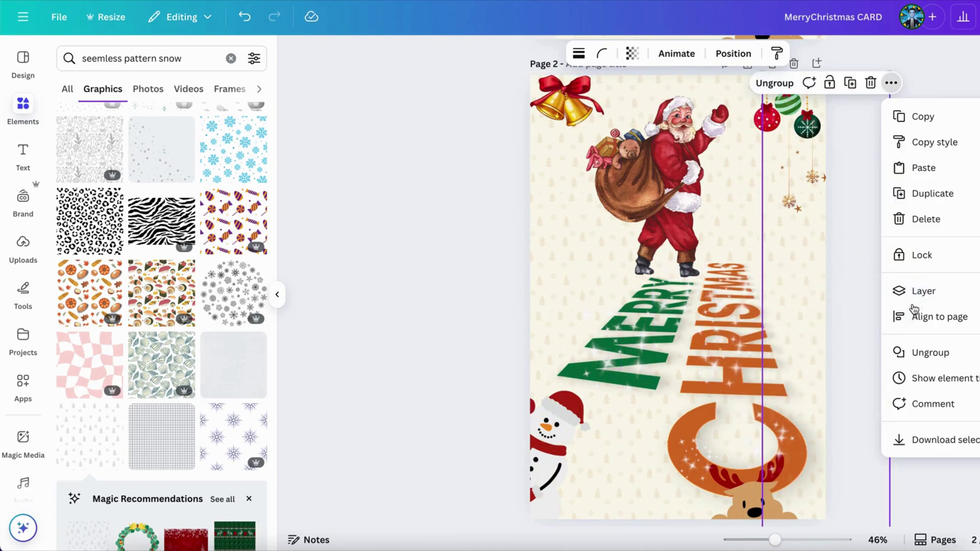
click(772, 368)
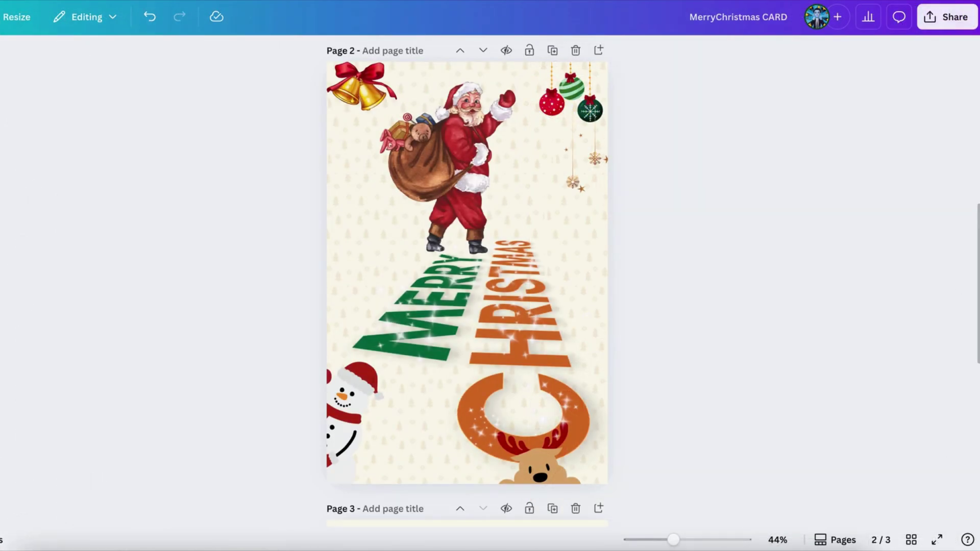
Download only the current page (Page 2) as a JPG.
click(936, 17)
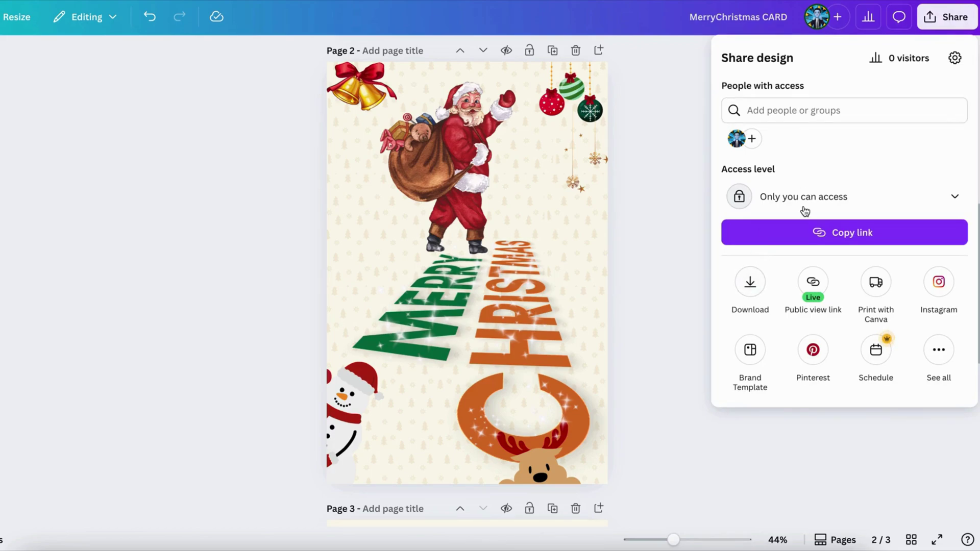
click(749, 281)
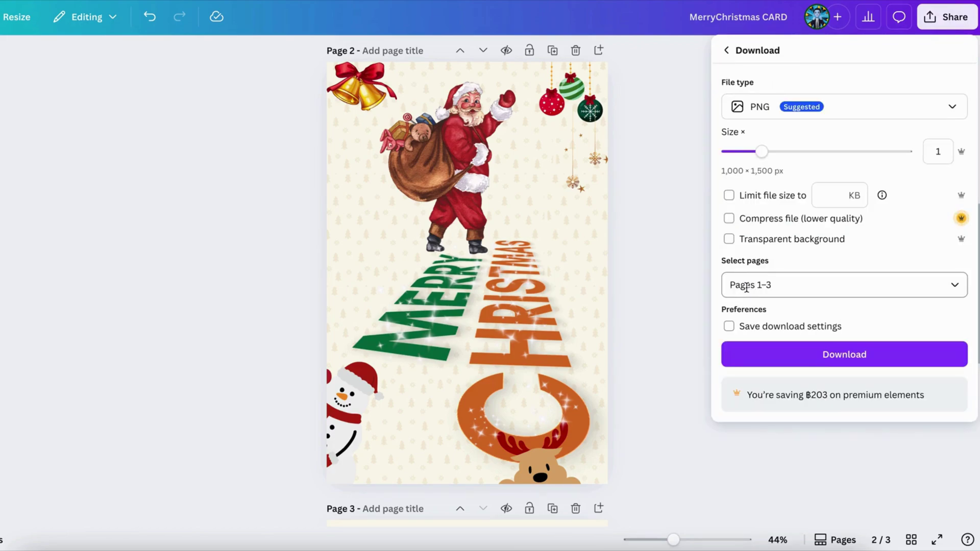
click(769, 284)
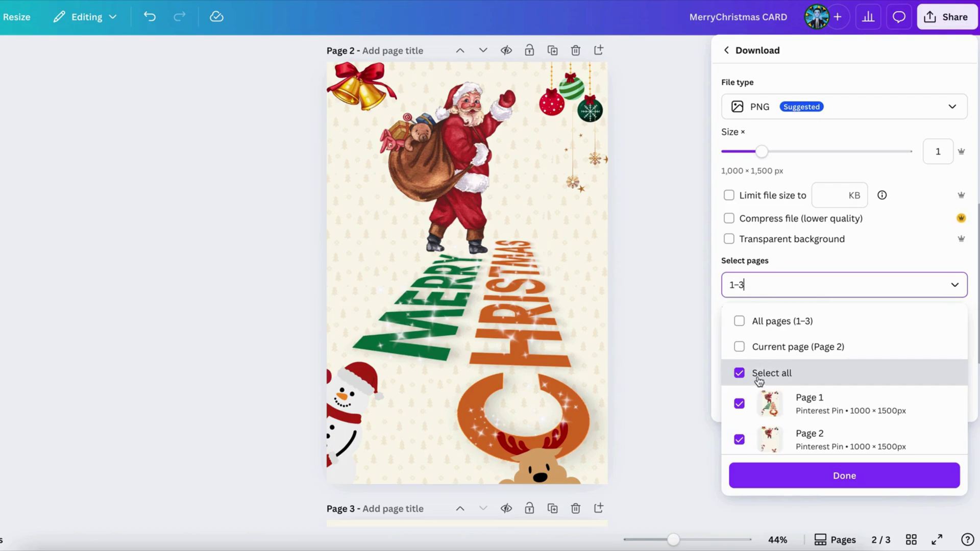
click(739, 347)
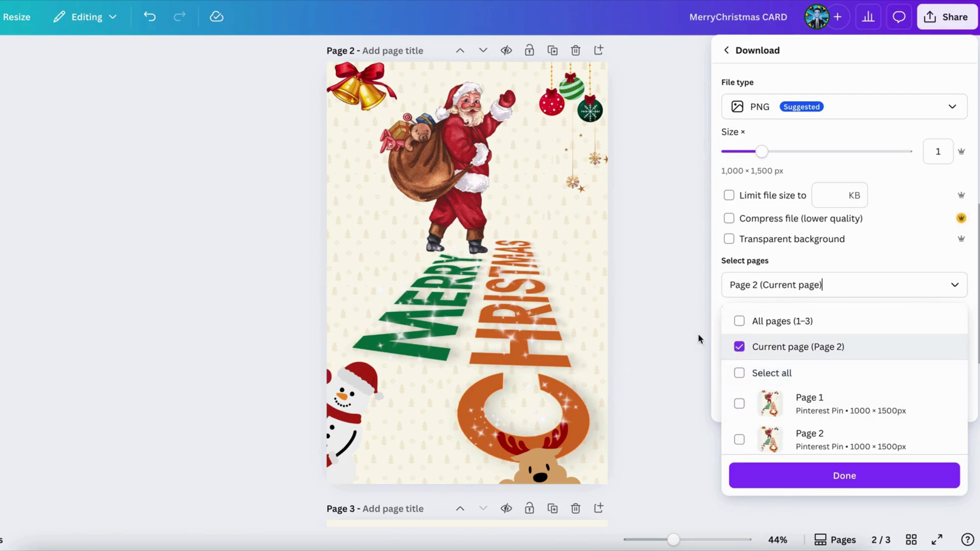
click(816, 480)
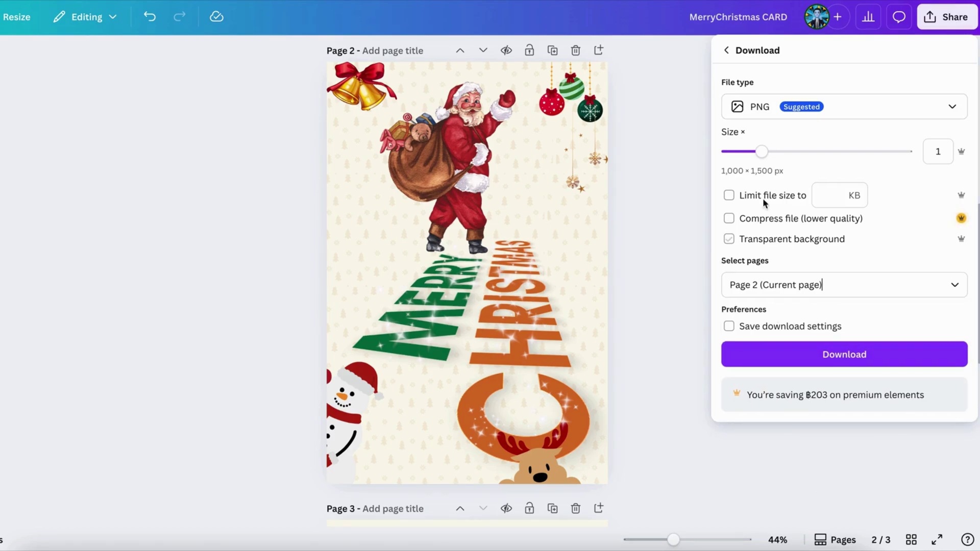
click(788, 117)
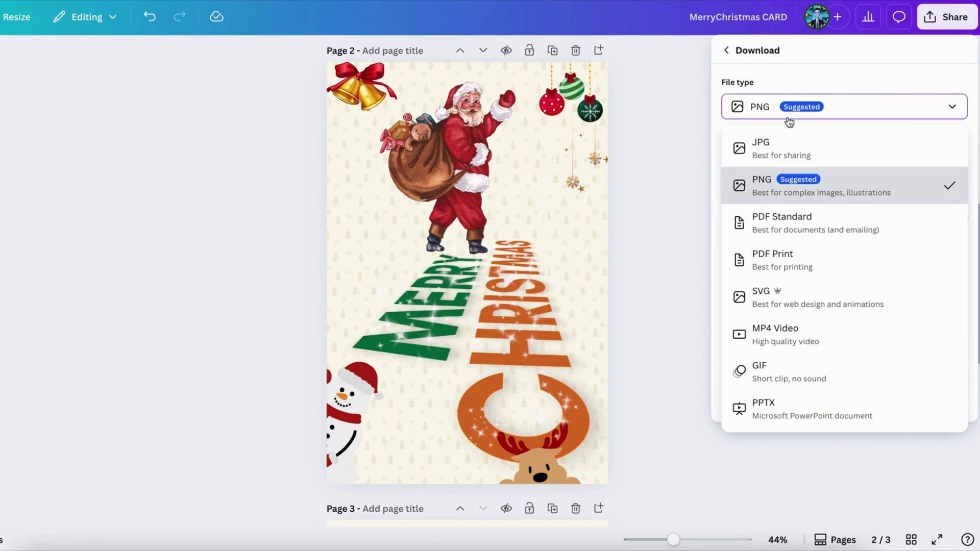
click(784, 152)
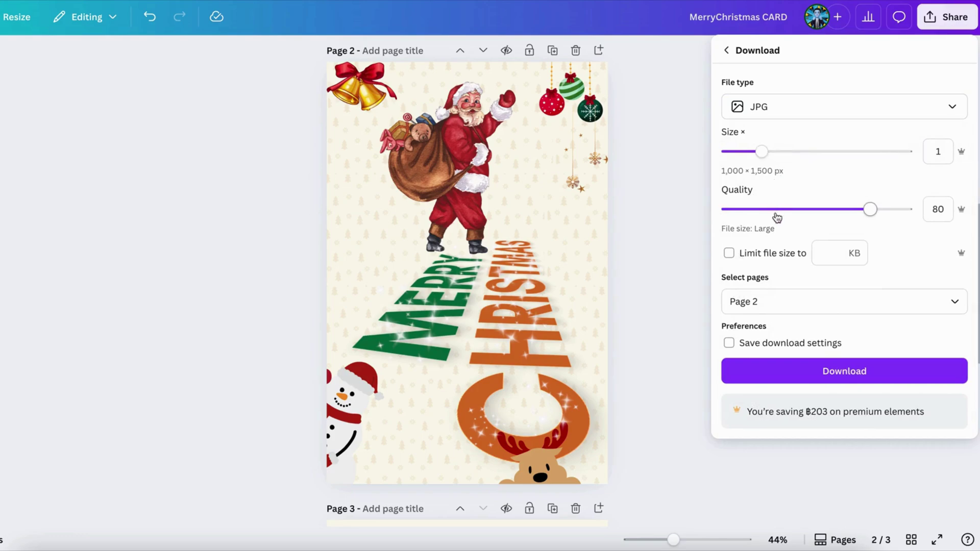
click(774, 373)
Switch to the image viewer to check the downloaded card image and reposition its window.
click(853, 546)
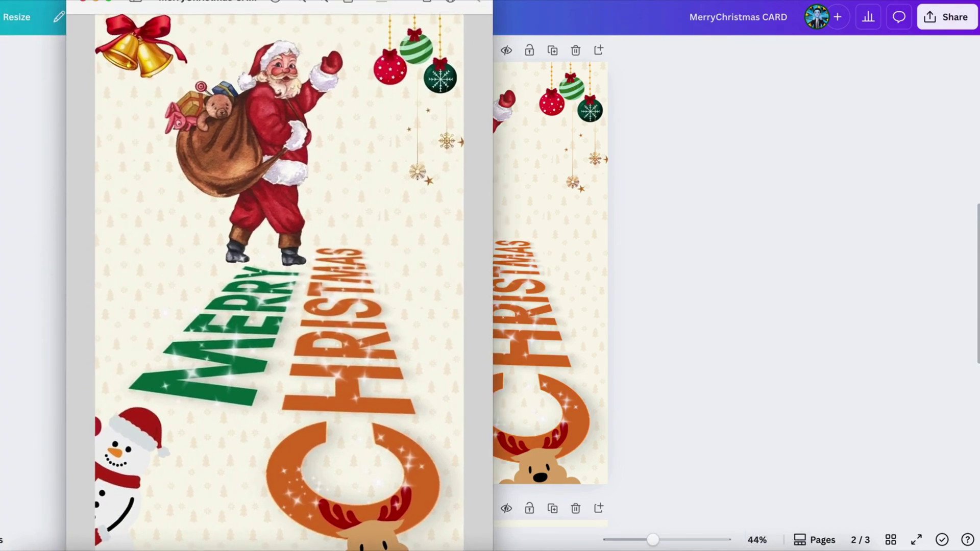
drag(170, 1, 371, 37)
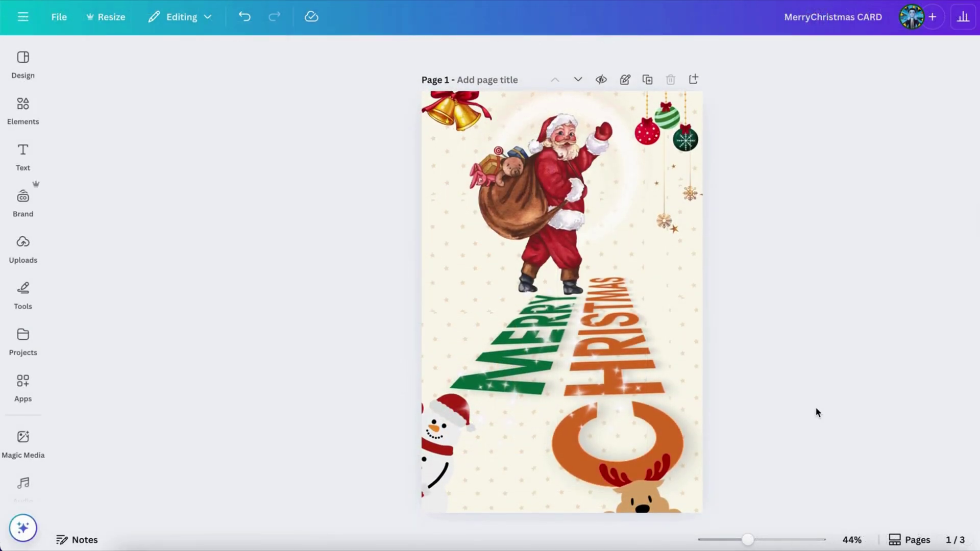
Open the design's download options and choose GIF as the file type.
scroll(815, 411, down, 1)
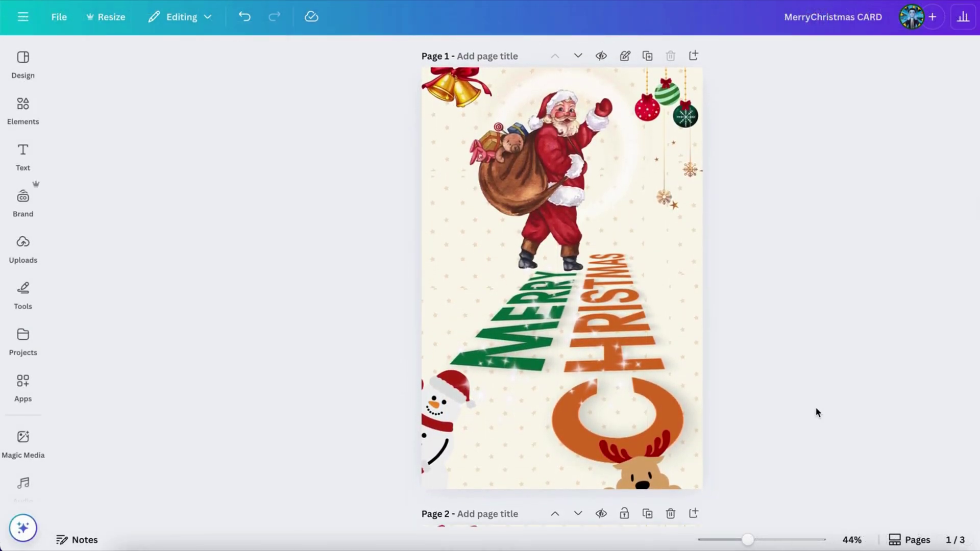
scroll(816, 412, up, 1)
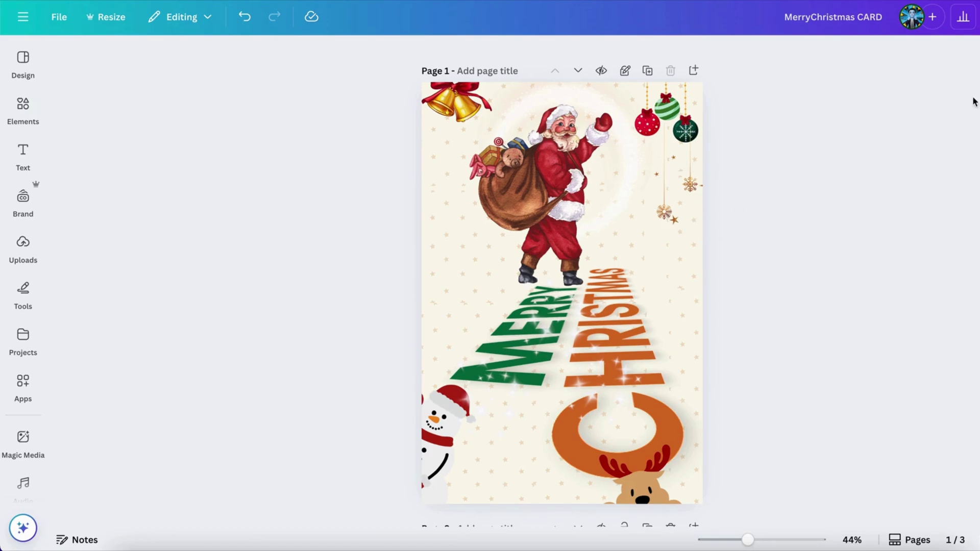
click(978, 17)
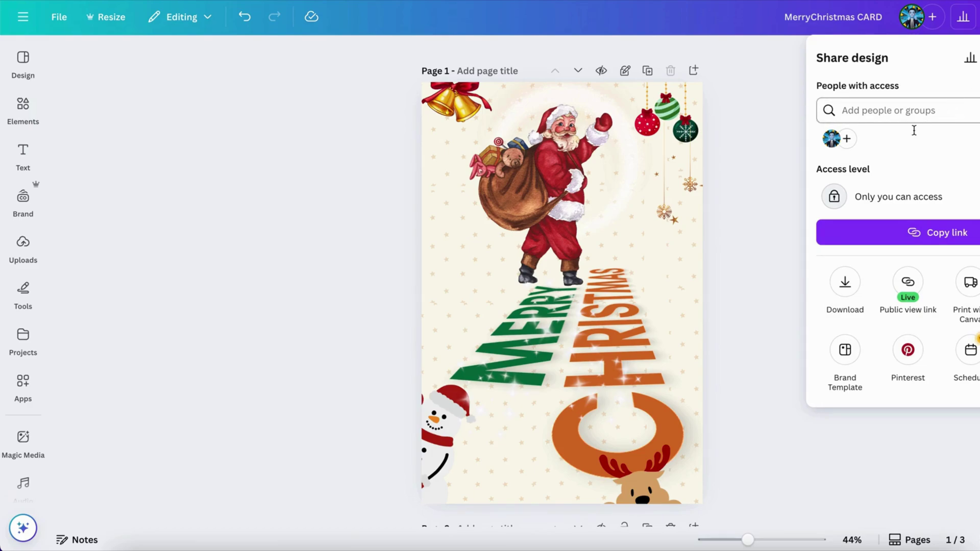
click(845, 282)
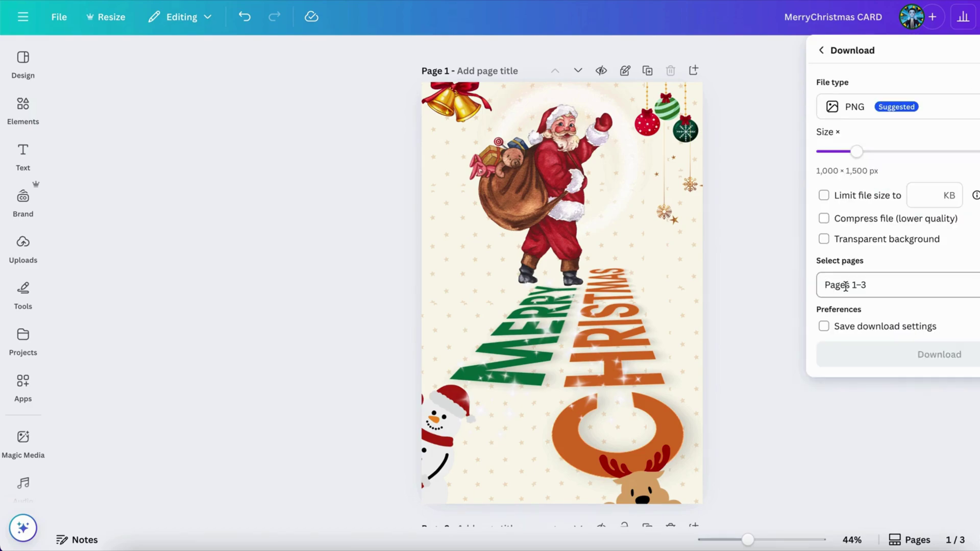
click(884, 112)
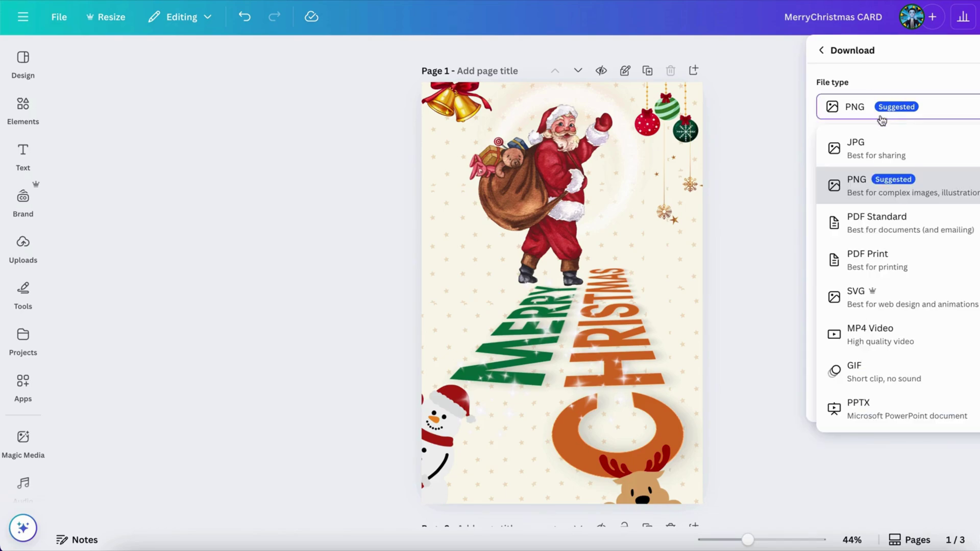
click(879, 381)
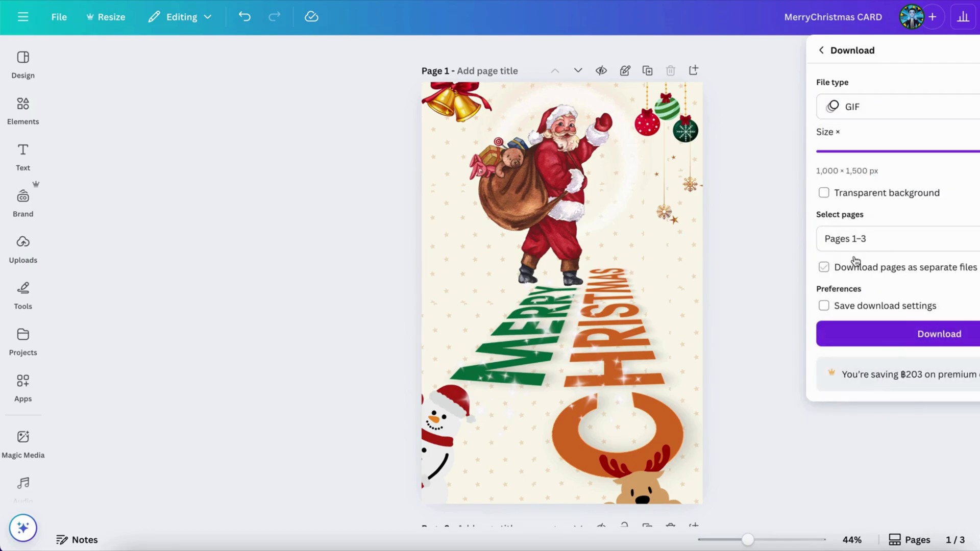
Restrict the export to the current page (Page 1) and download the animated card.
click(927, 238)
click(834, 301)
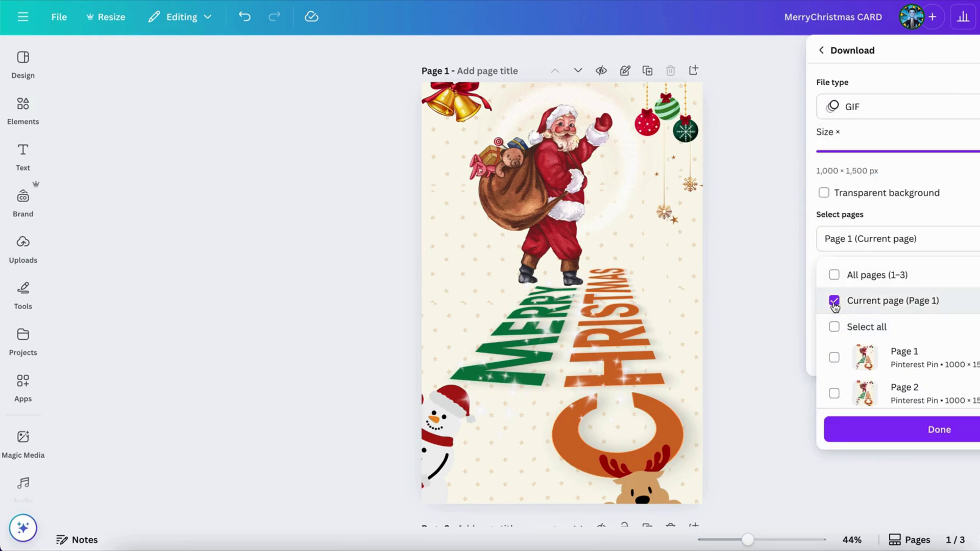
scroll(837, 388, down, 1)
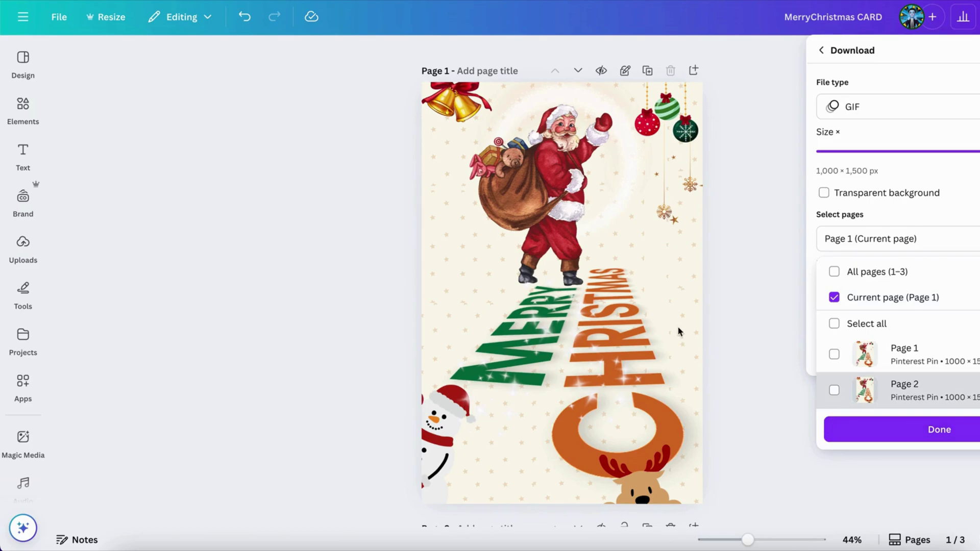
click(861, 435)
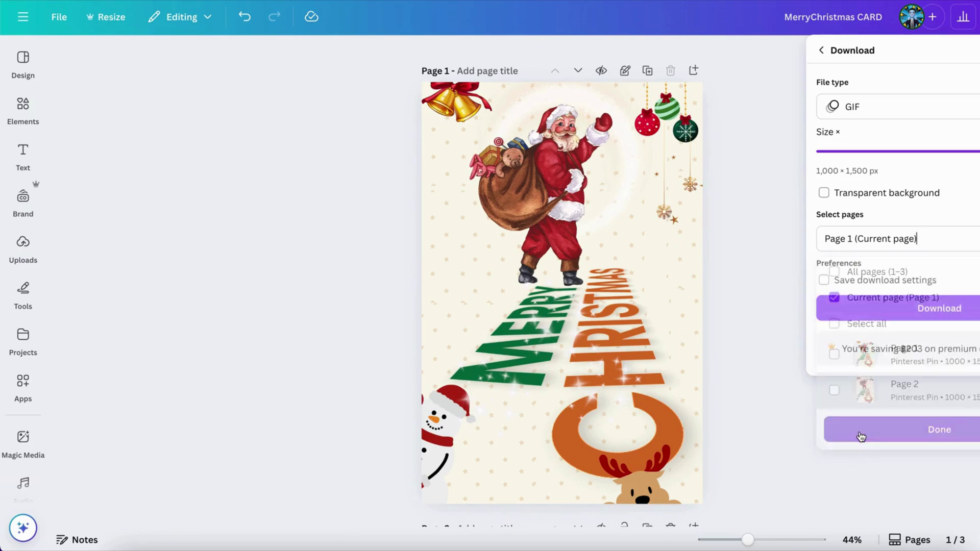
click(857, 311)
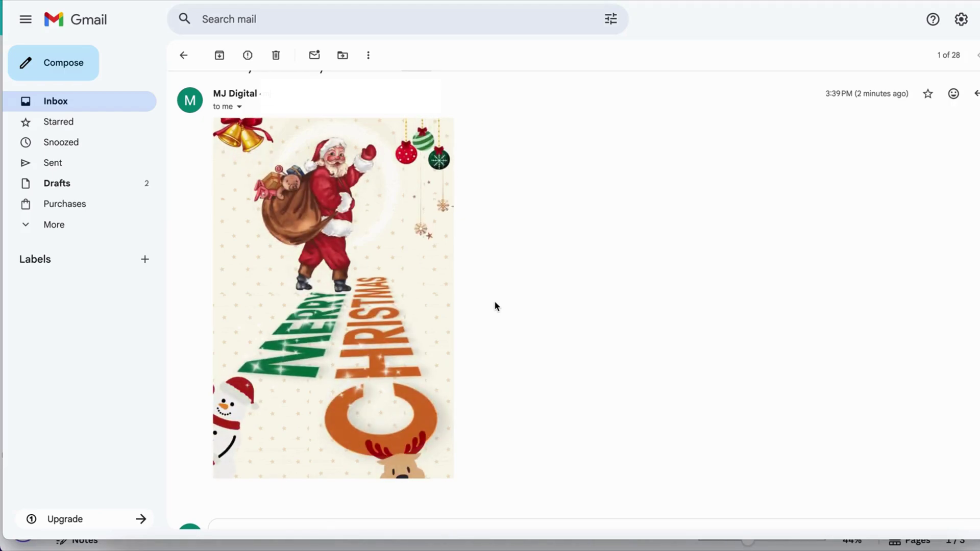
Switch to Gmail and open the emailed card GIF in the enlarged attachment preview.
click(439, 306)
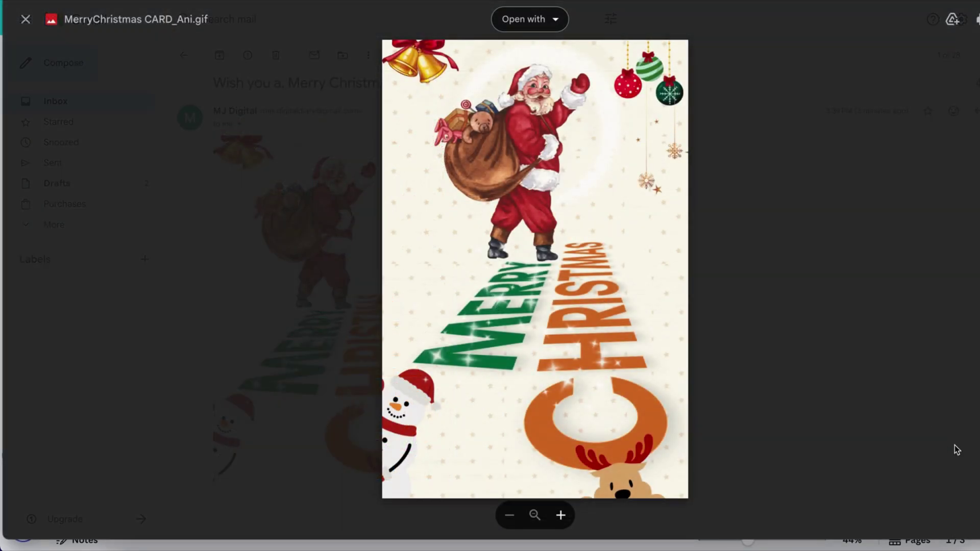